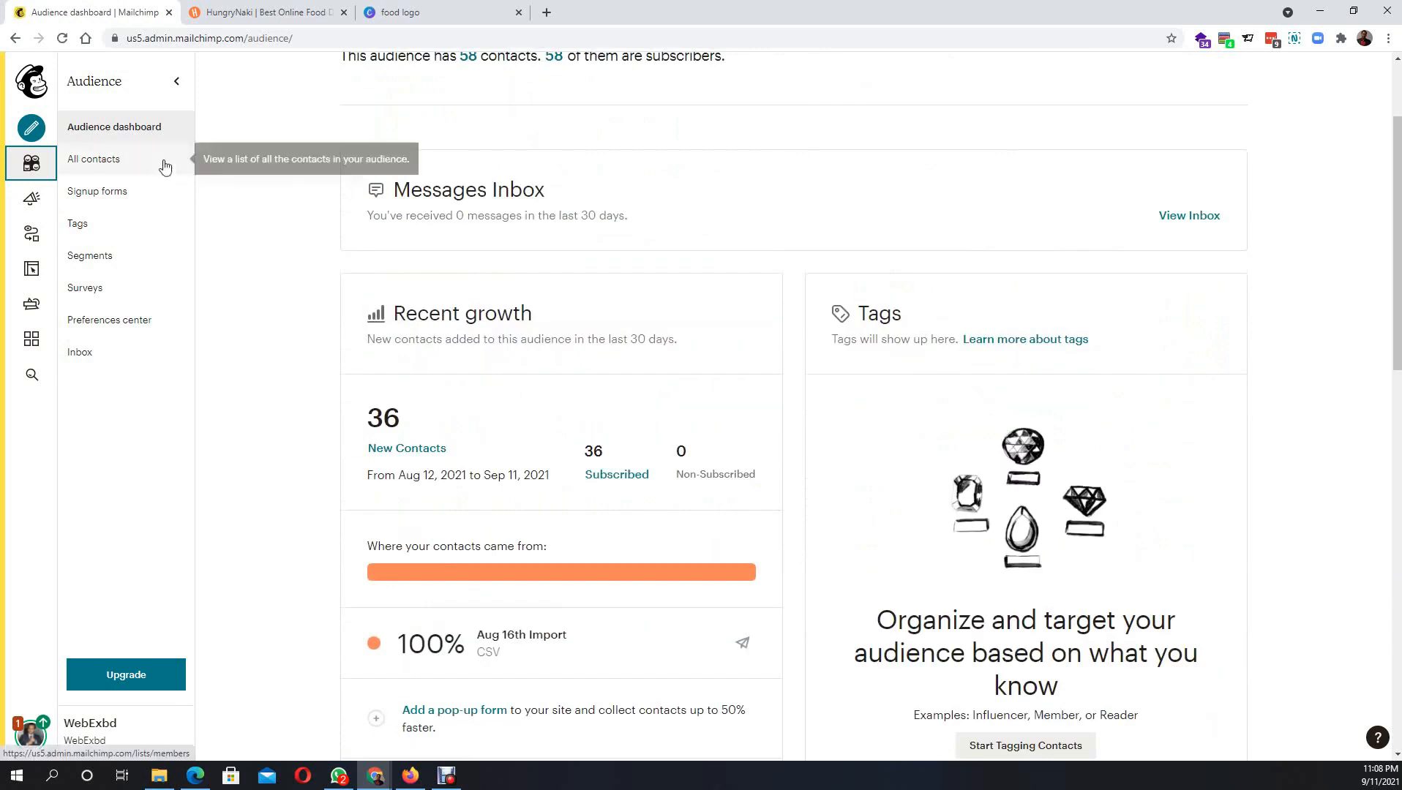
# - From All contacts of the WebExBd Newsletter audience, choose Import contacts under Add contacts
pyautogui.click(117, 168)
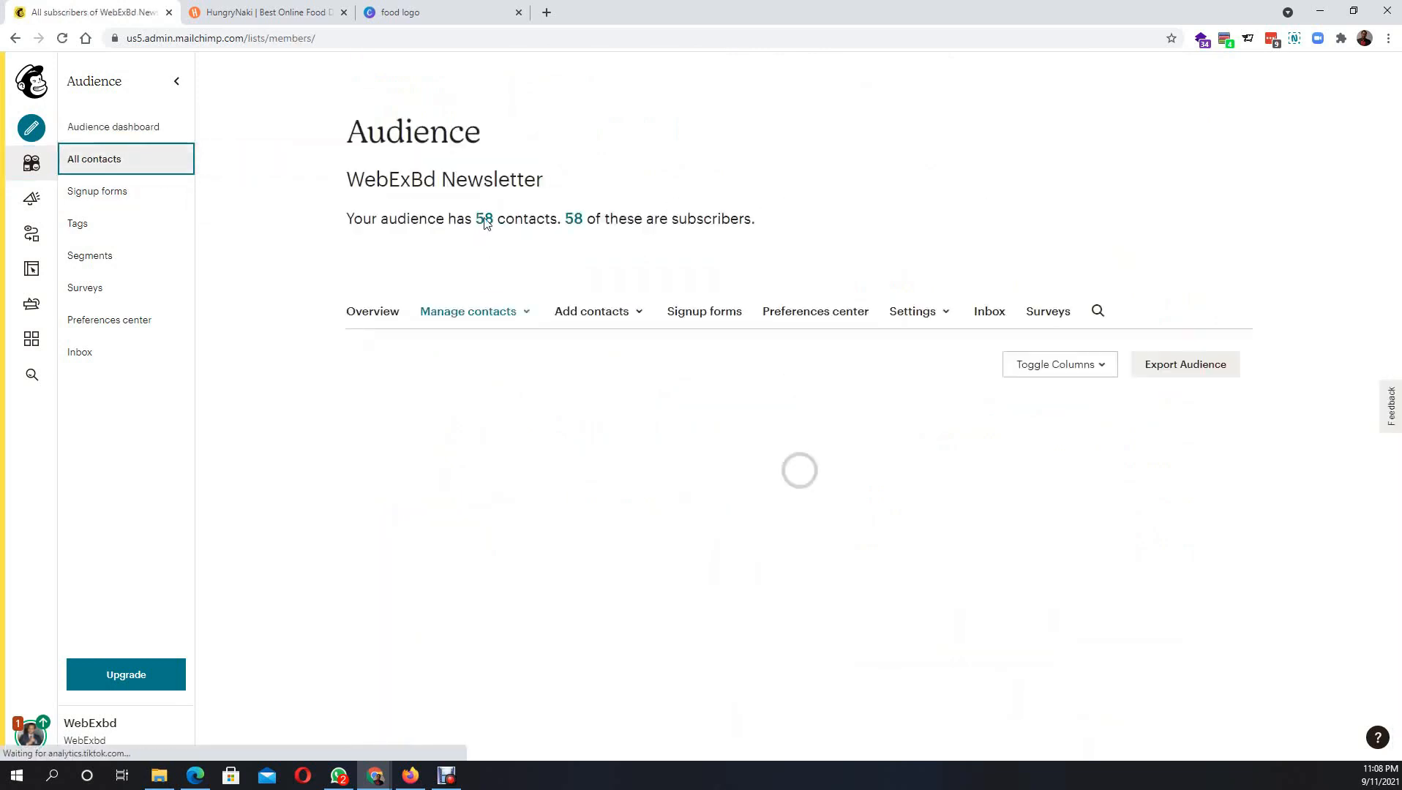
pyautogui.click(496, 317)
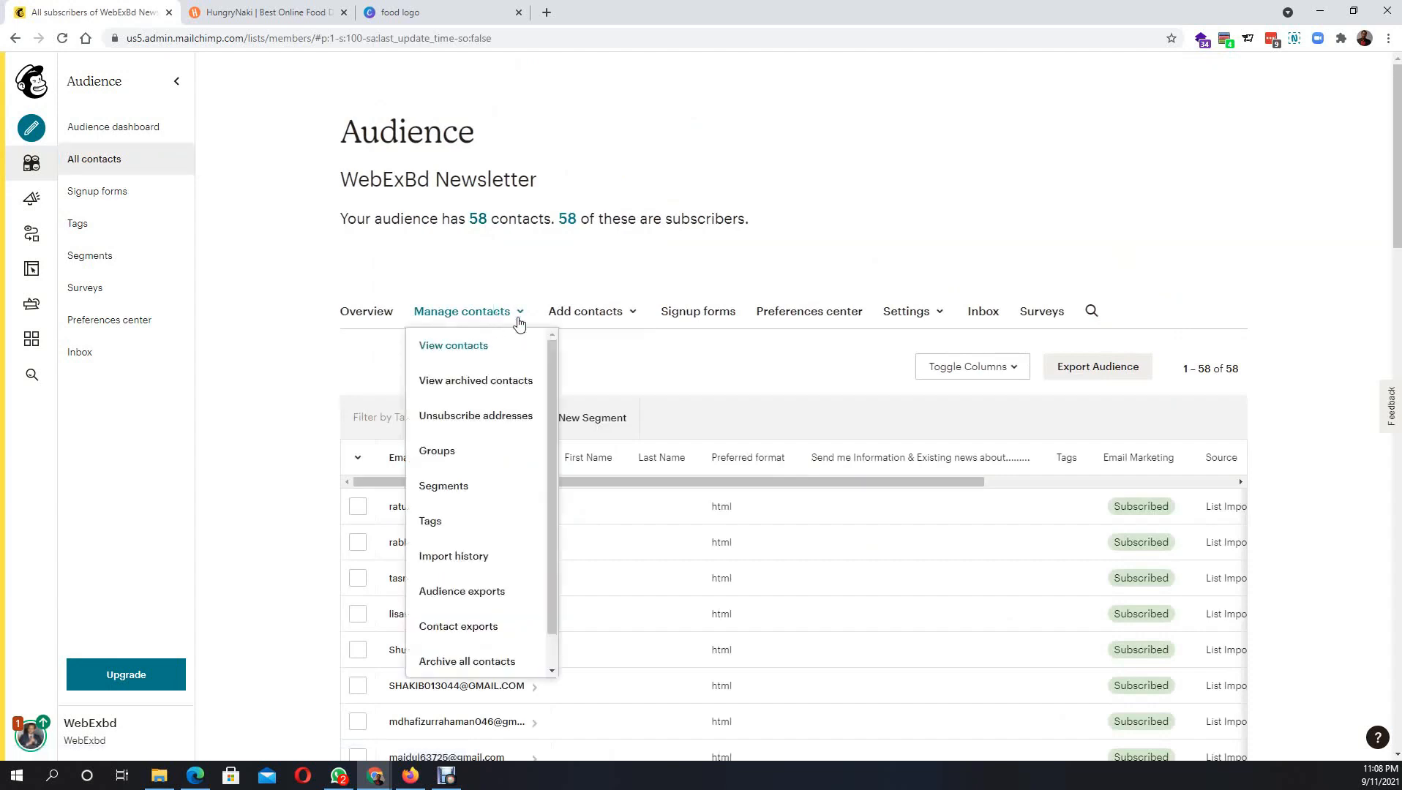
pyautogui.click(600, 315)
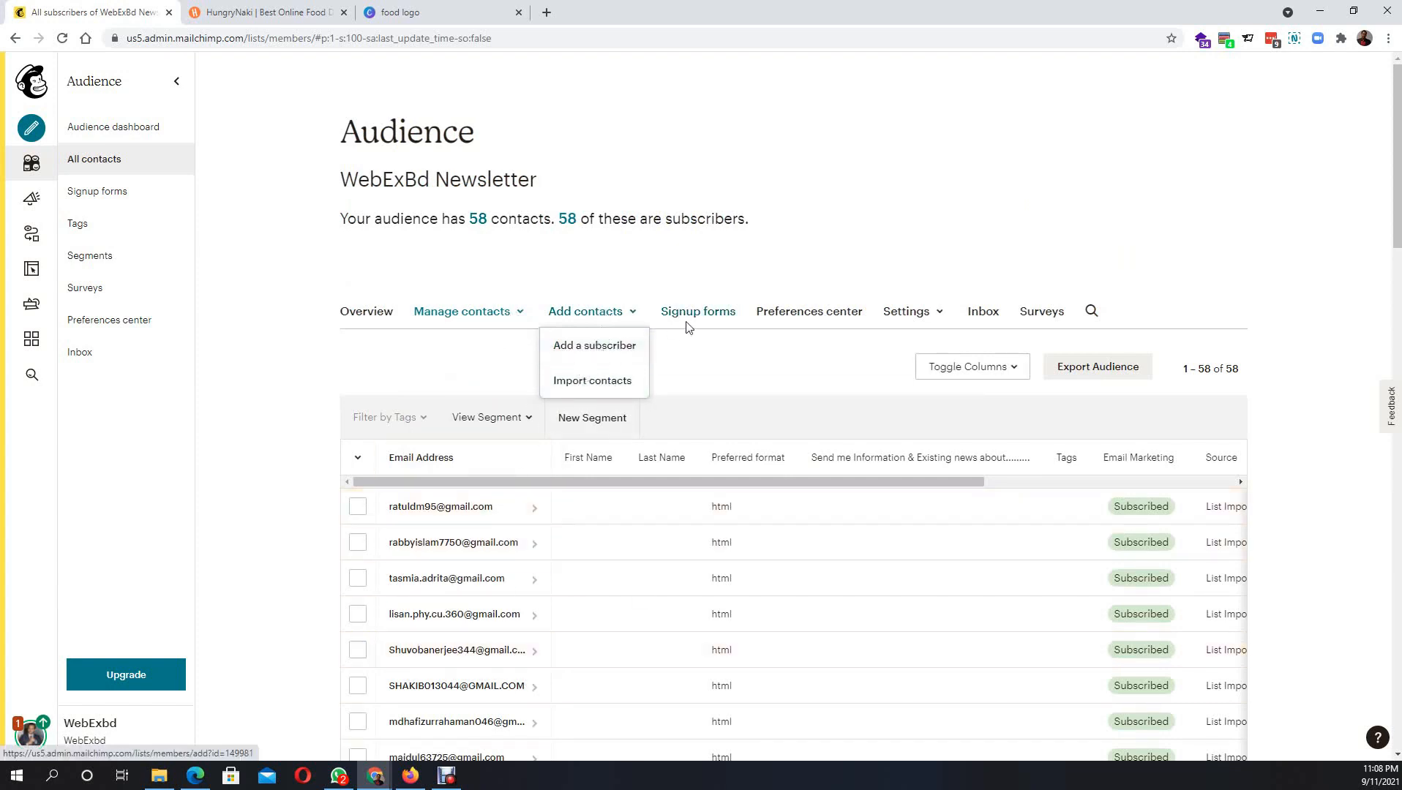
pyautogui.click(898, 316)
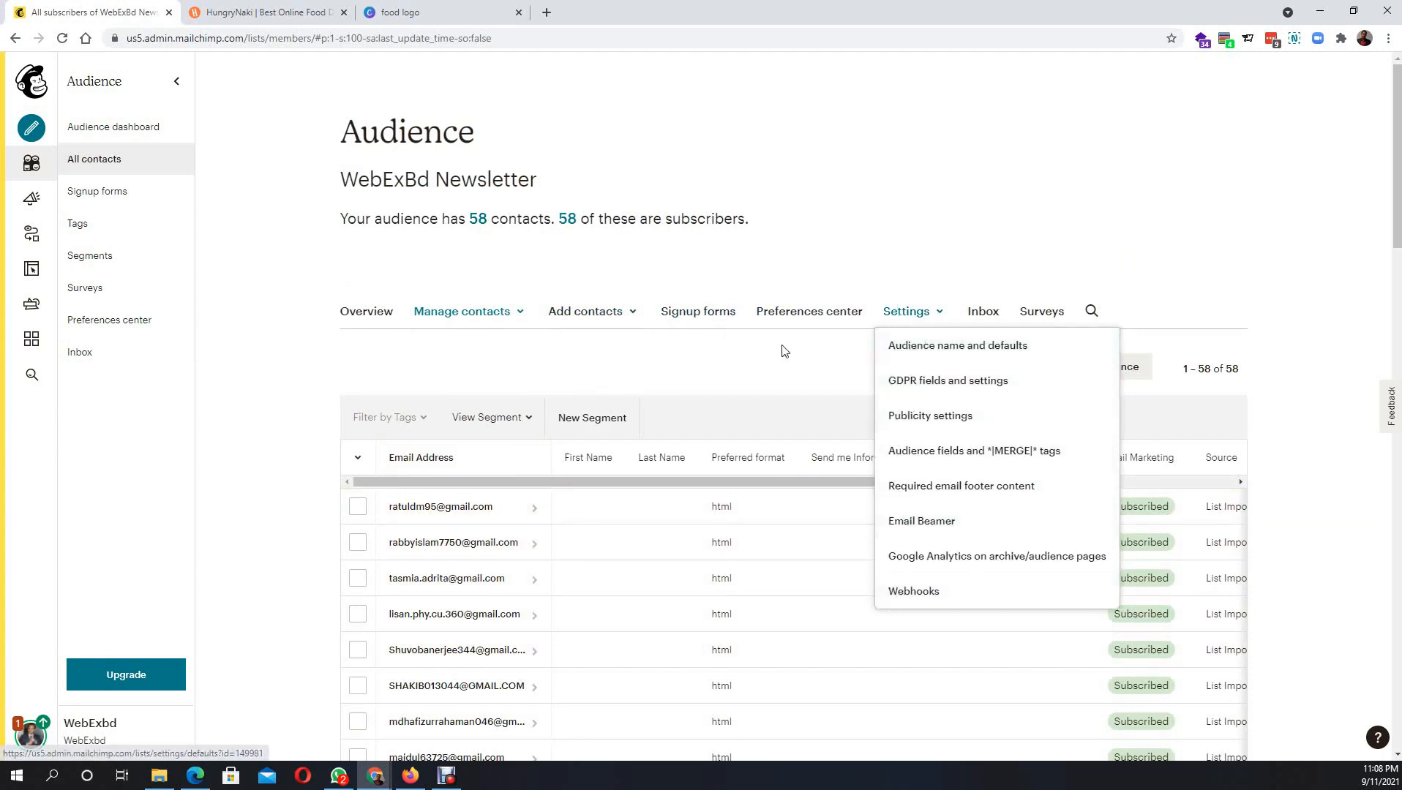
pyautogui.click(592, 318)
pyautogui.click(591, 314)
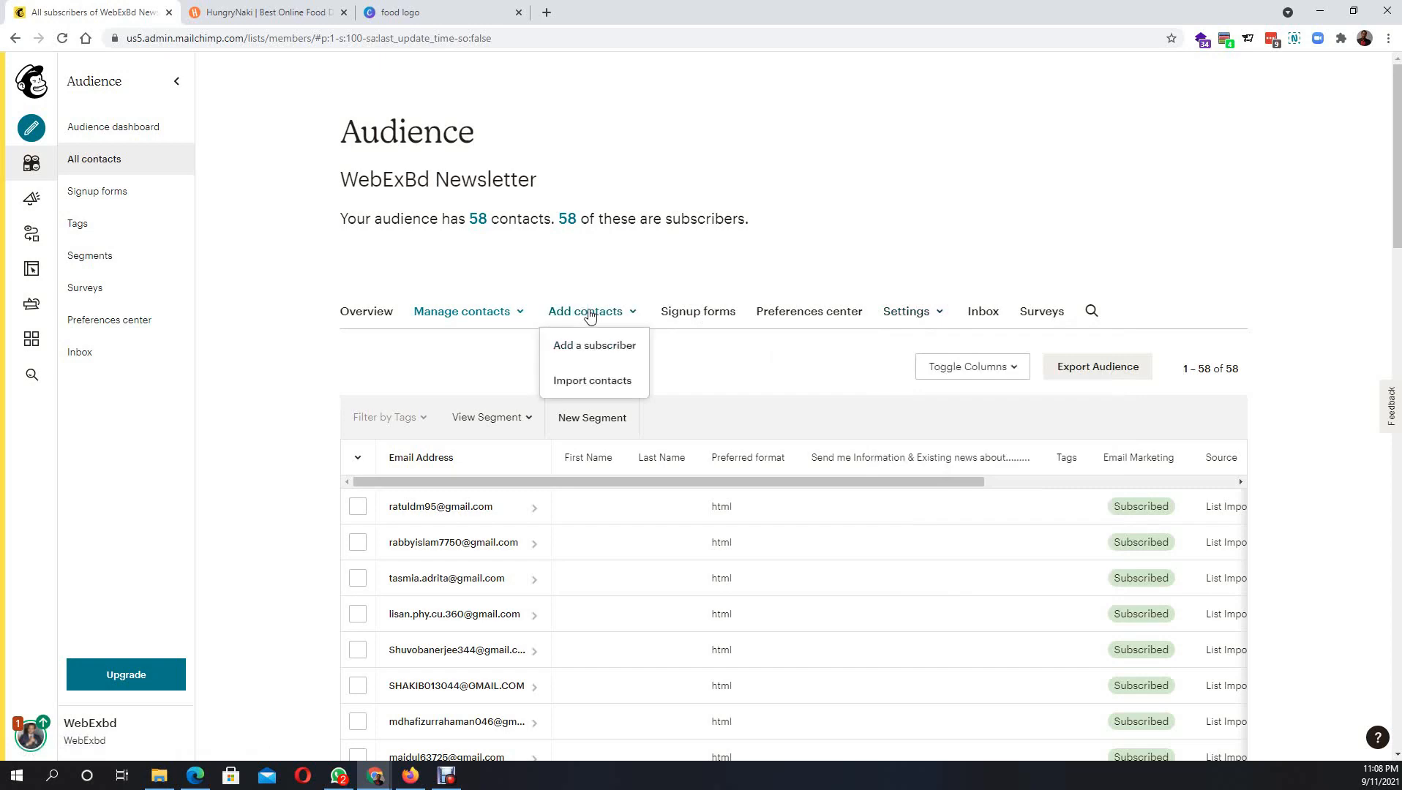
pyautogui.scroll(-3, 476, 629)
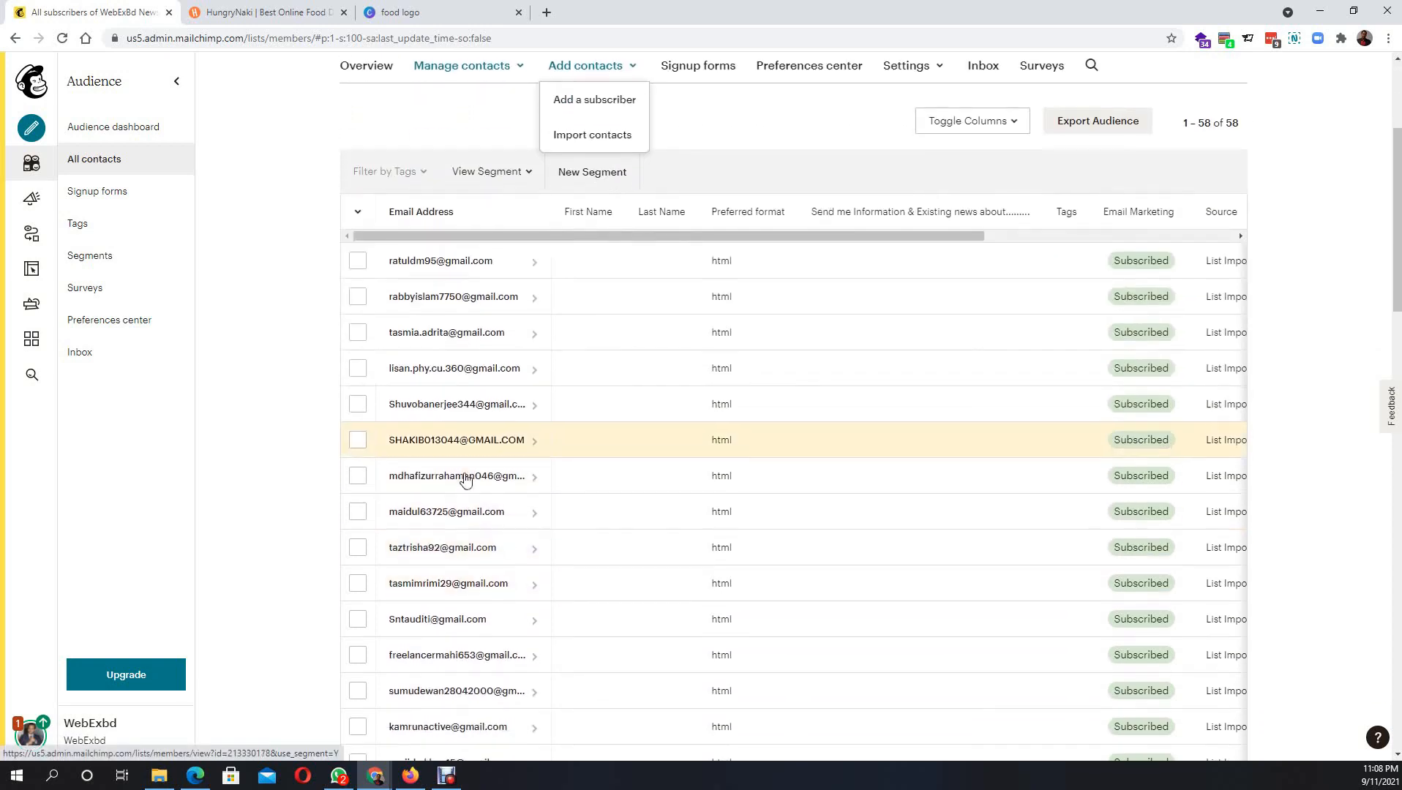
pyautogui.scroll(-5, 466, 479)
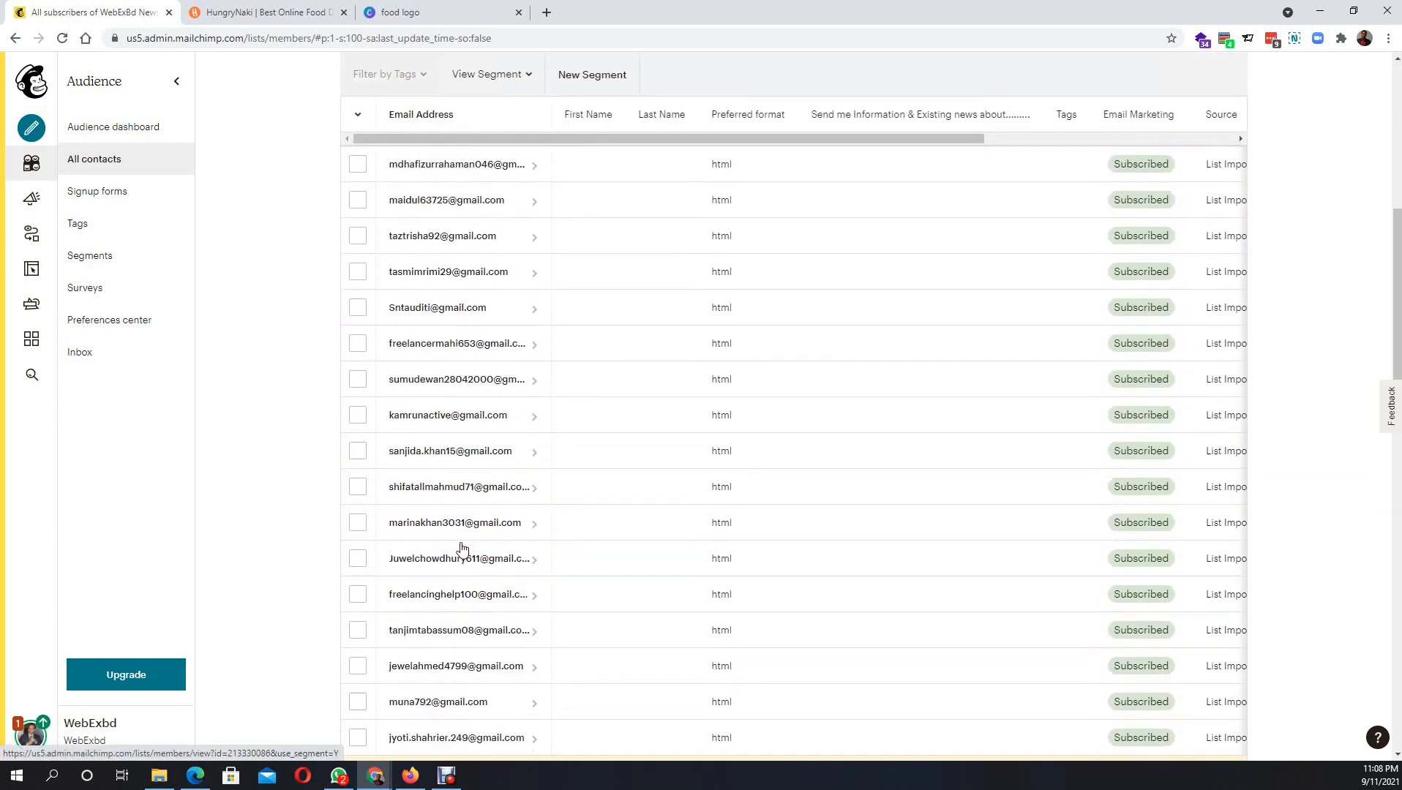
pyautogui.scroll(8, 462, 549)
pyautogui.click(597, 384)
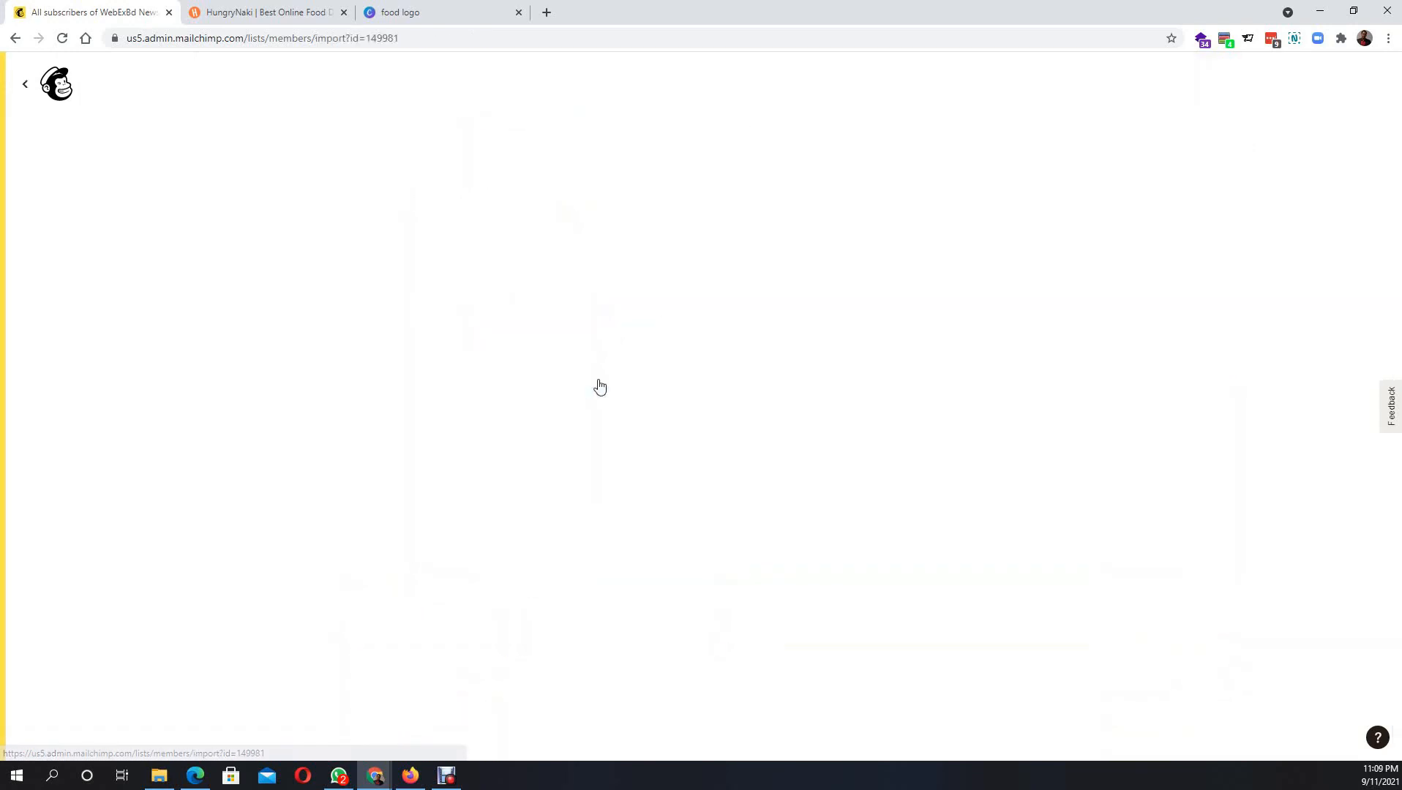
# - Upload 'Email contacts of SSB-383(Digital Marketing).txt' as the contacts file and continue to Organize
pyautogui.click(253, 322)
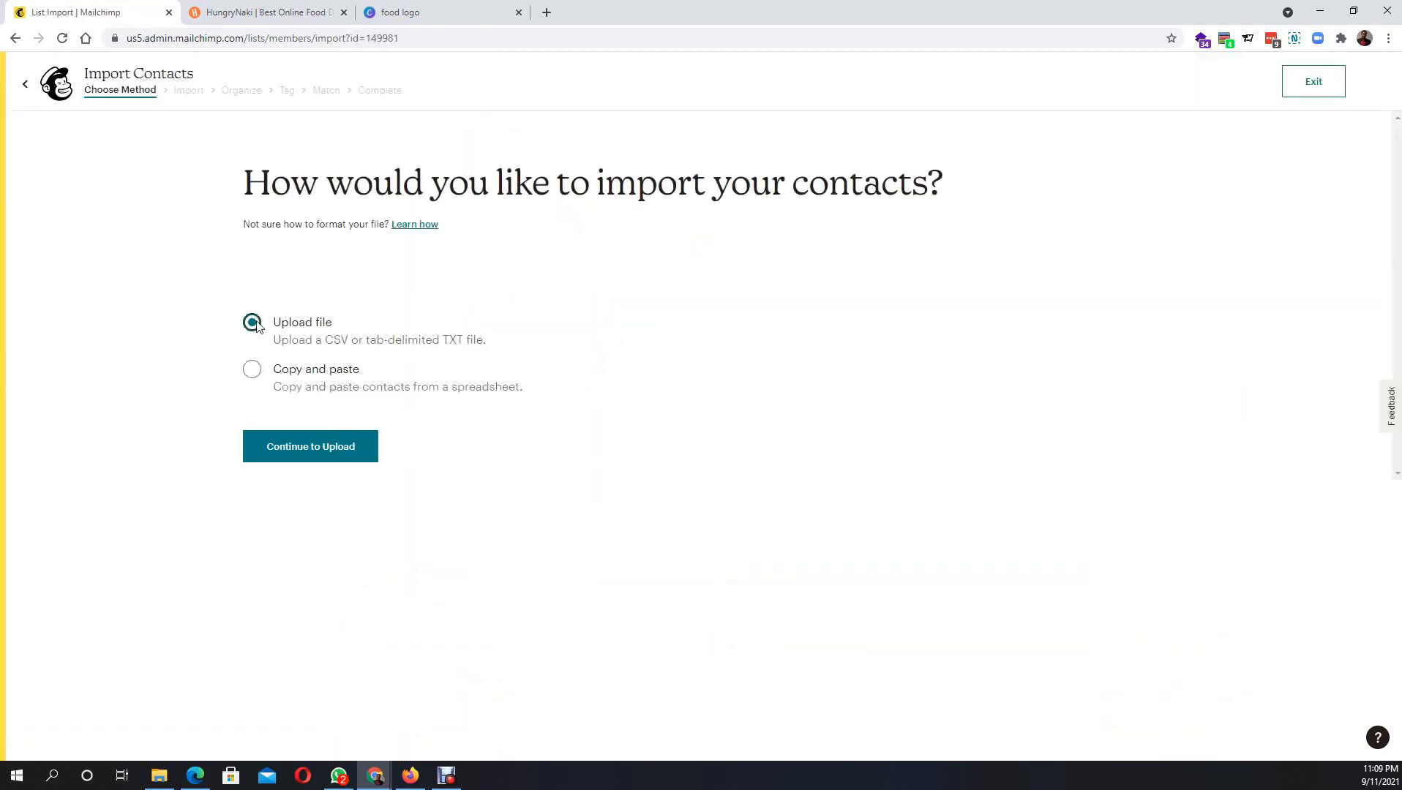
pyautogui.click(252, 373)
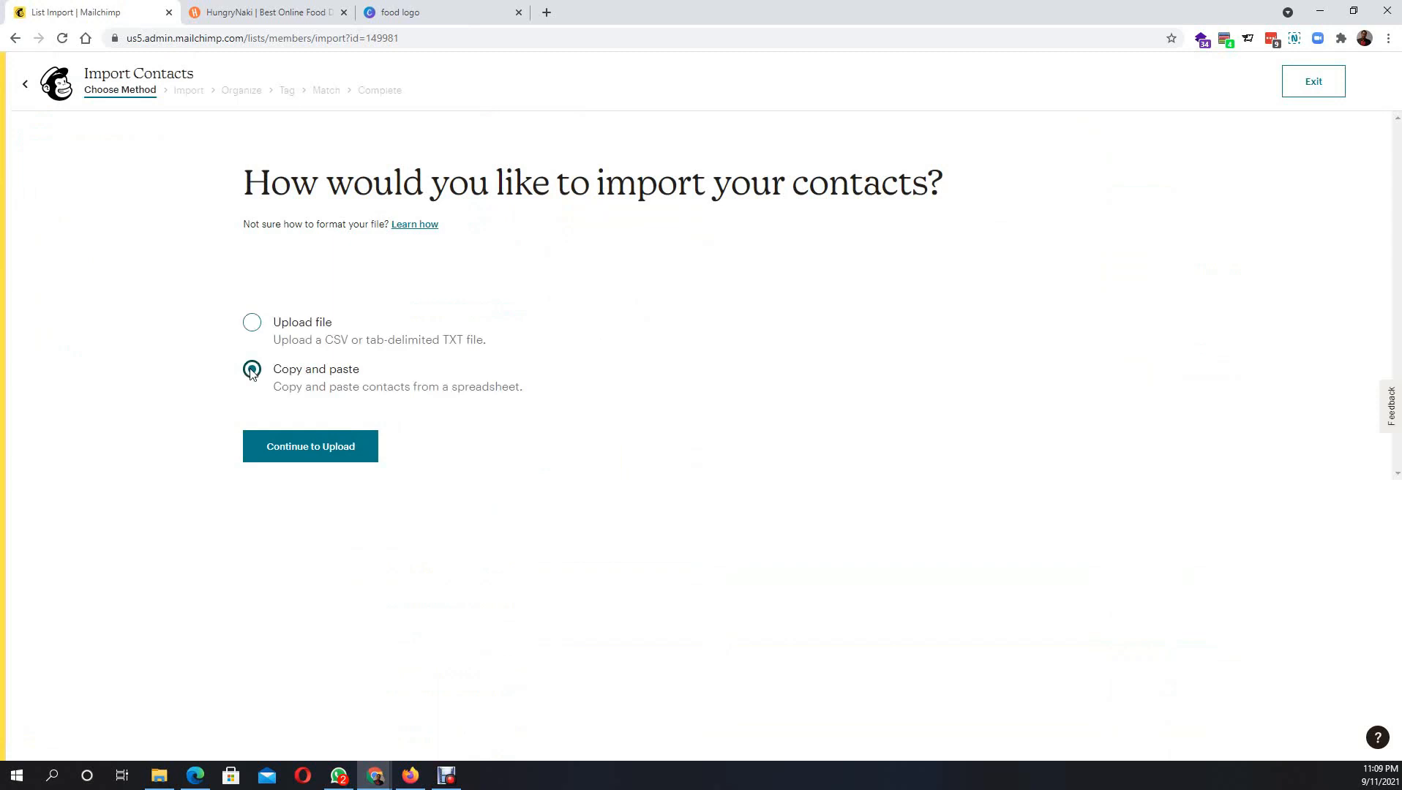
pyautogui.click(253, 326)
pyautogui.click(291, 448)
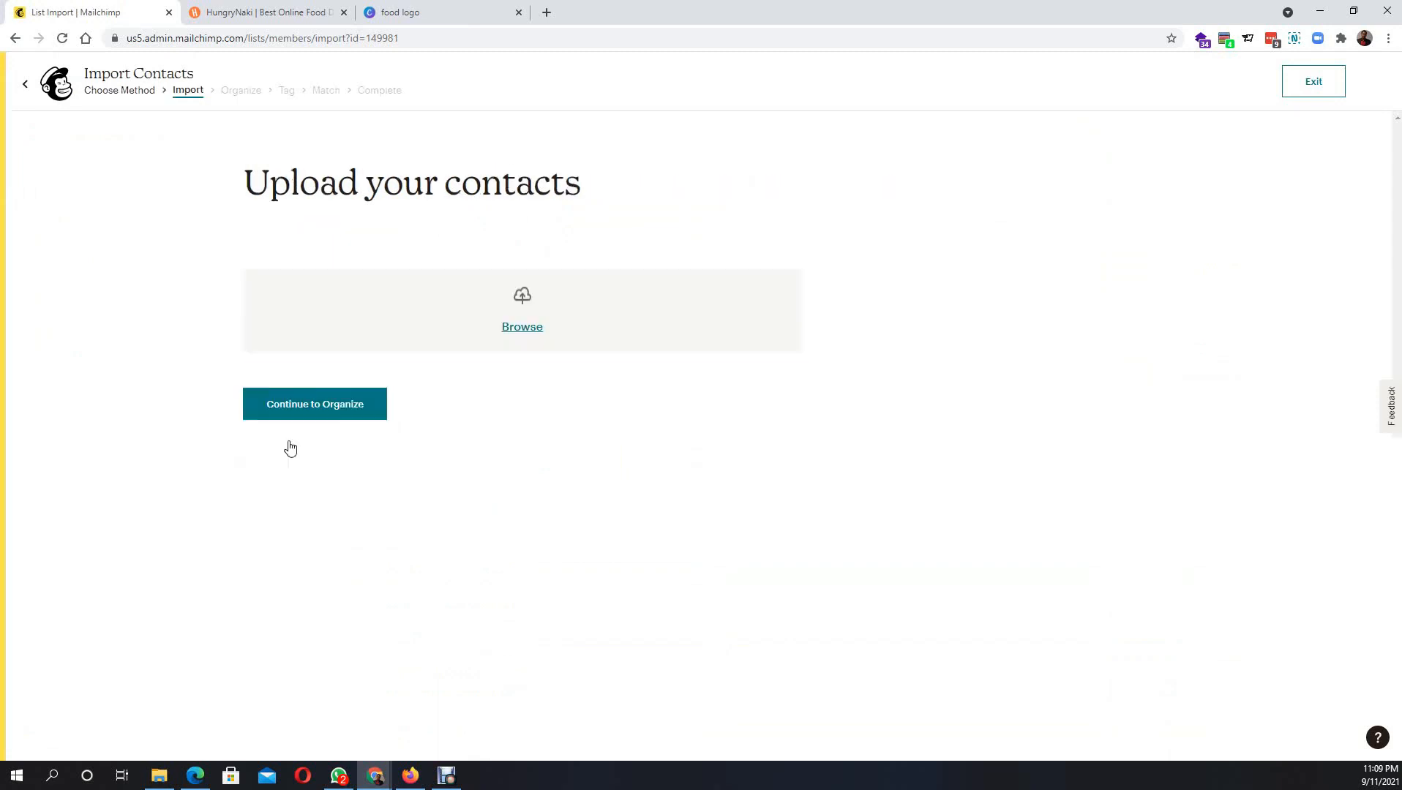
pyautogui.click(524, 310)
pyautogui.doubleClick(182, 156)
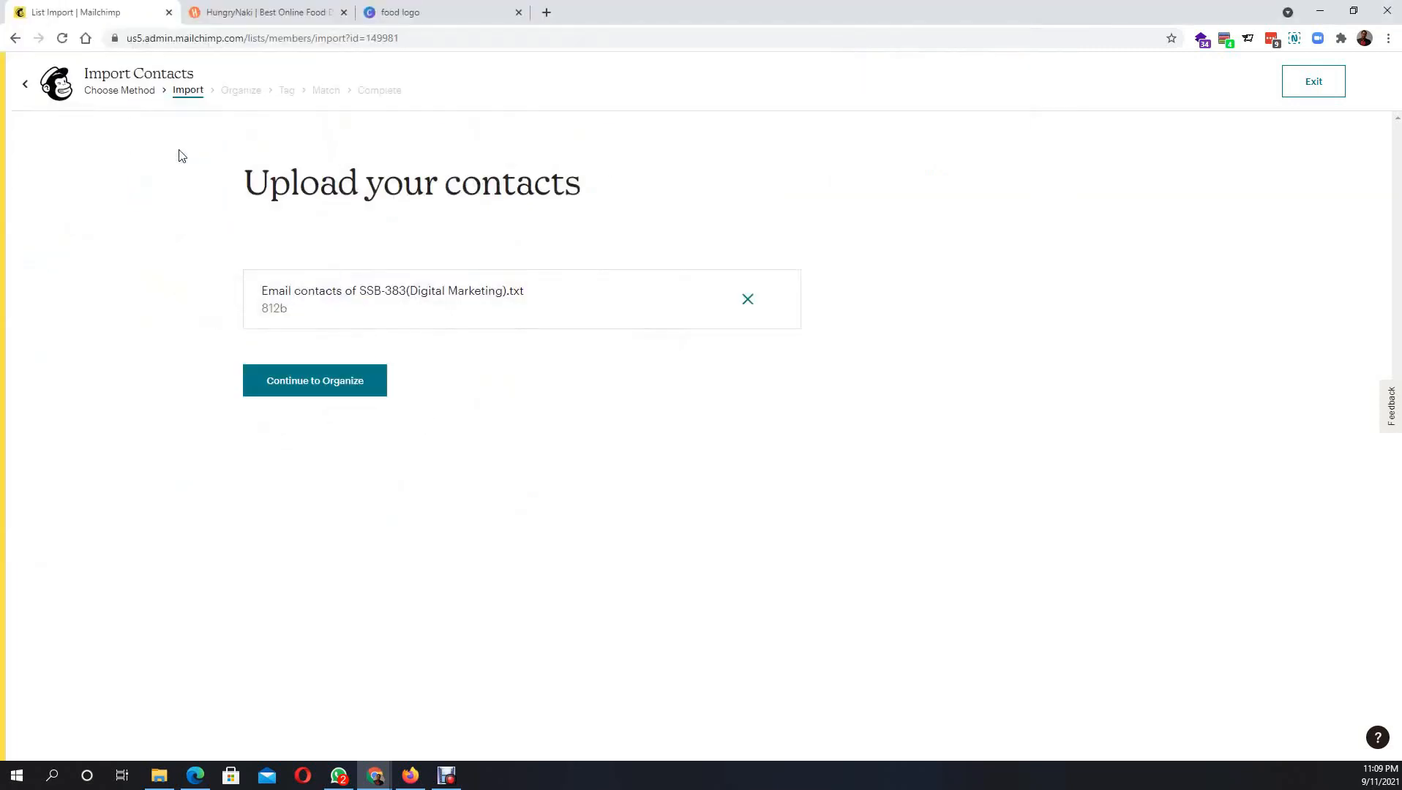
pyautogui.click(308, 390)
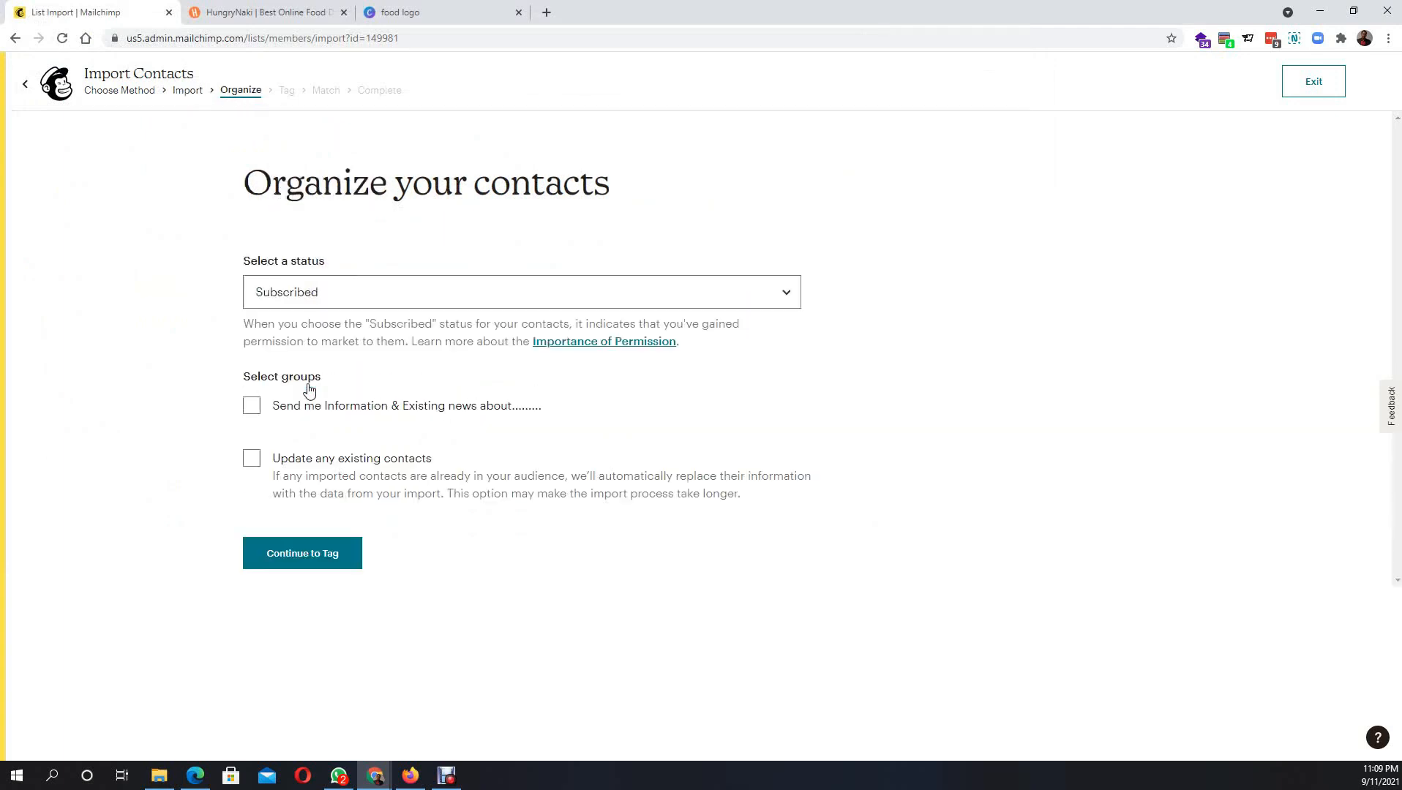
# - Keep status Subscribed, add contacts to the Online Learning Experience group, and continue to tagging
pyautogui.click(378, 284)
pyautogui.click(378, 283)
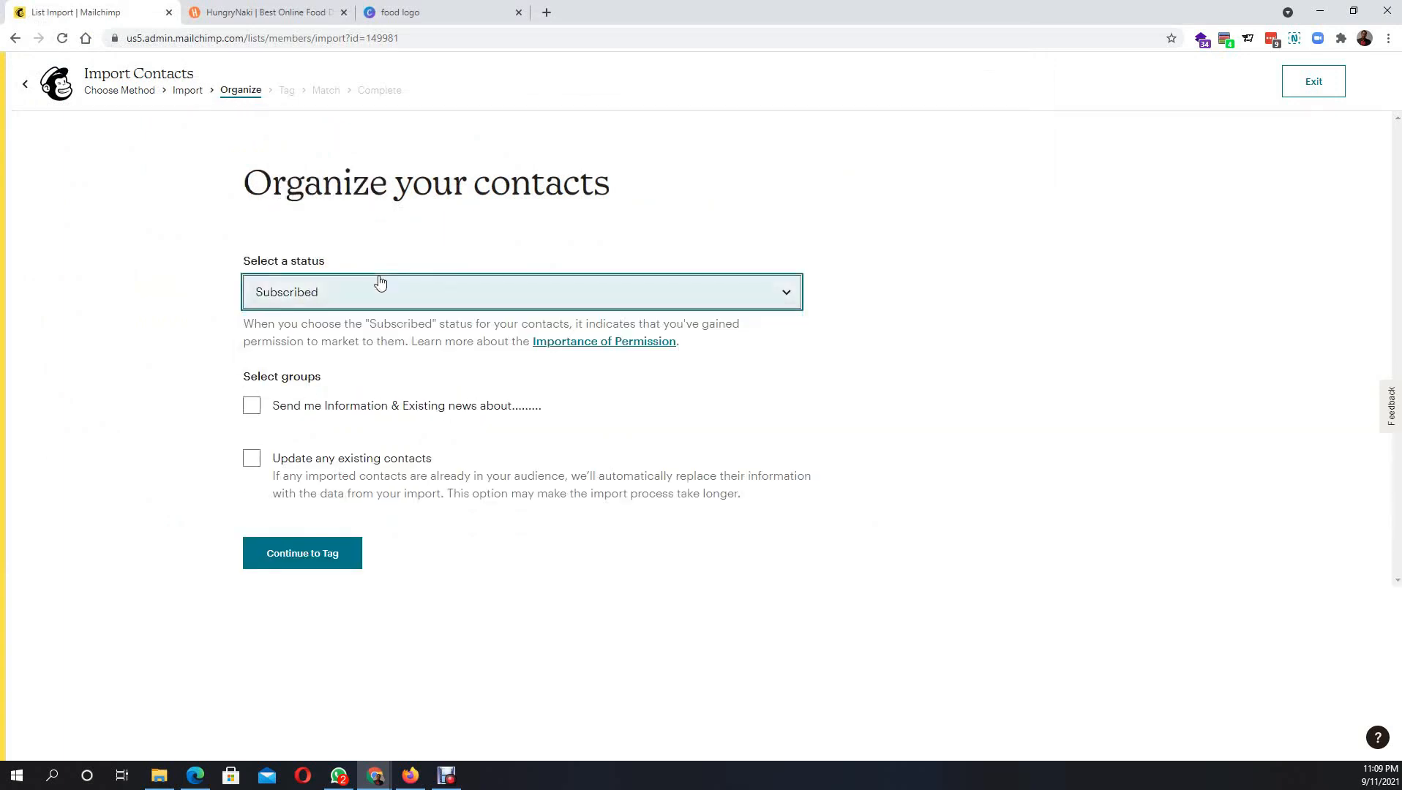
pyautogui.click(252, 407)
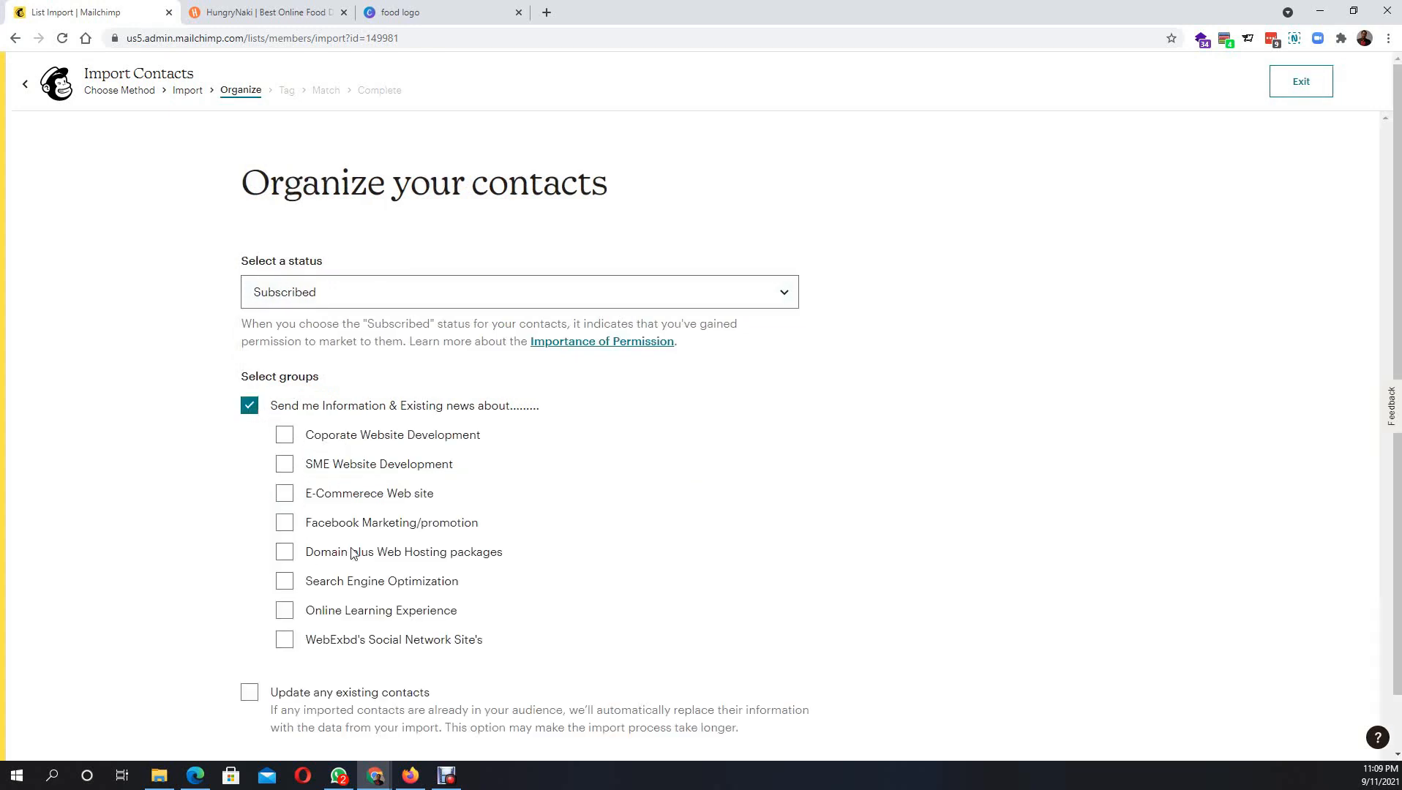
pyautogui.scroll(-1, 337, 534)
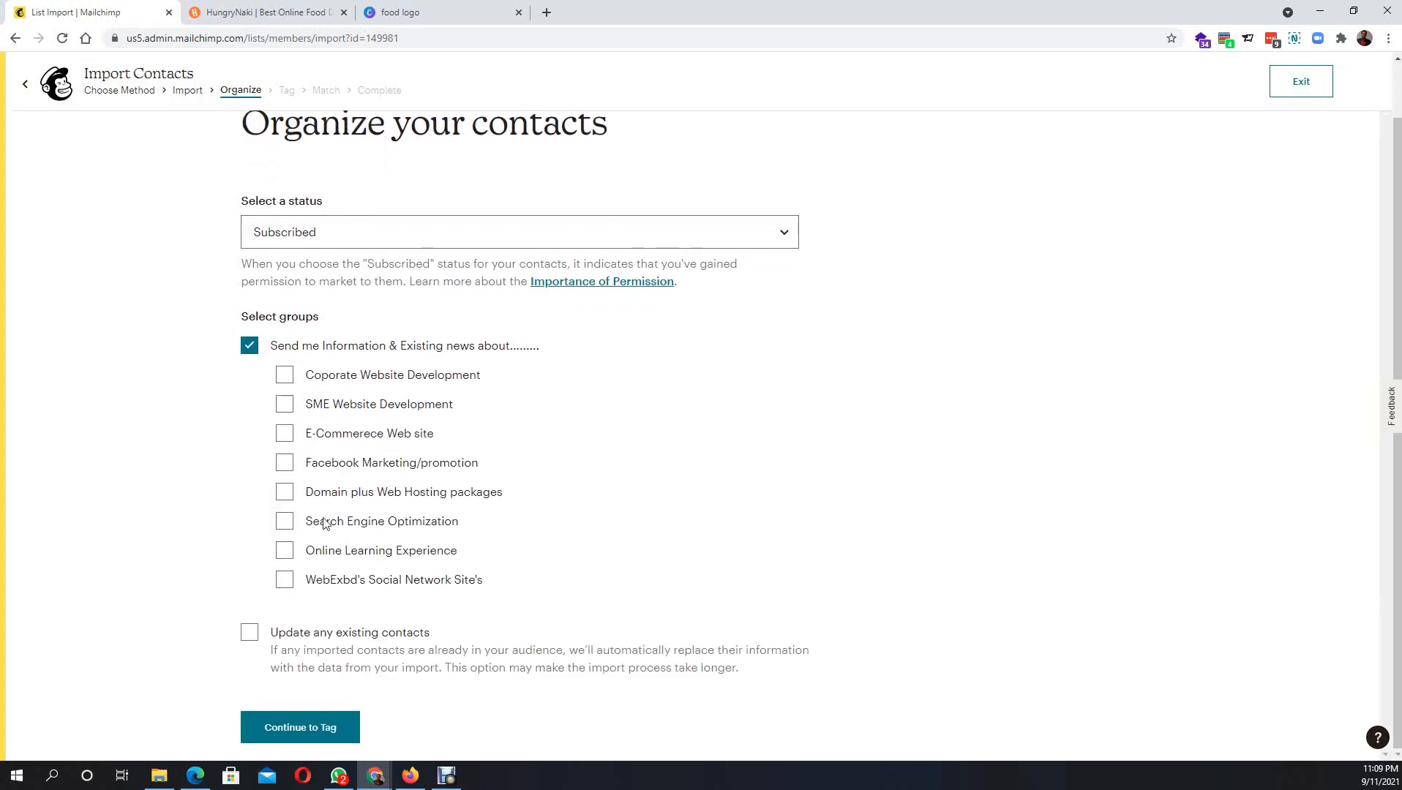
pyautogui.click(285, 553)
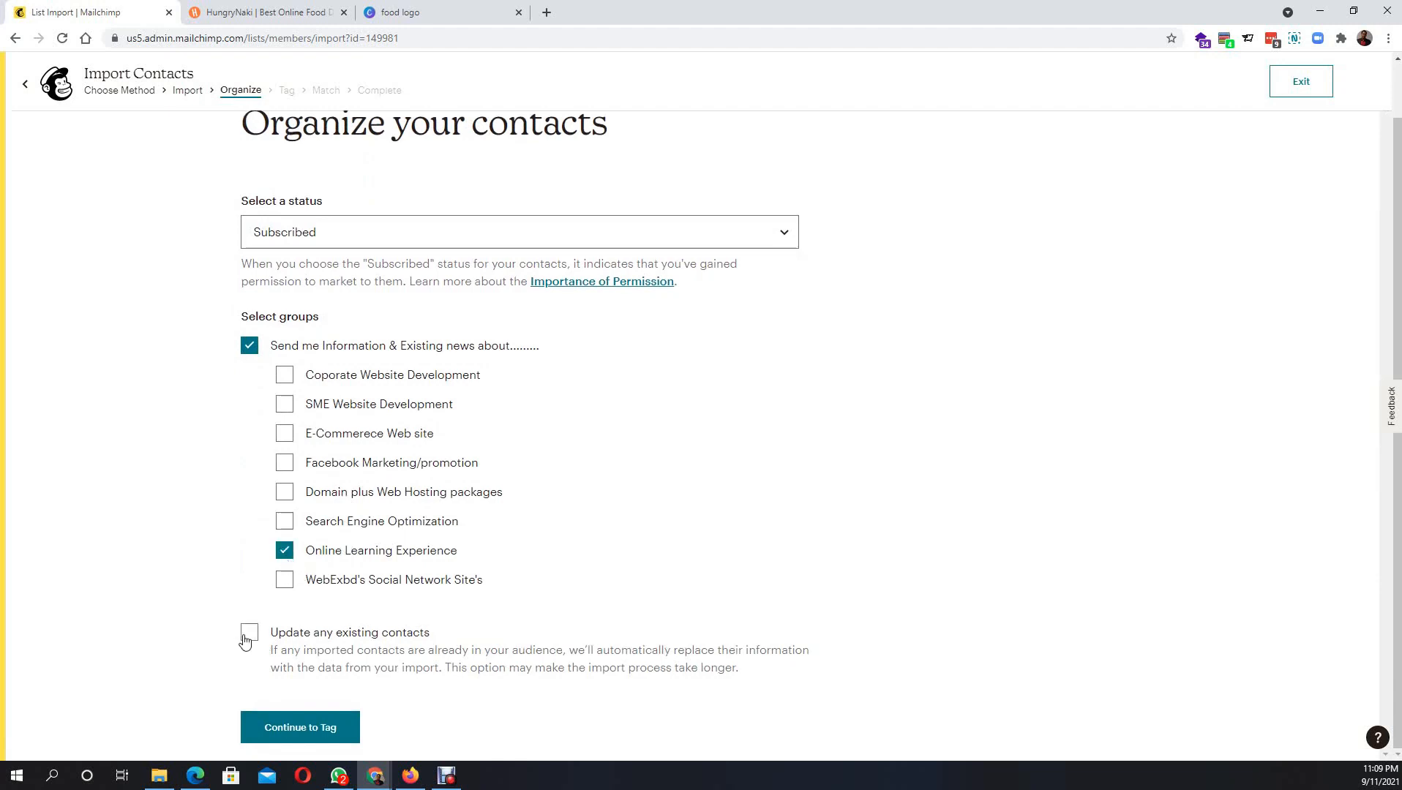
pyautogui.click(306, 735)
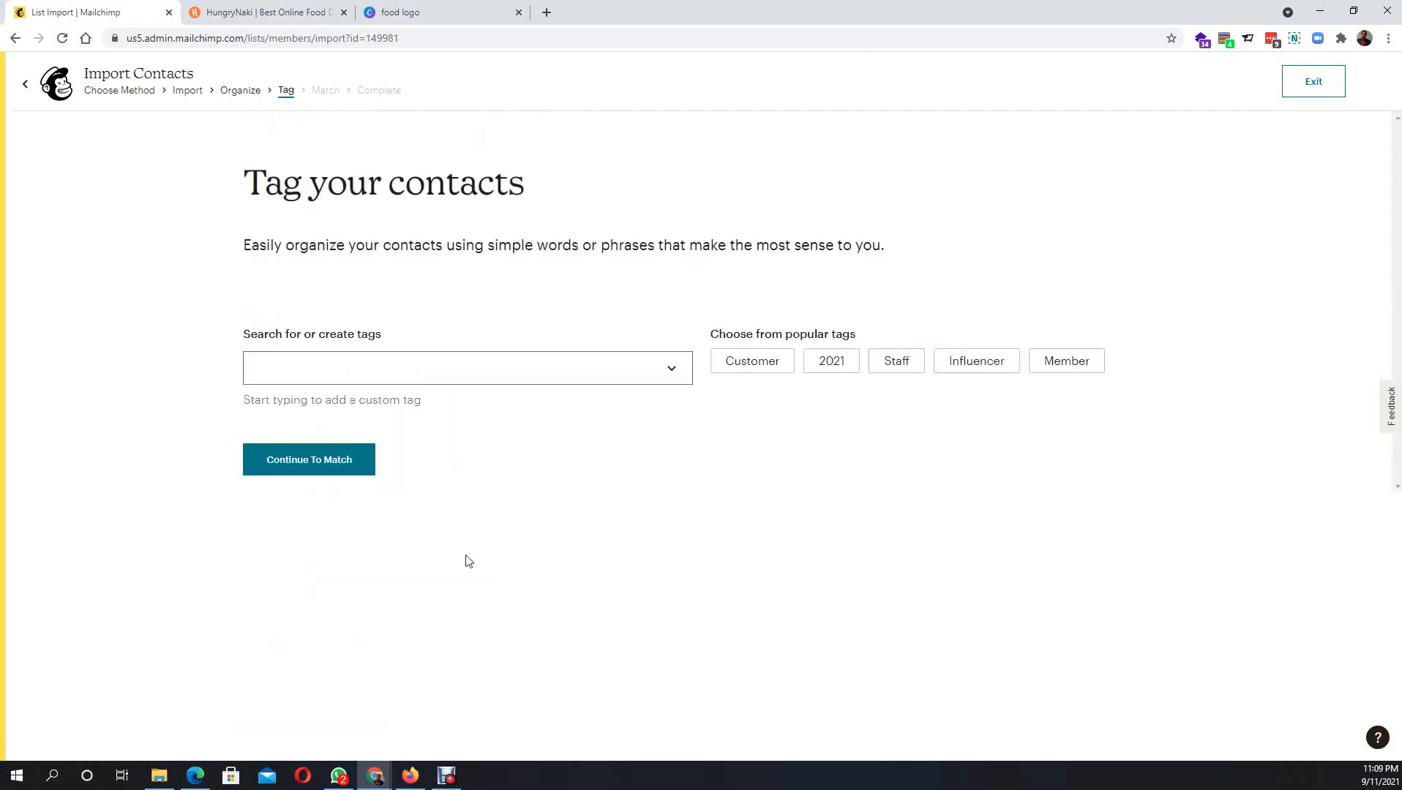
# - Tag the imported contacts with a new 'dmfssb383' tag and continue to column matching
pyautogui.click(651, 372)
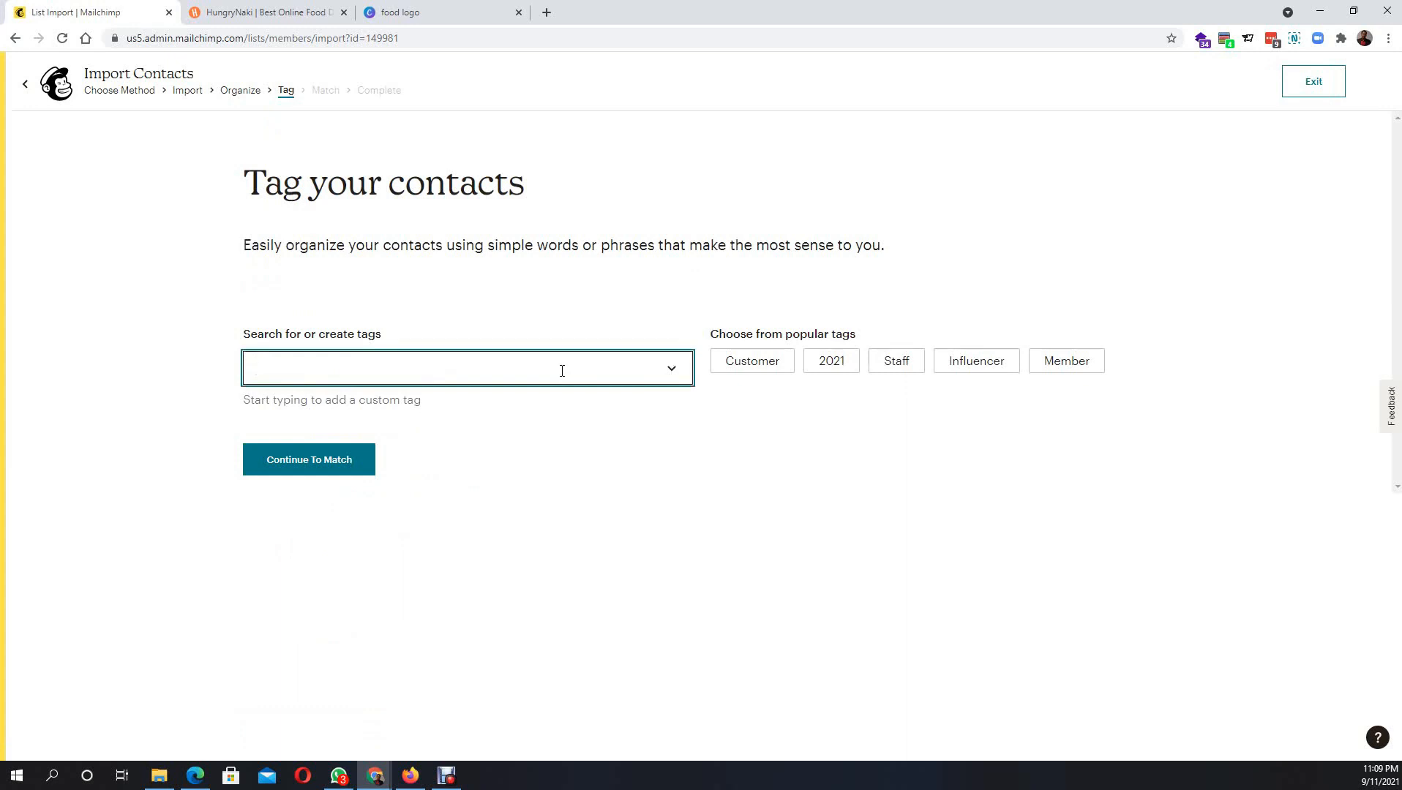
pyautogui.write('d')
pyautogui.press('BackSpace')
pyautogui.write('dmf')
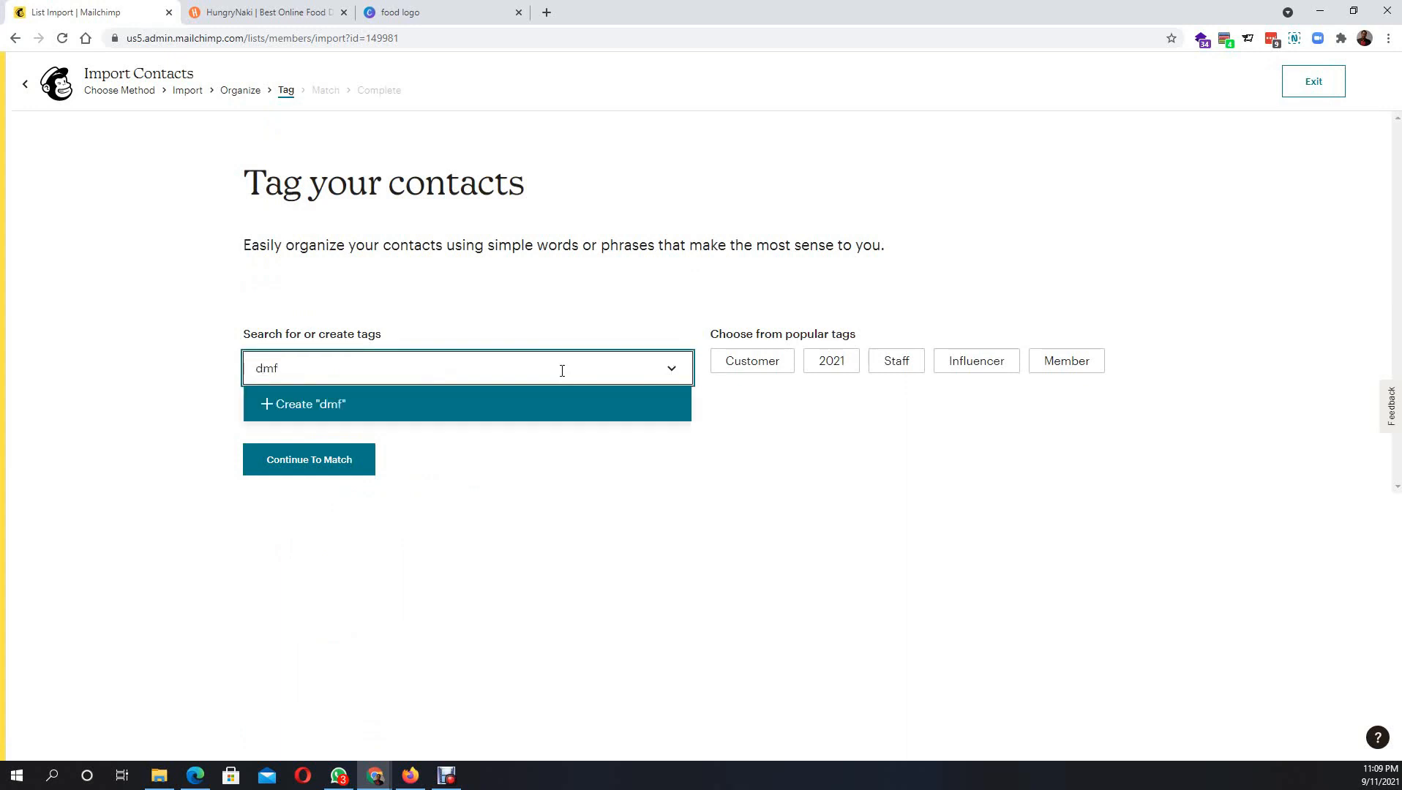
pyautogui.write('ssb383')
pyautogui.click(361, 403)
pyautogui.click(336, 487)
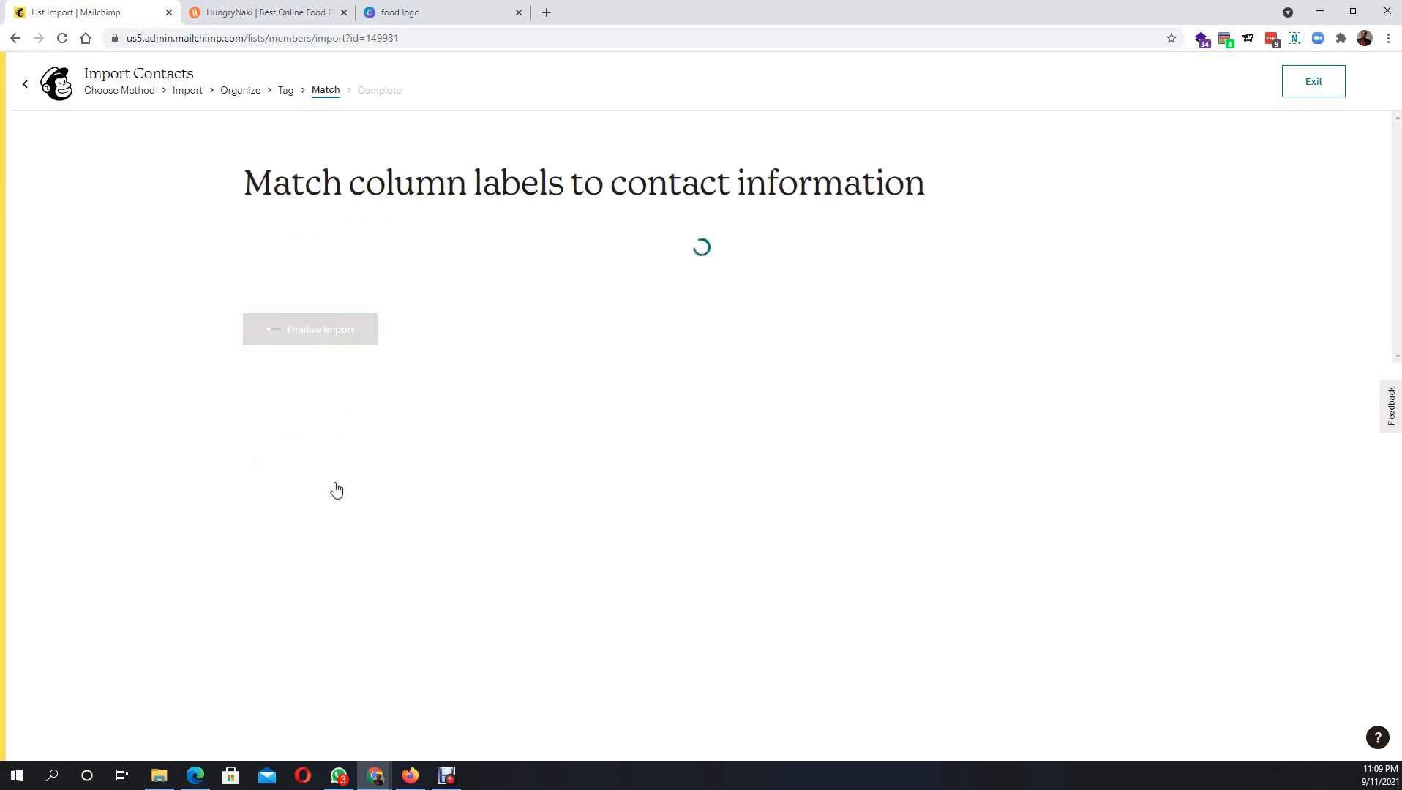
# - Finalize the import, review the summary, and complete it, adding 29 contacts
pyautogui.click(331, 460)
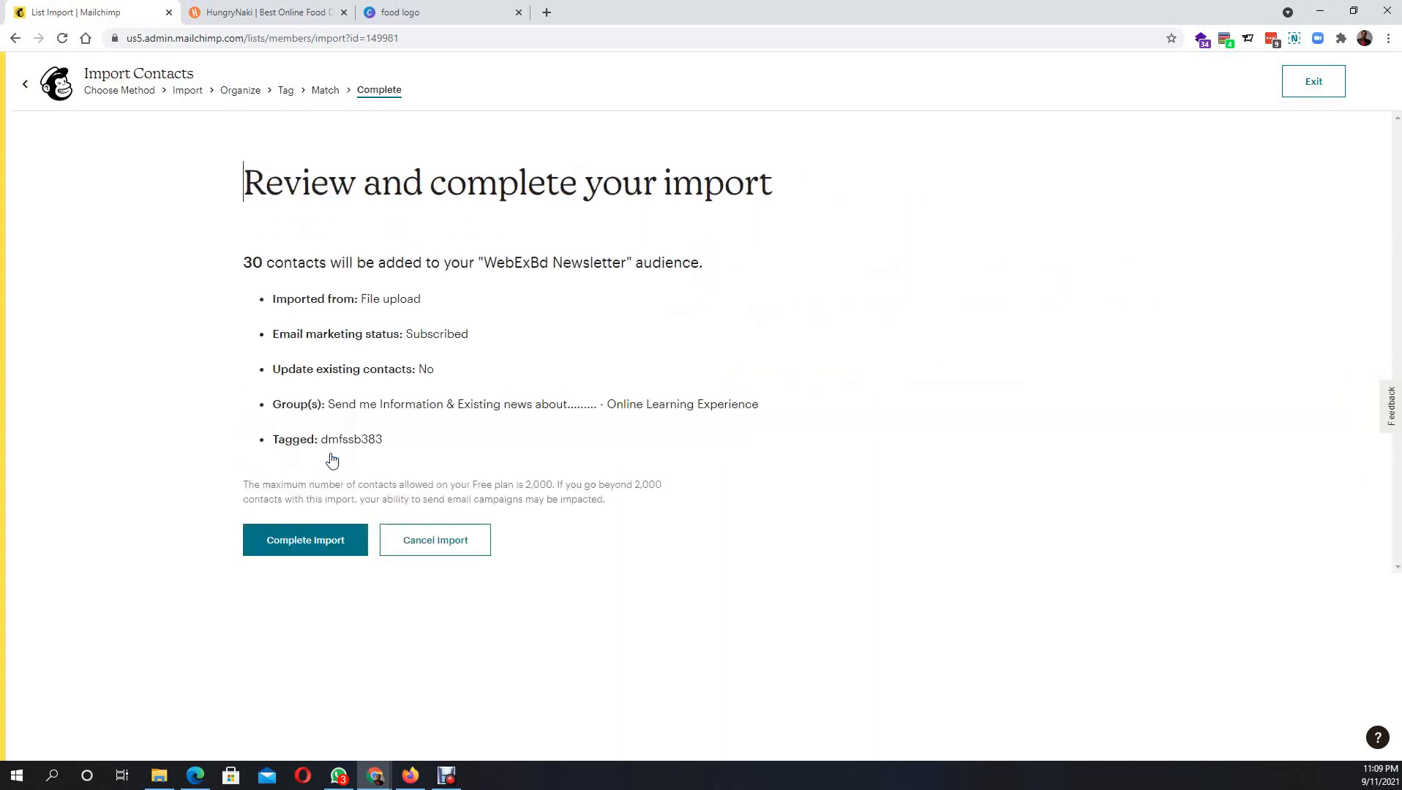
pyautogui.moveTo(244, 260); pyautogui.dragTo(267, 262)
pyautogui.hotkey('alt', 'Tab')
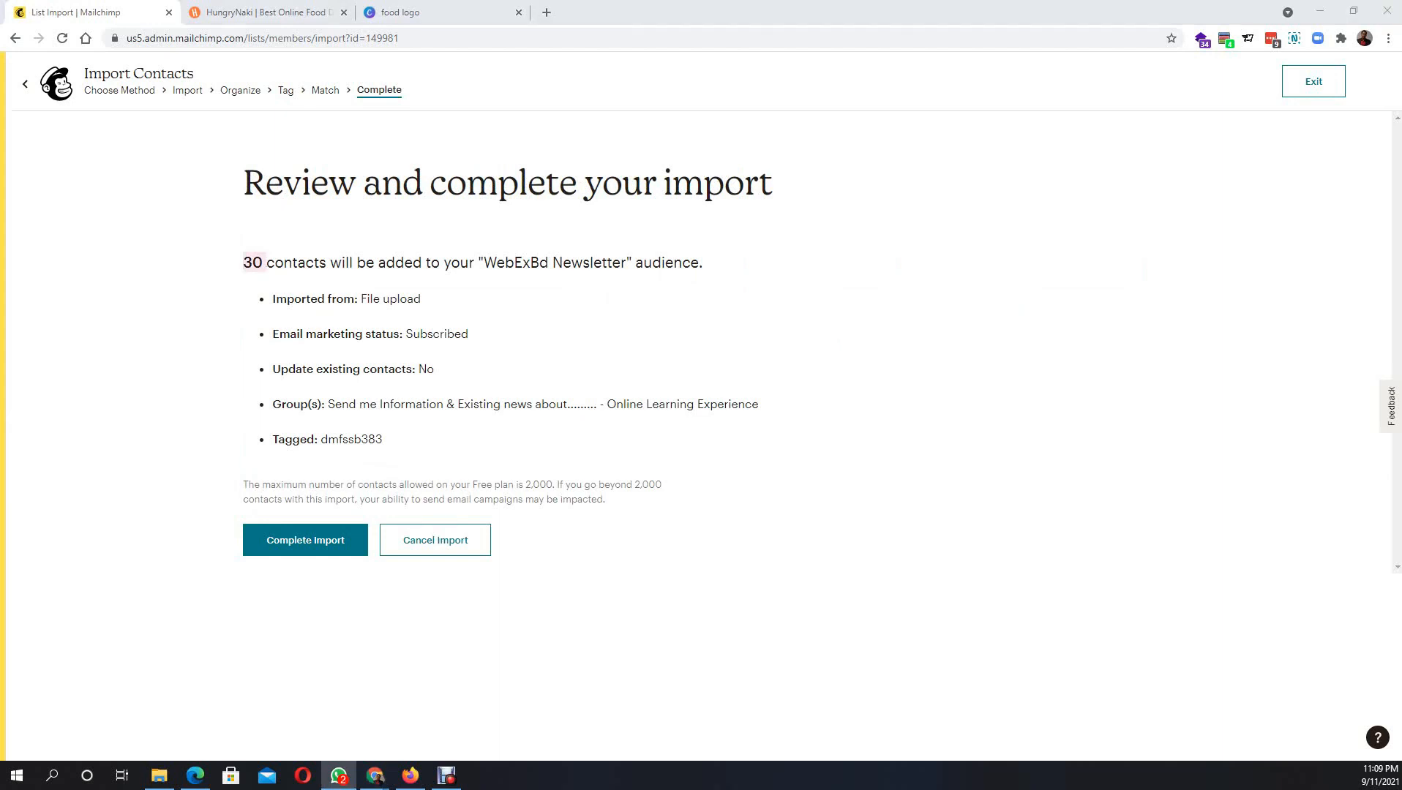
pyautogui.click(319, 546)
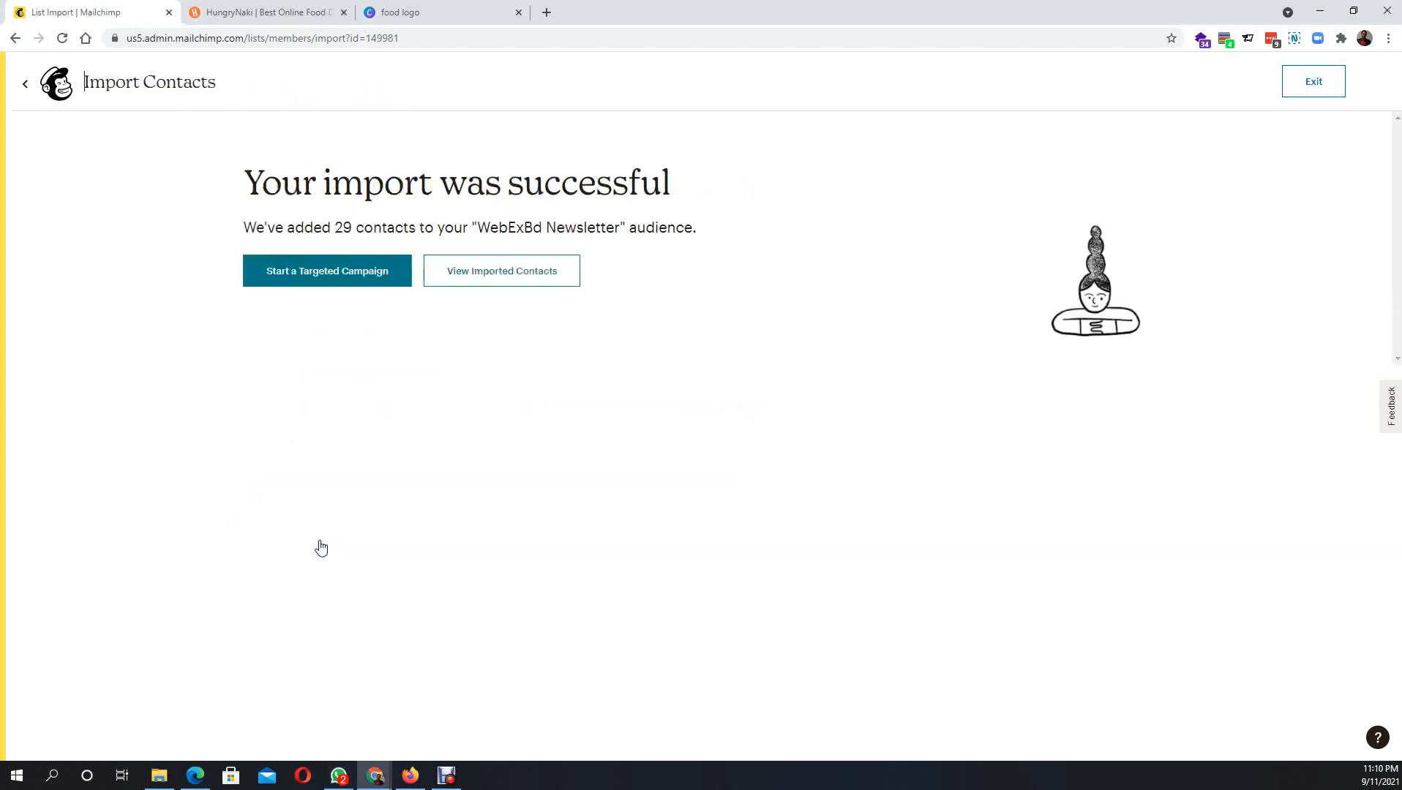
# - Start a campaign for the imported contacts and save its name as dmfssb383
pyautogui.click(333, 282)
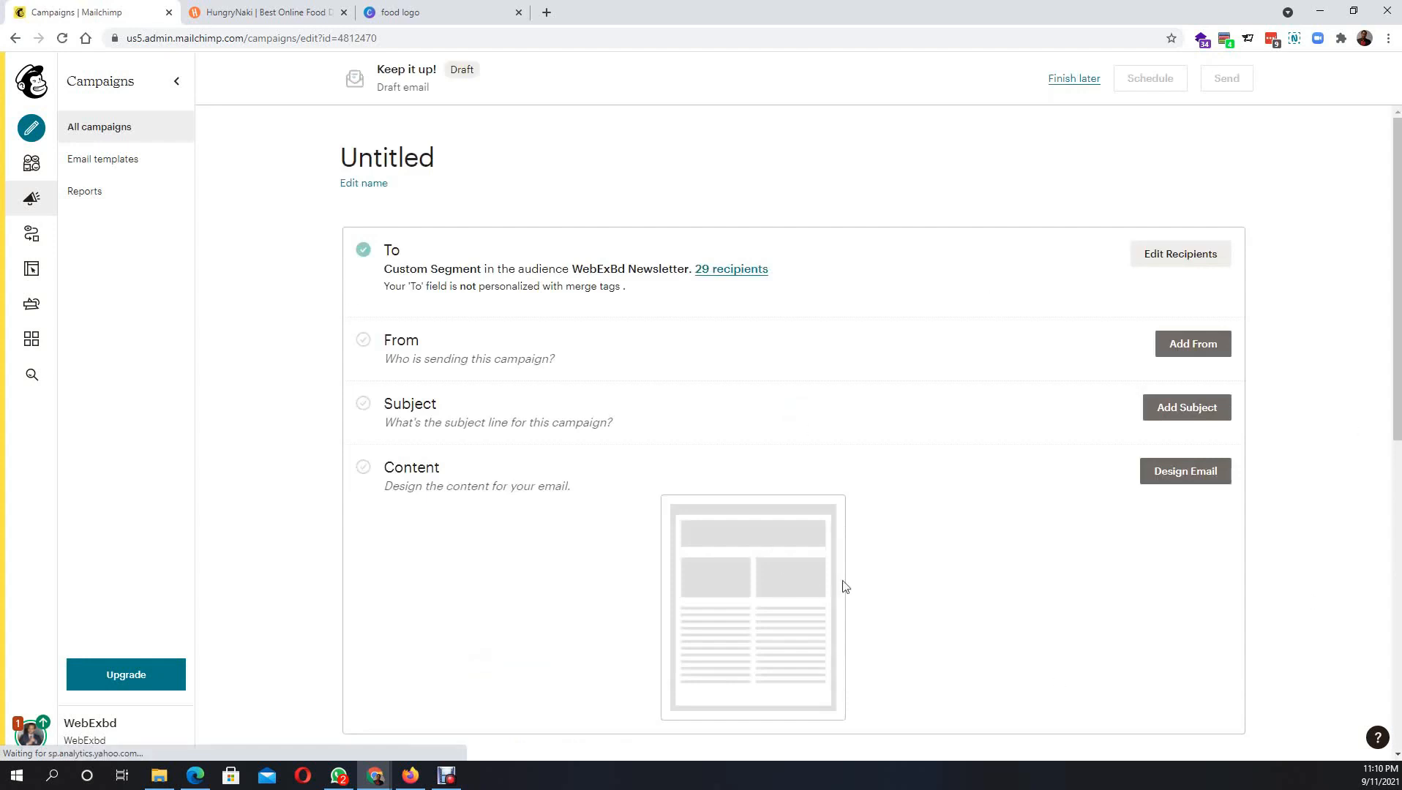
pyautogui.click(404, 158)
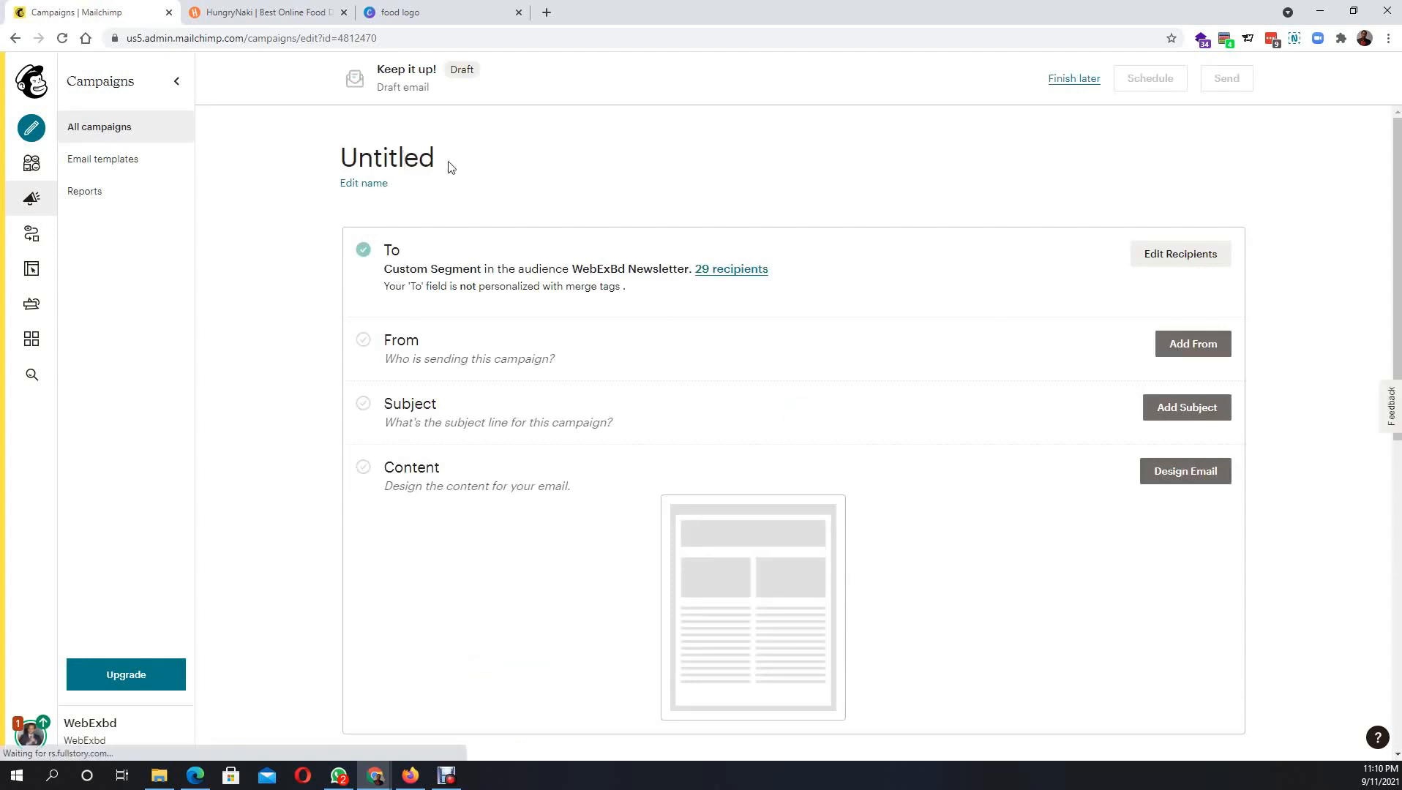
pyautogui.click(375, 183)
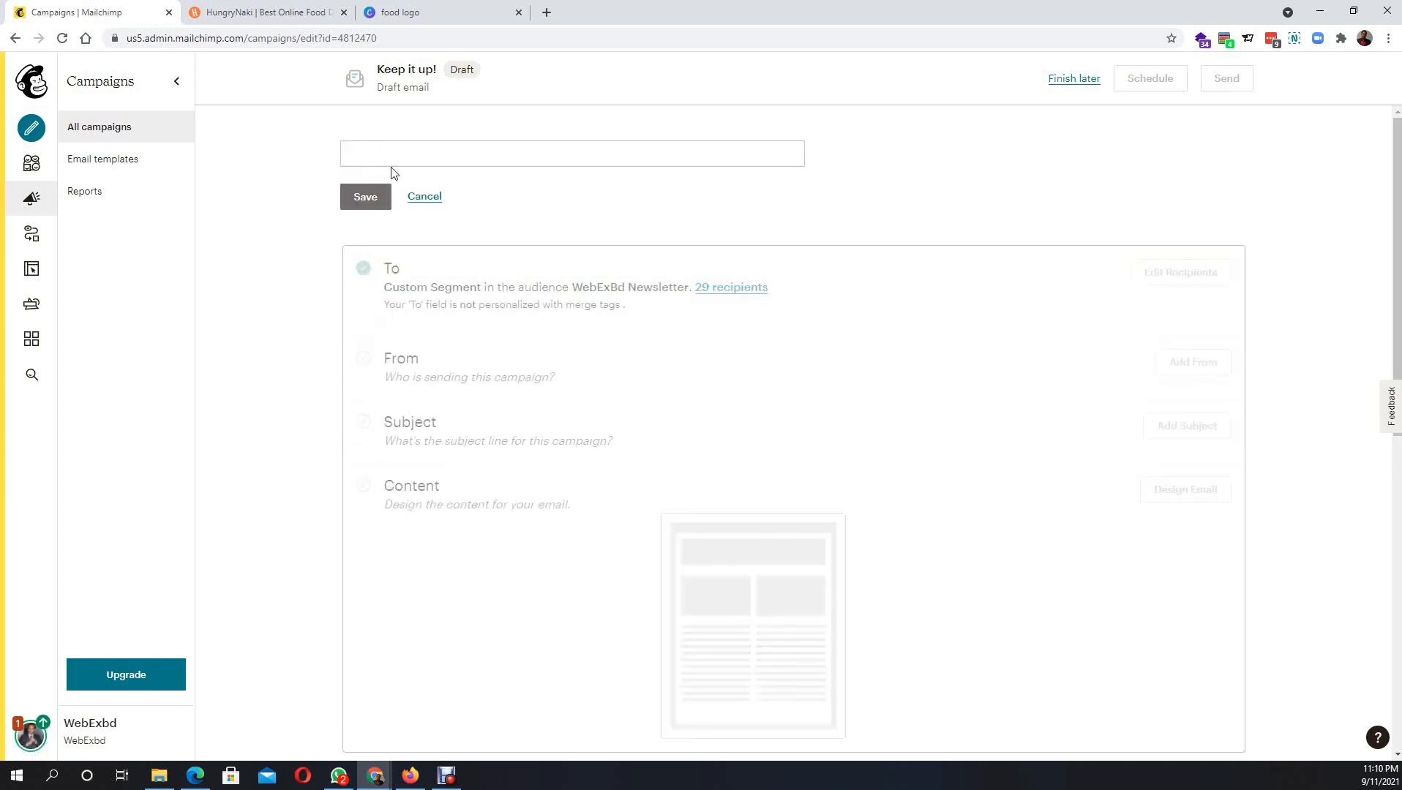
pyautogui.click(392, 152)
pyautogui.write('dmfssb383')
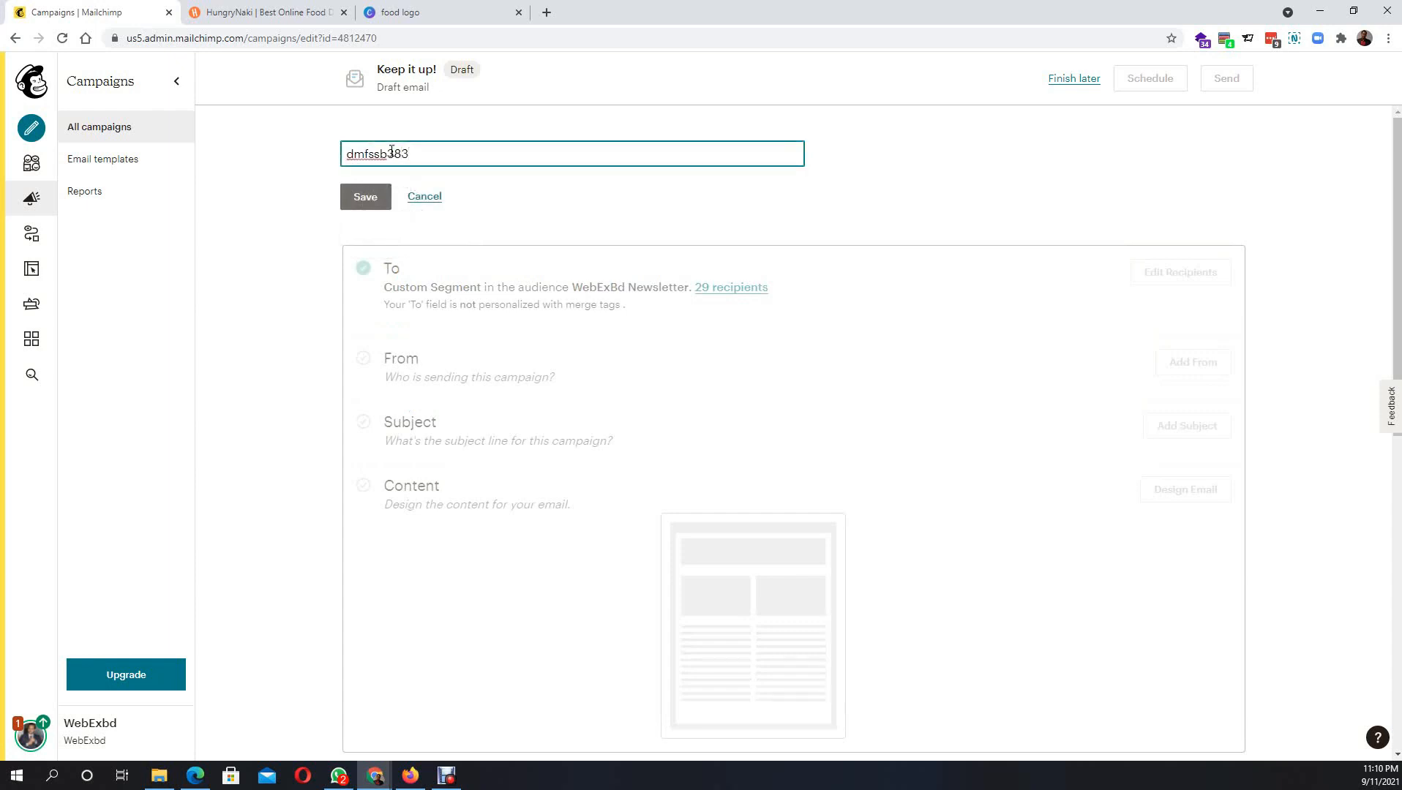
pyautogui.click(362, 204)
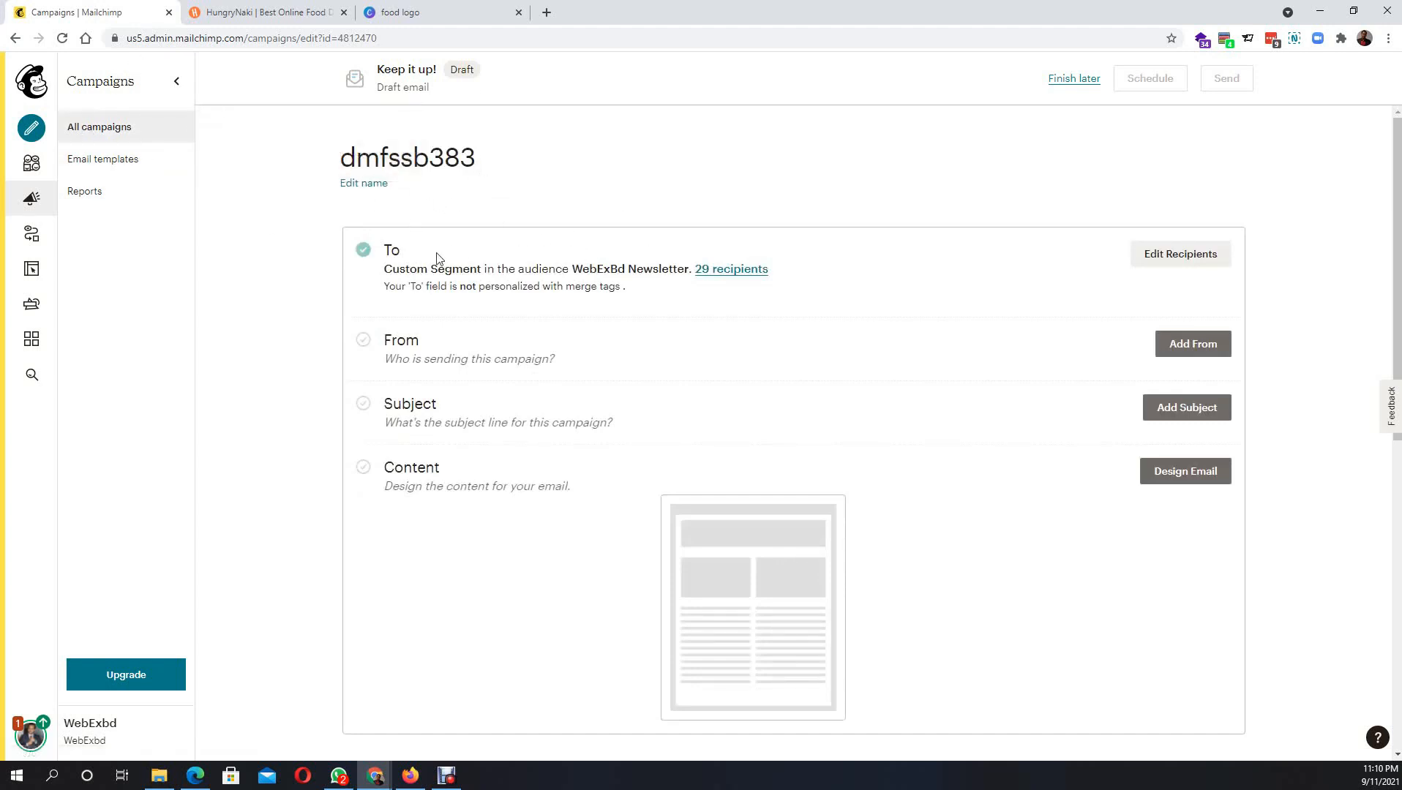
# - Edit recipients, keeping the WebExBd Newsletter audience and the group or new segment option
pyautogui.click(1215, 256)
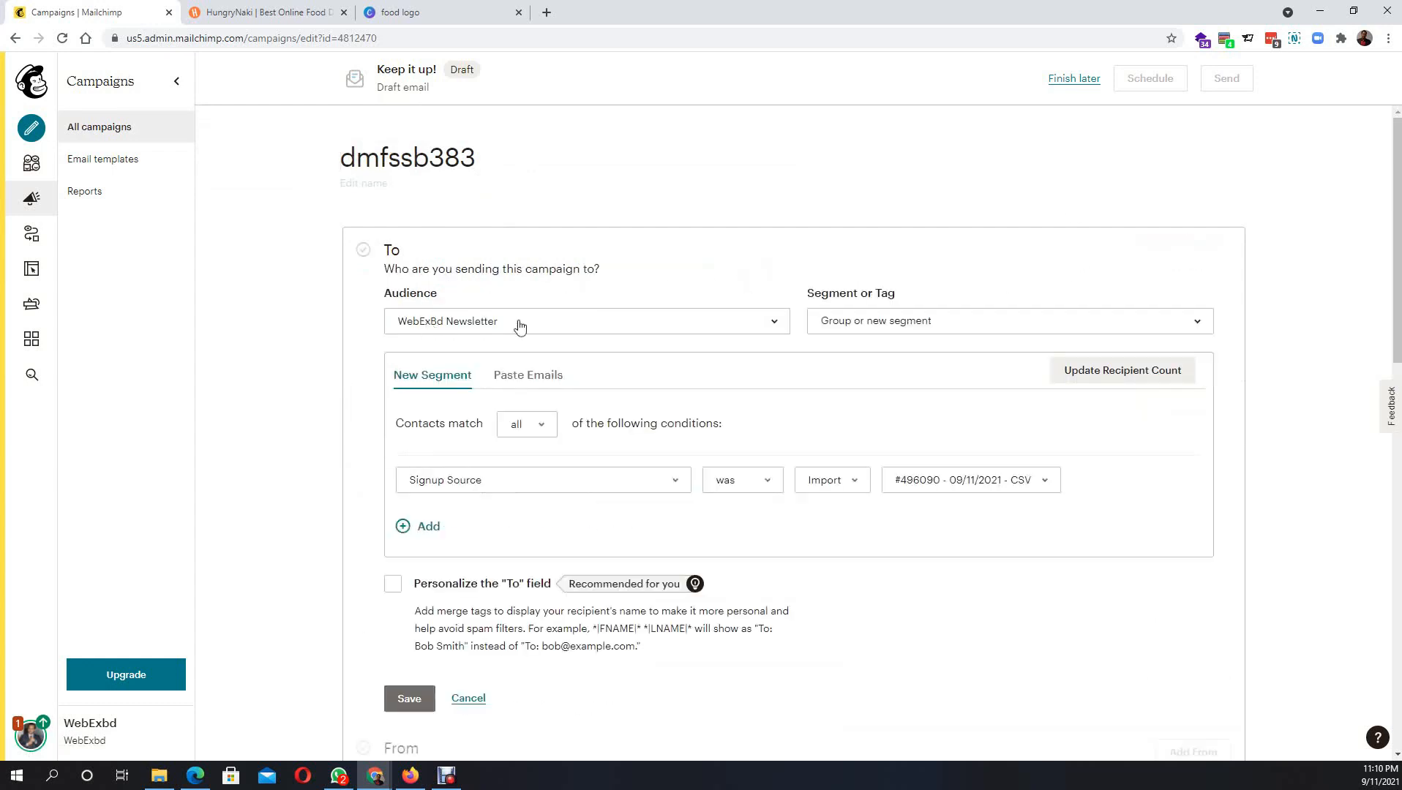
pyautogui.click(557, 326)
pyautogui.click(557, 325)
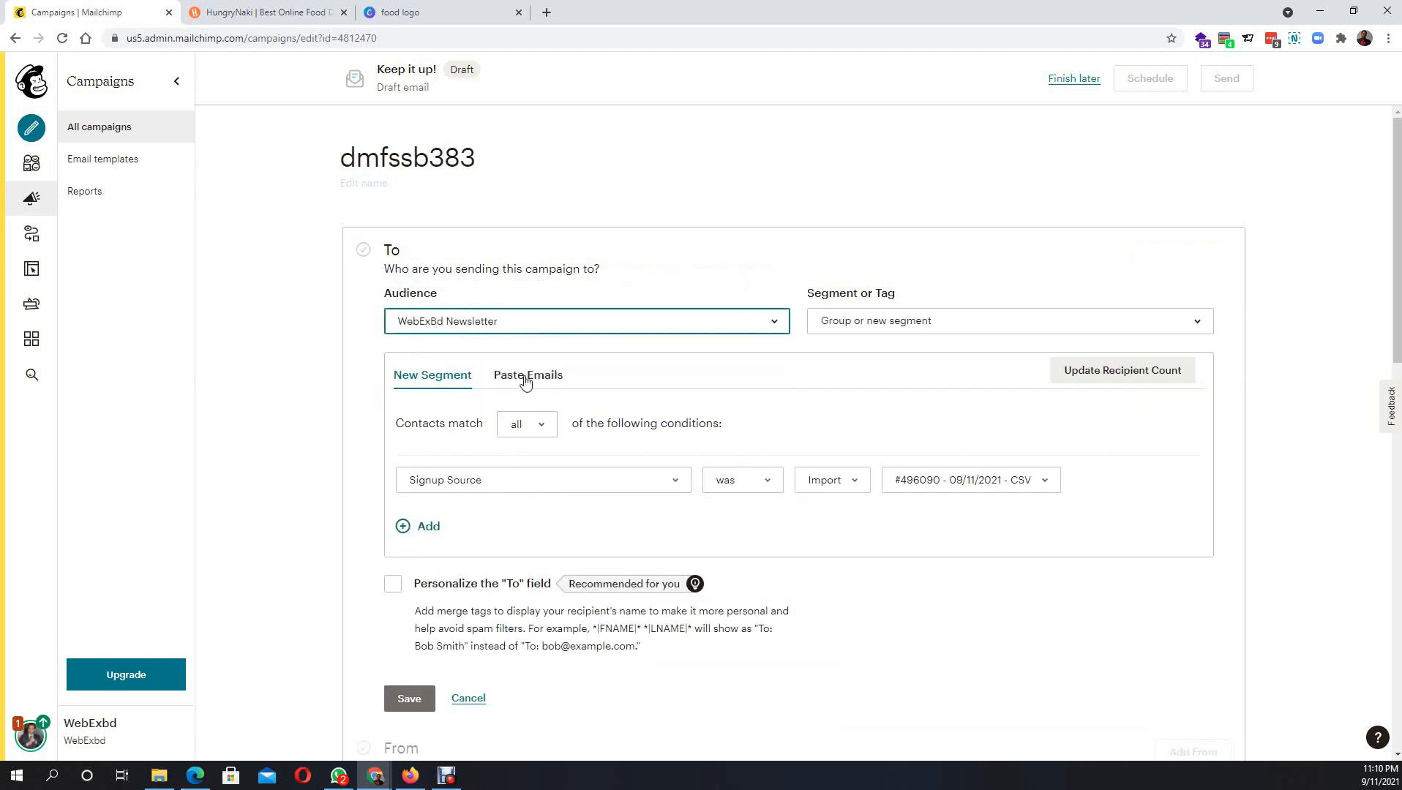
pyautogui.click(927, 321)
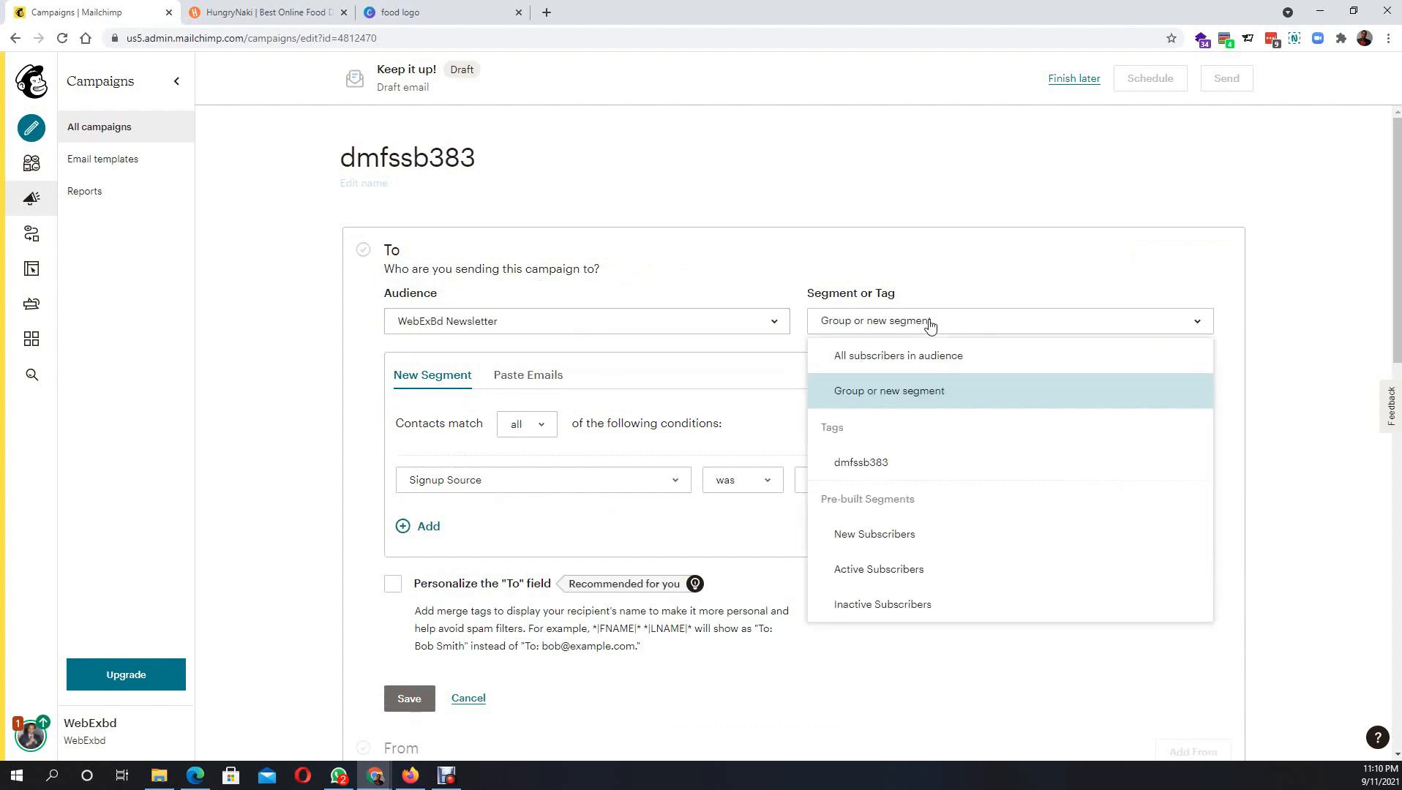
pyautogui.click(926, 322)
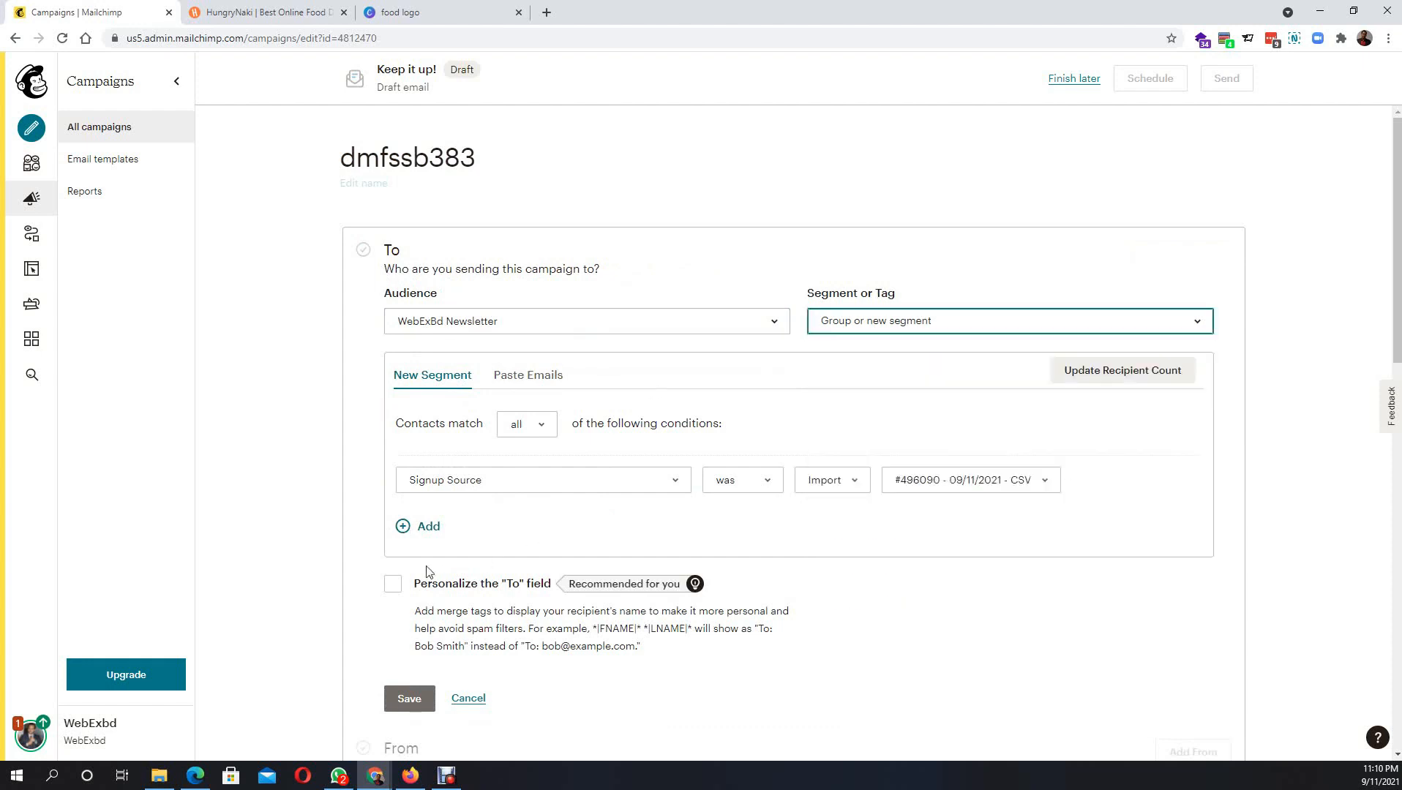
# - Personalize the To field with *|FNAME|* *|LNAME|* merge tags and save the recipients
pyautogui.click(391, 585)
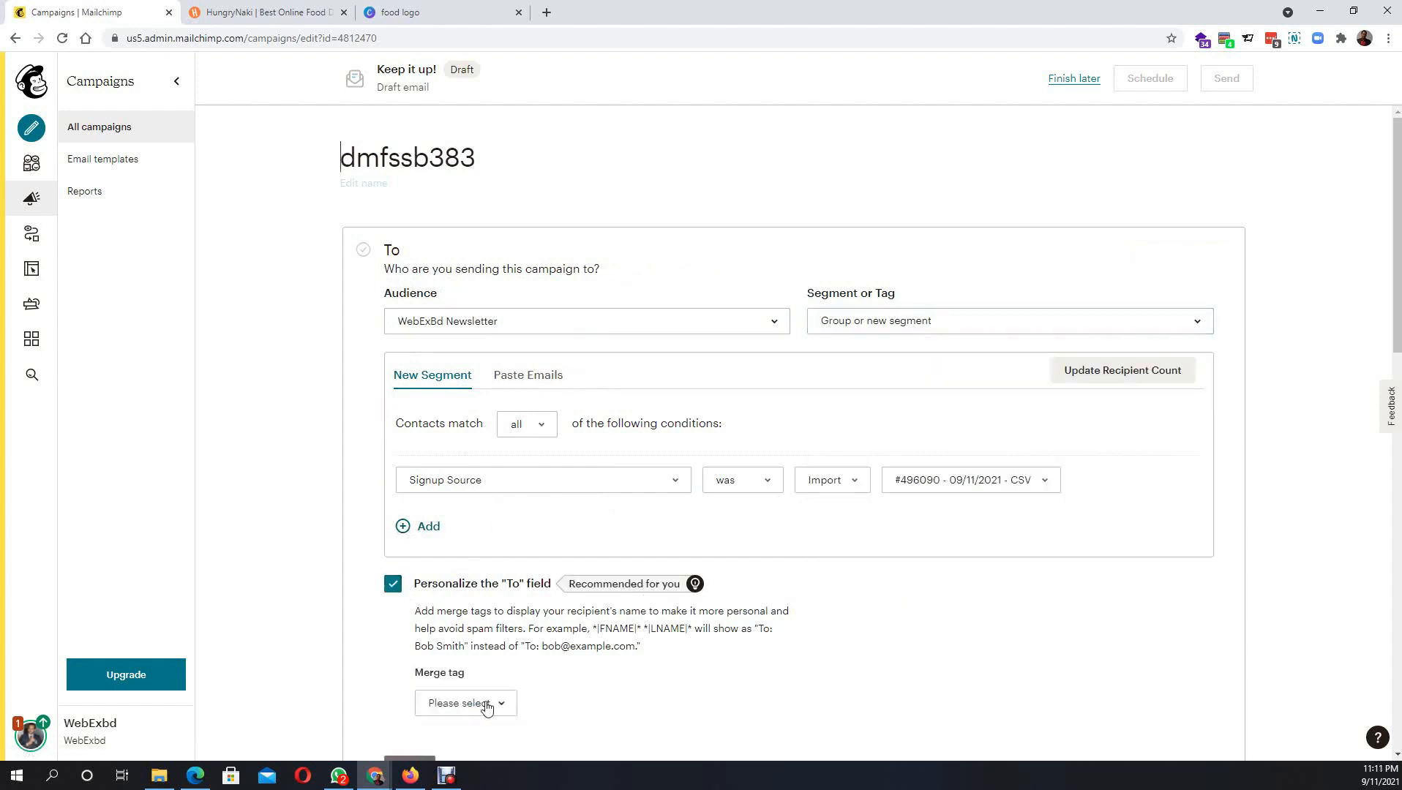
pyautogui.scroll(-3, 511, 704)
pyautogui.click(477, 488)
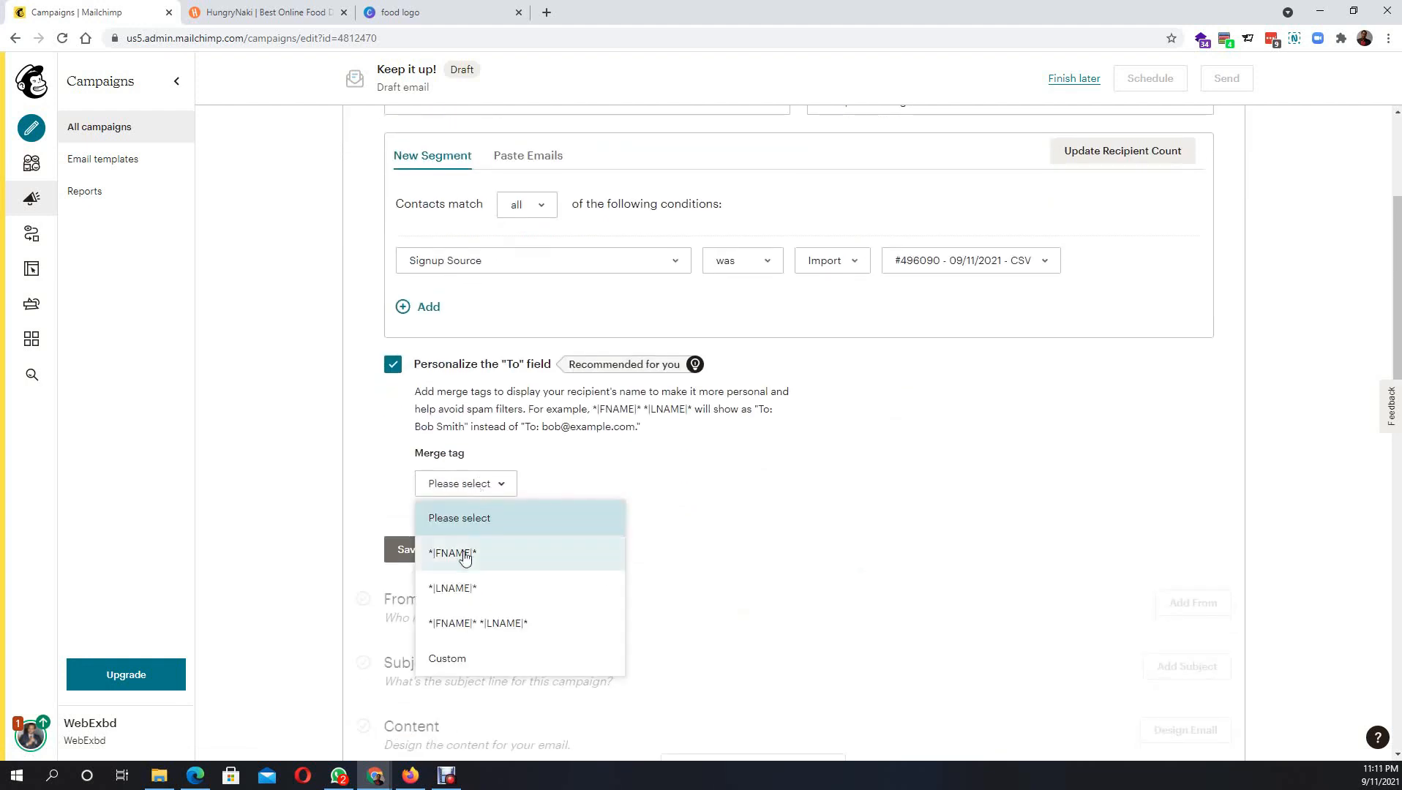
pyautogui.click(461, 624)
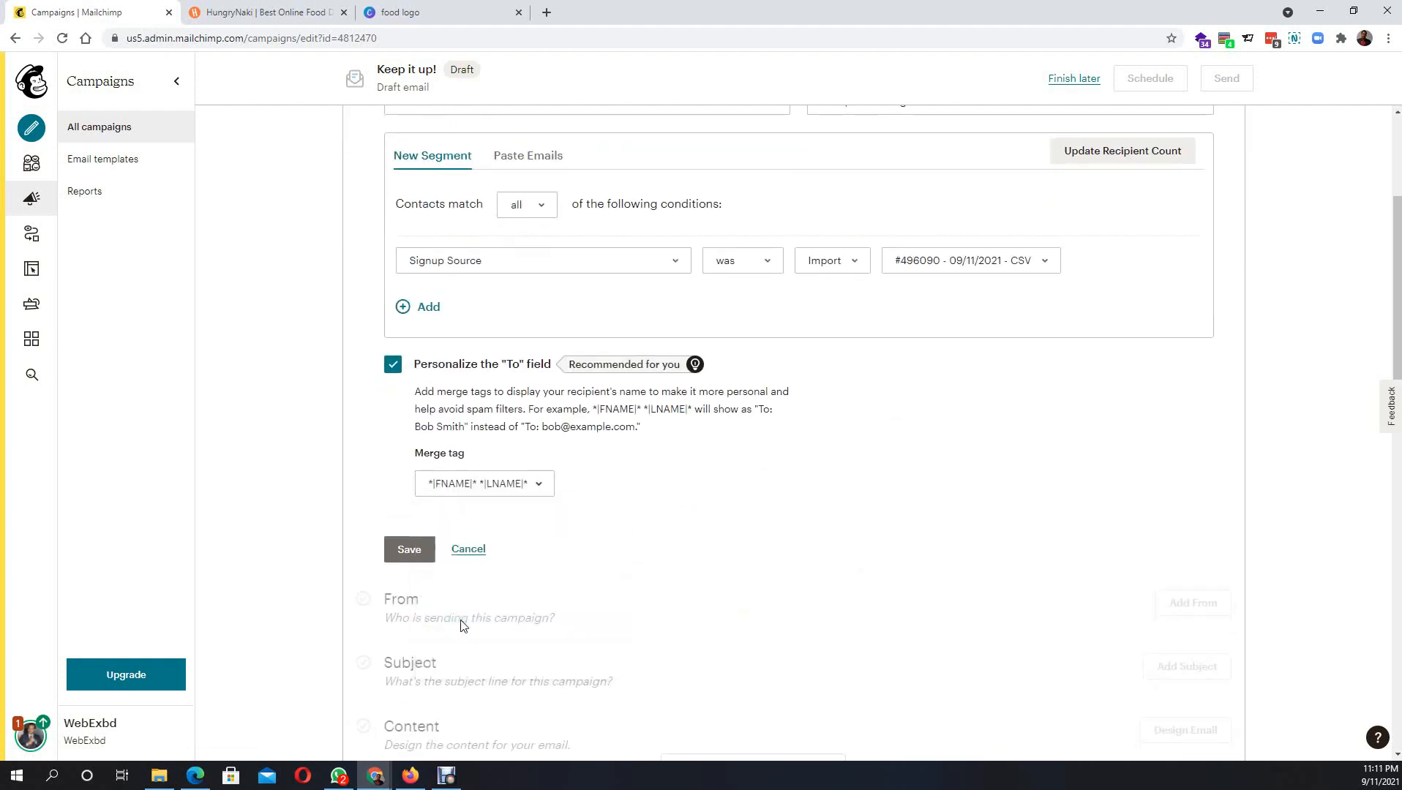
pyautogui.click(408, 549)
pyautogui.scroll(3, 681, 452)
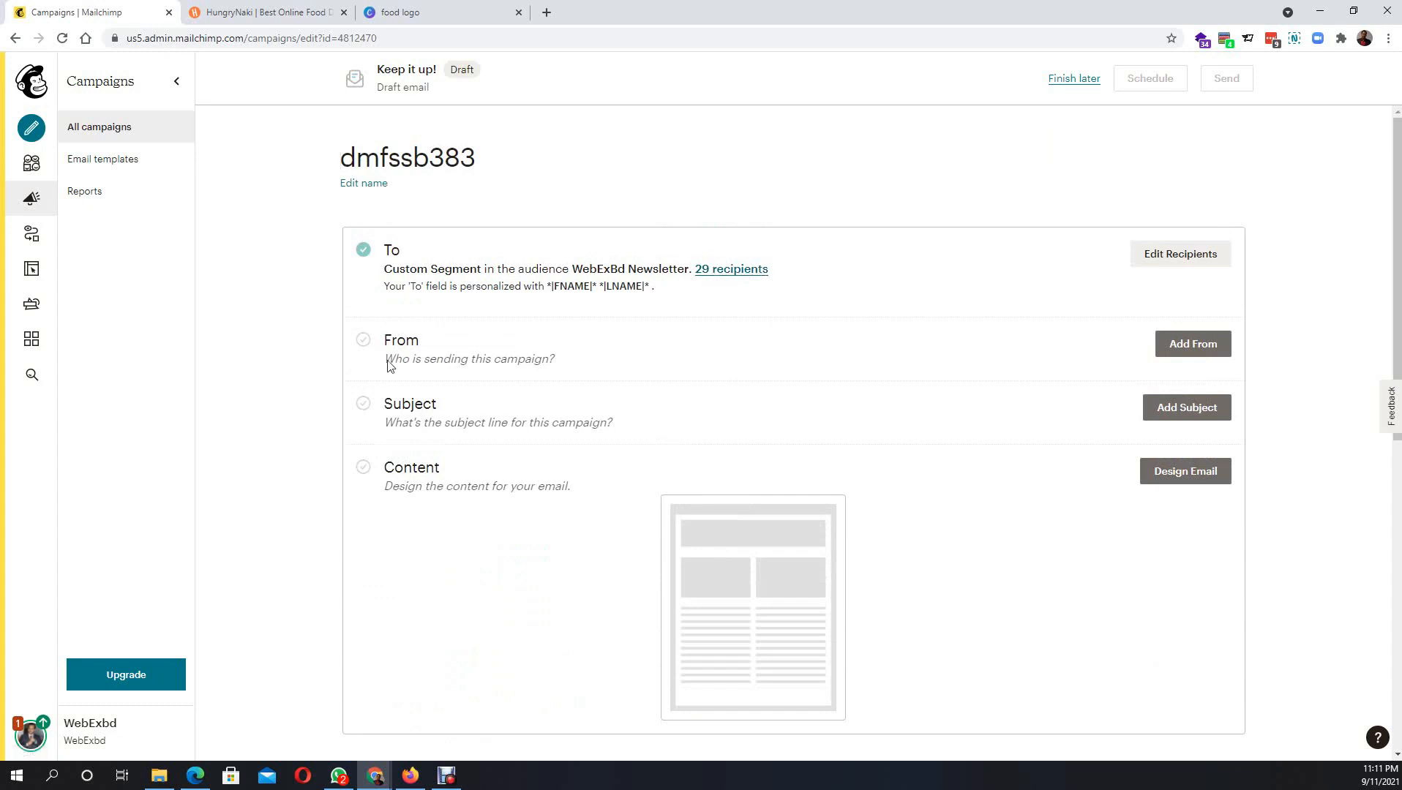
# - Enter 'Biriyani Bhai' as the campaign's sender name
pyautogui.click(1188, 355)
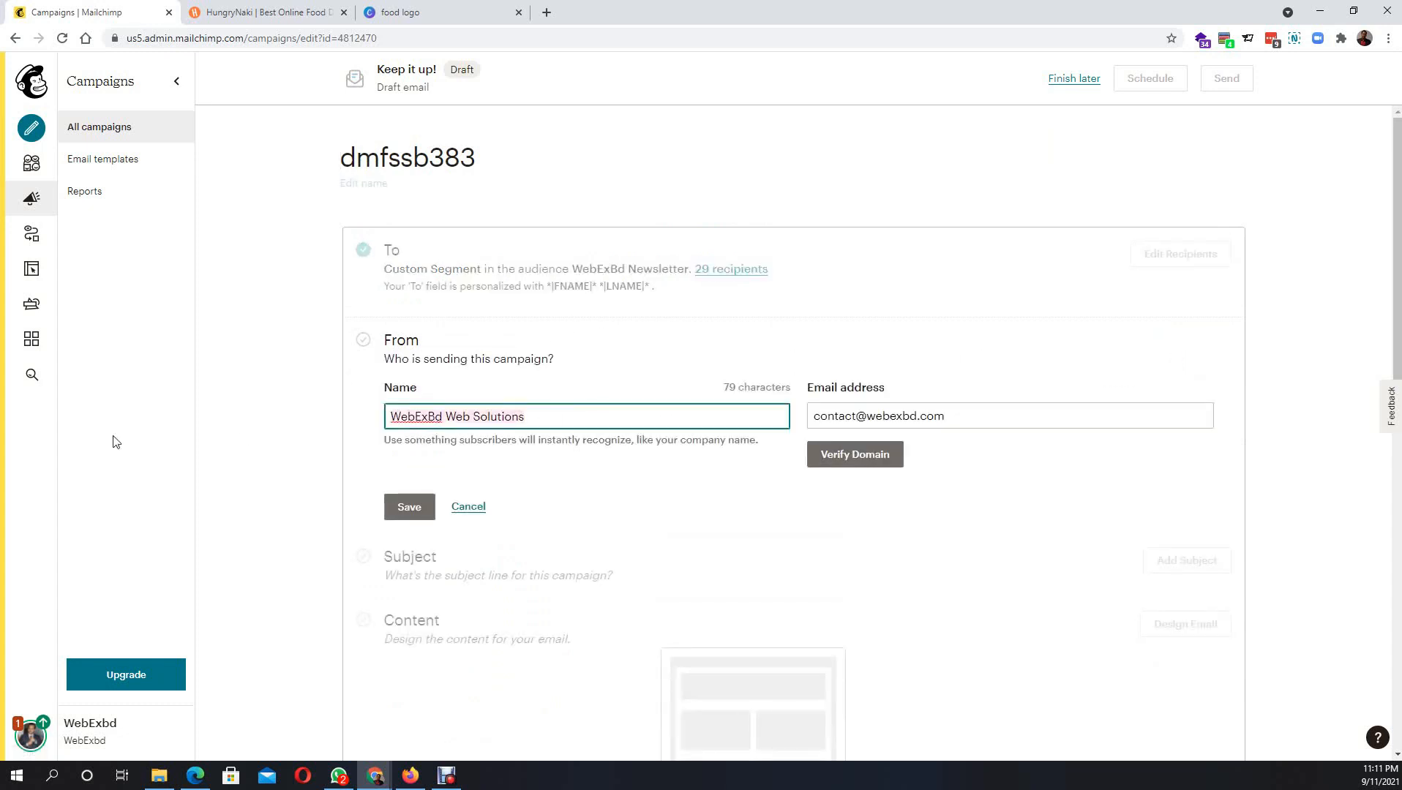
pyautogui.write('B')
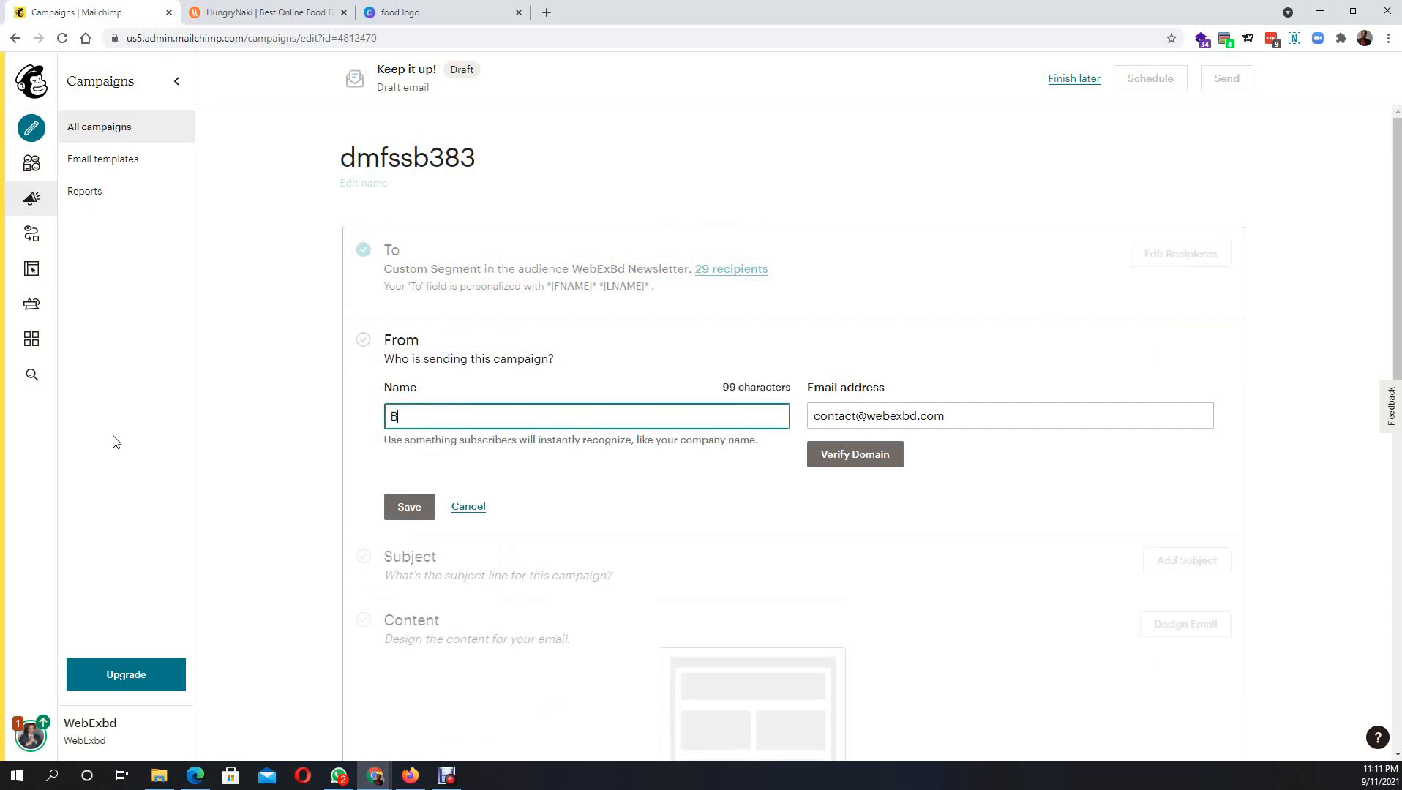
pyautogui.write('i')
pyautogui.press('BackSpace')
pyautogui.write('iriyani Bhai')
# - Replace the sender e-mail with the sender's Gmail address and save the From section
pyautogui.click(960, 419)
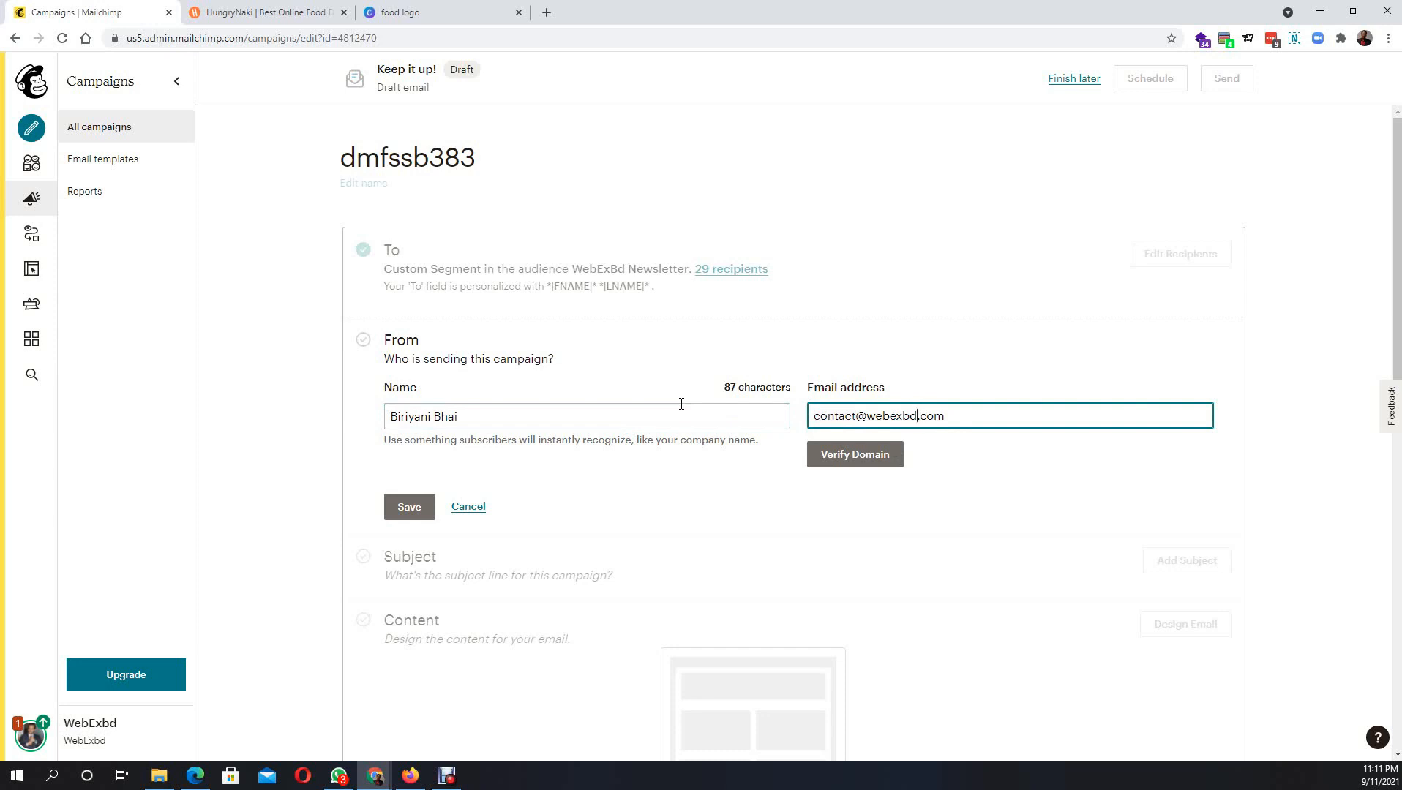
pyautogui.press('BackSpace')
pyautogui.press('BackSpace')
pyautogui.press('BackSpace')
pyautogui.press('BackSpace')
pyautogui.press('BackSpace')
pyautogui.press('BackSpace')
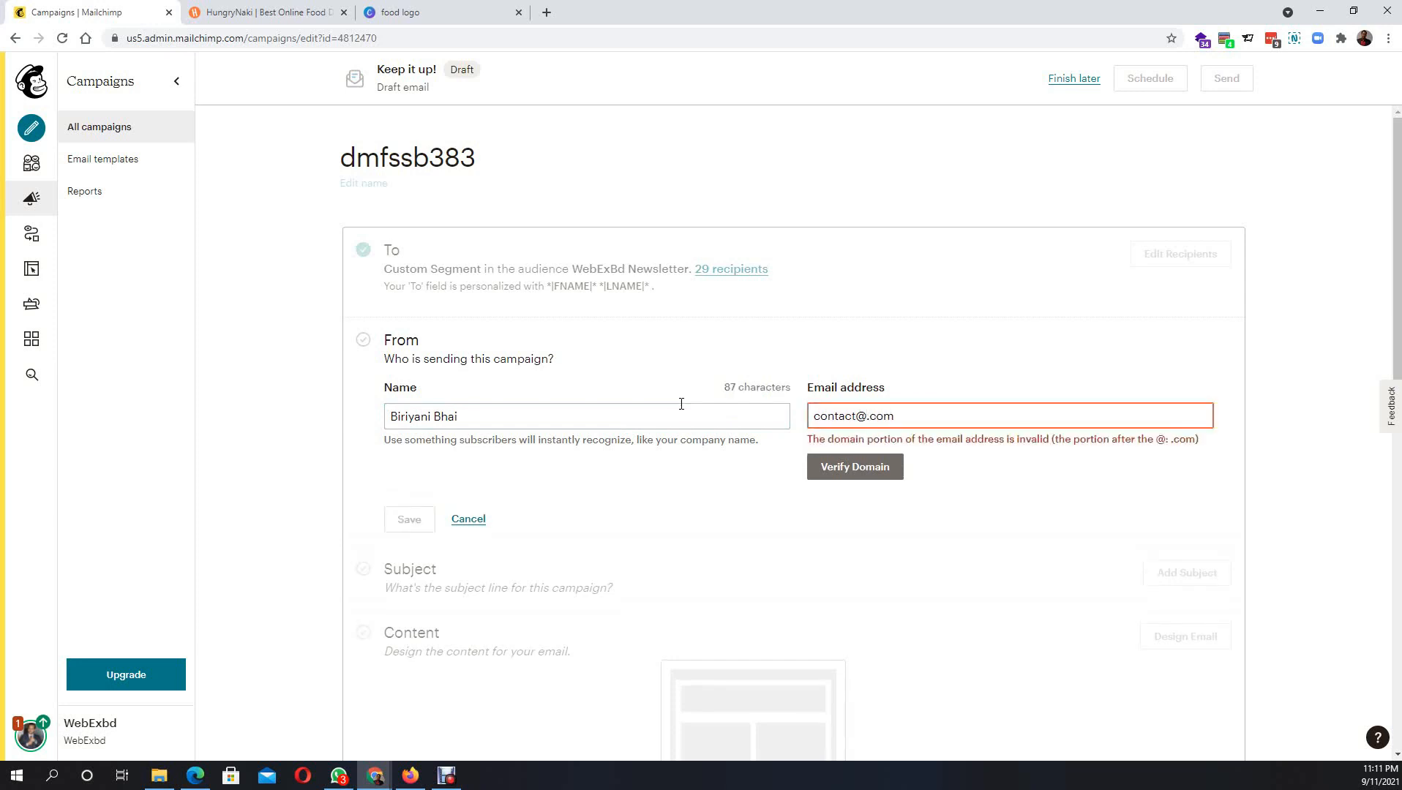
pyautogui.write('gmail')
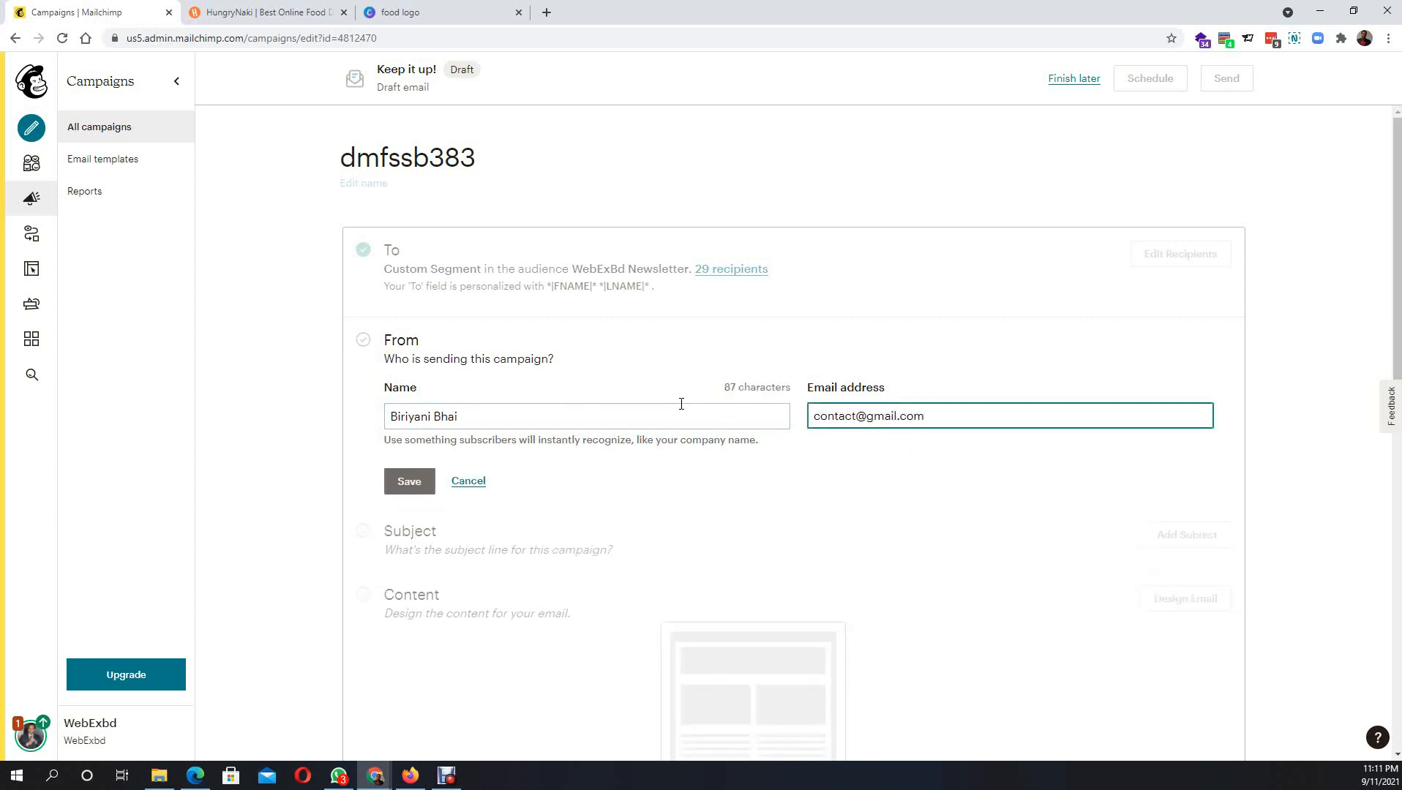
pyautogui.press('BackSpace')
pyautogui.press('BackSpace')
pyautogui.press('BackSpace')
pyautogui.press('BackSpace')
pyautogui.press('BackSpace')
pyautogui.press('BackSpace')
pyautogui.press('BackSpace')
pyautogui.click(408, 483)
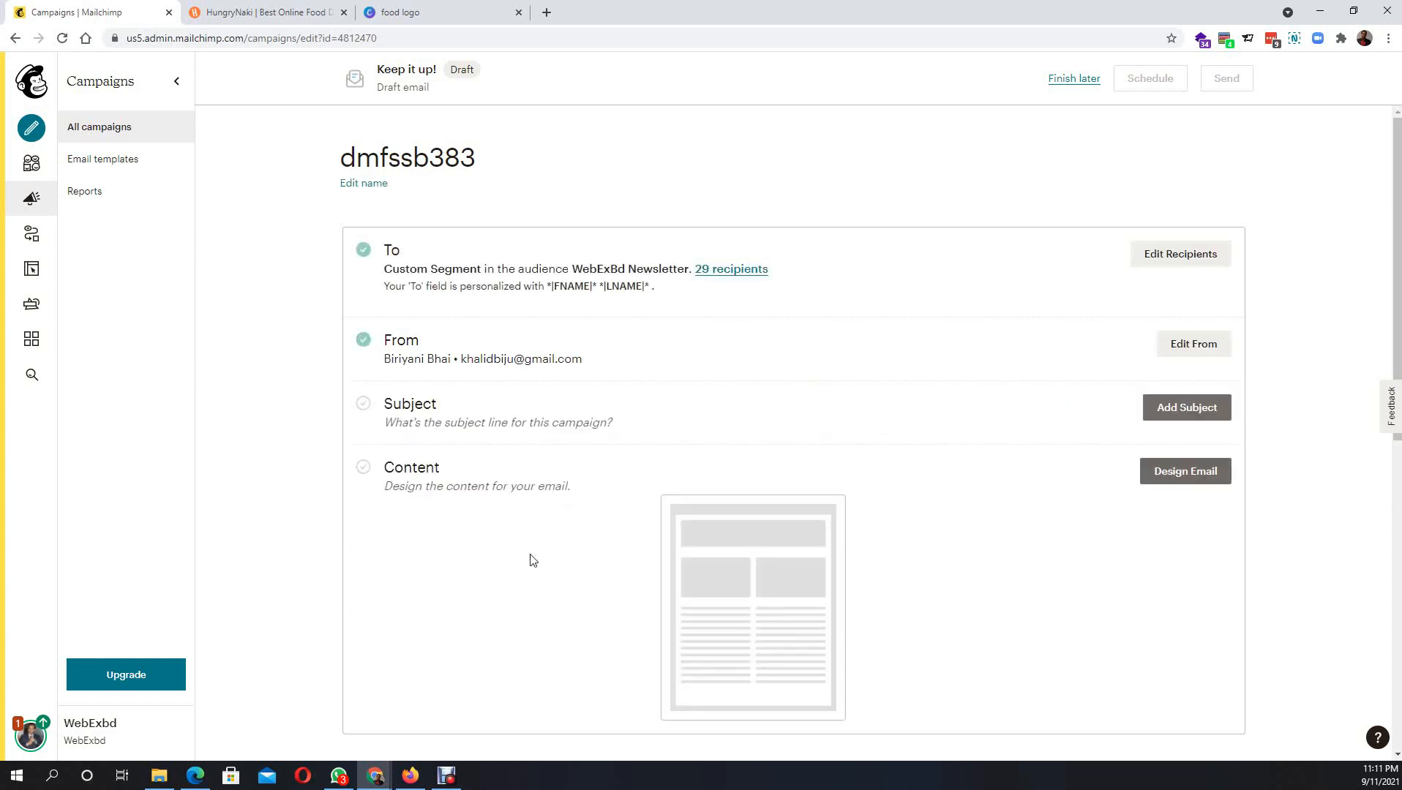
# - Open the Subject editor, correct 'pressense' to 'presence', then delete the old subject line entirely
pyautogui.click(1168, 414)
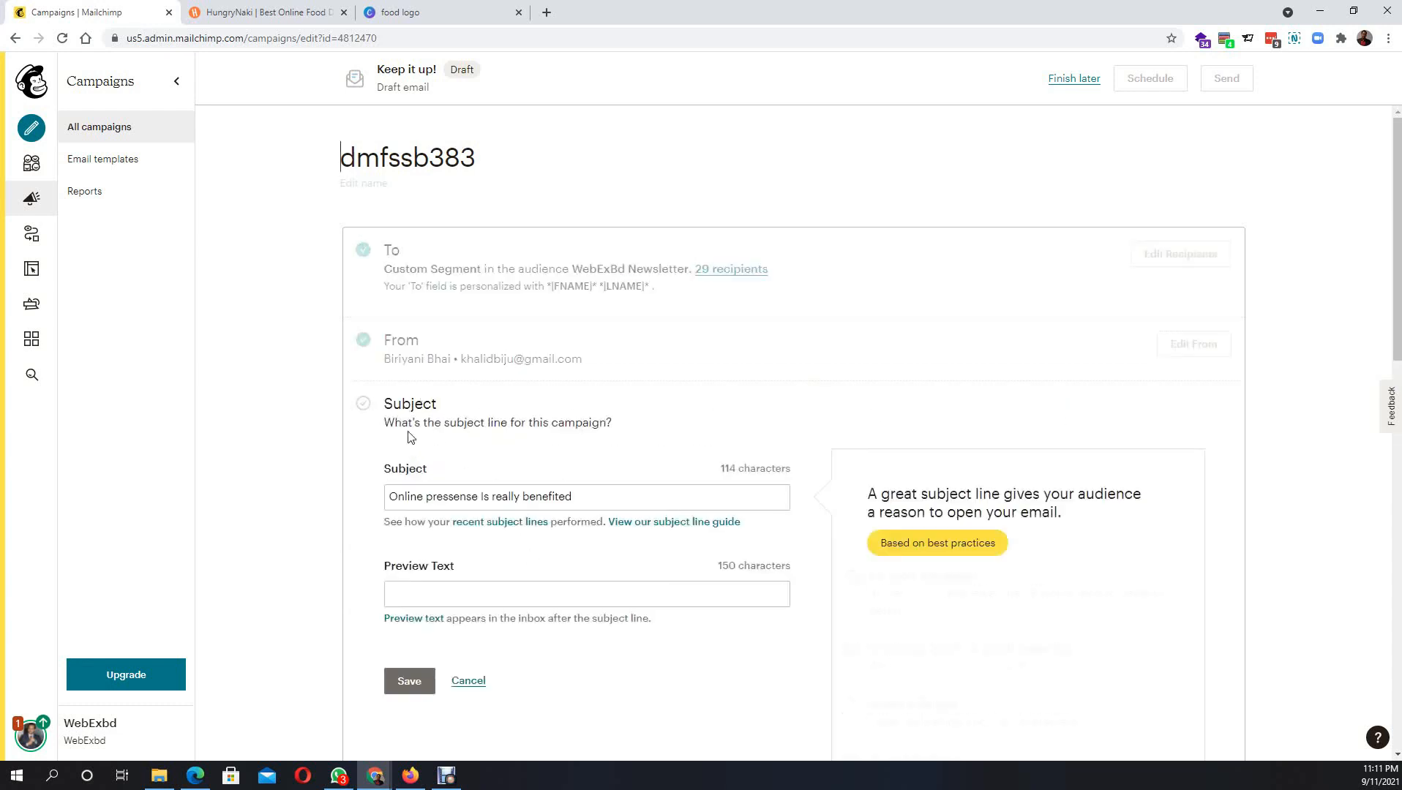
pyautogui.click(587, 504)
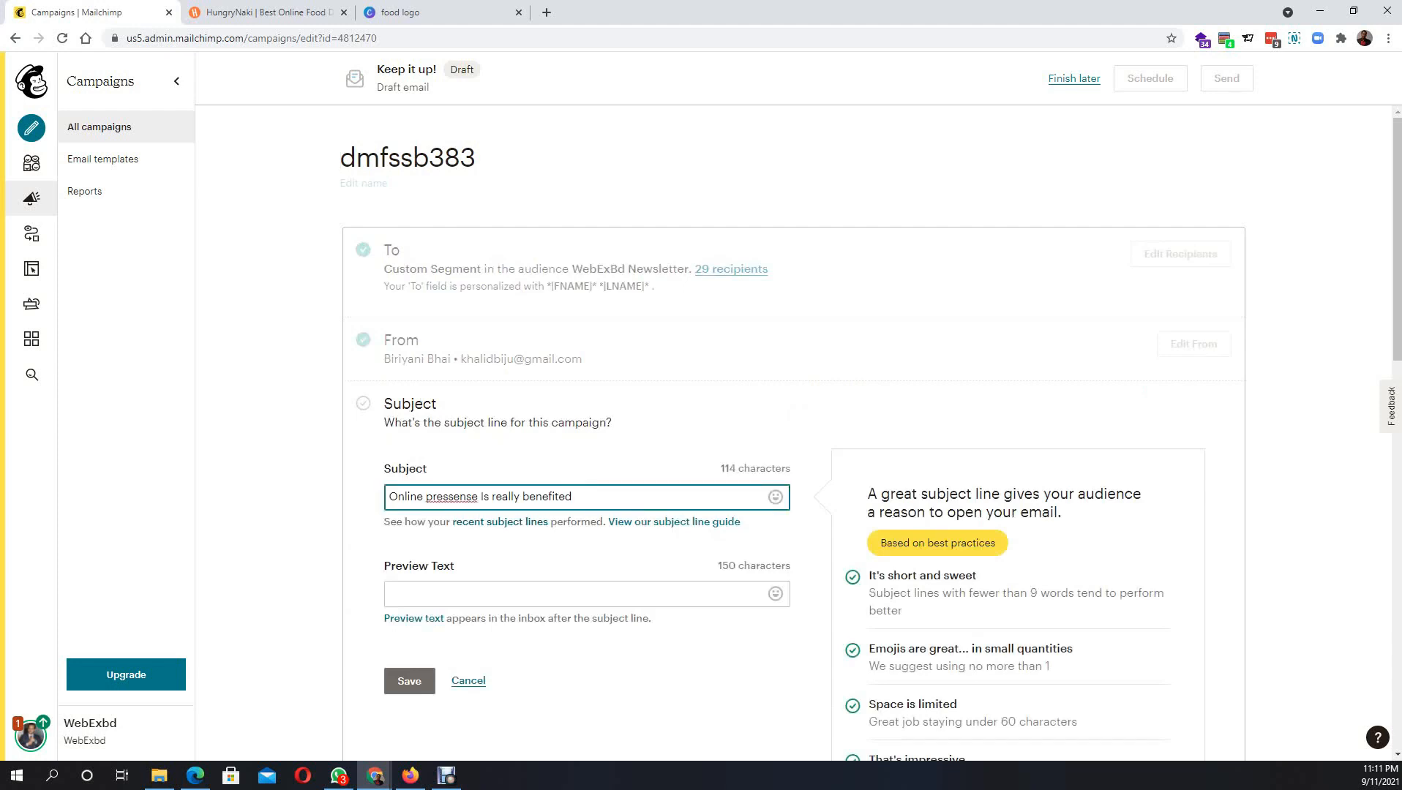
pyautogui.hotkey('alt', 'Tab')
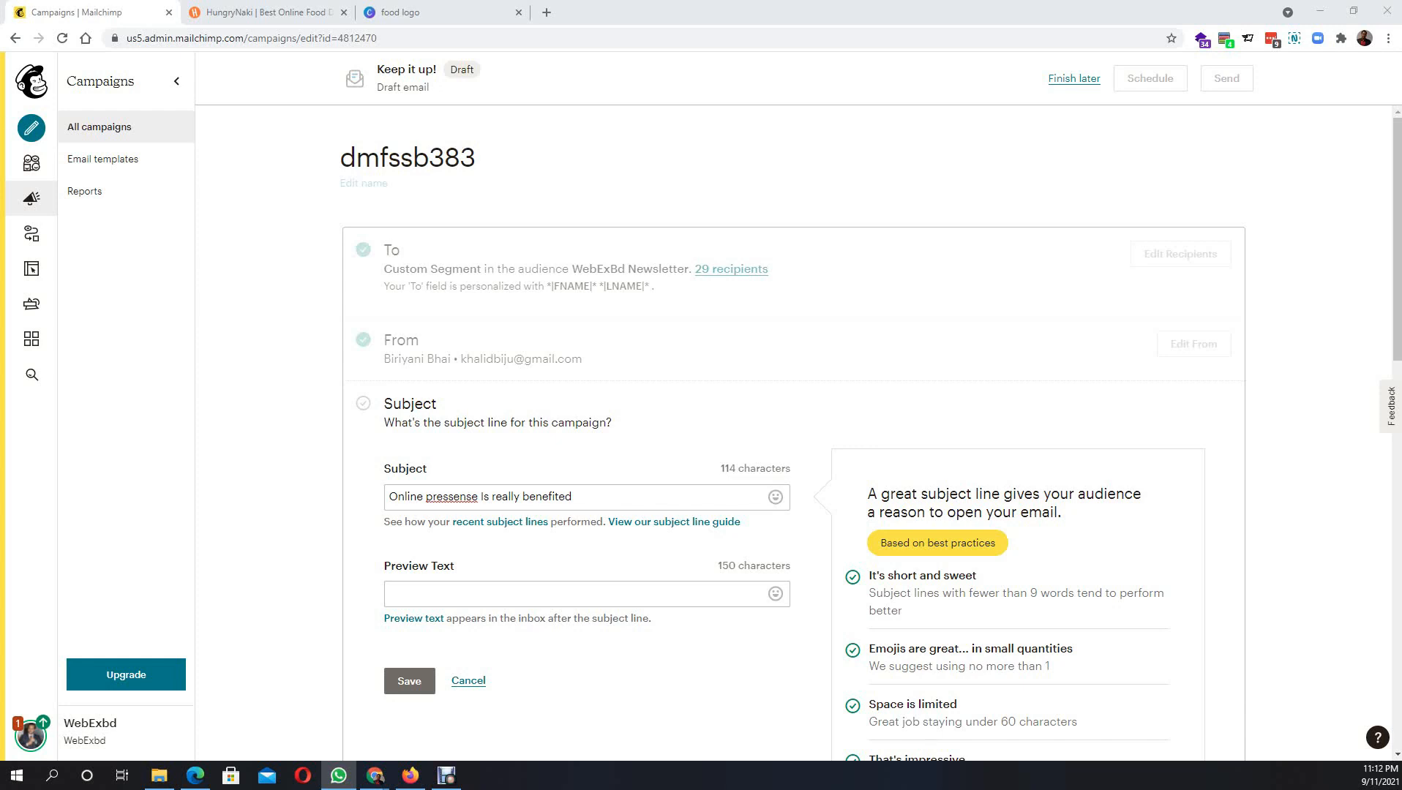
pyautogui.hotkey('alt', 'Tab')
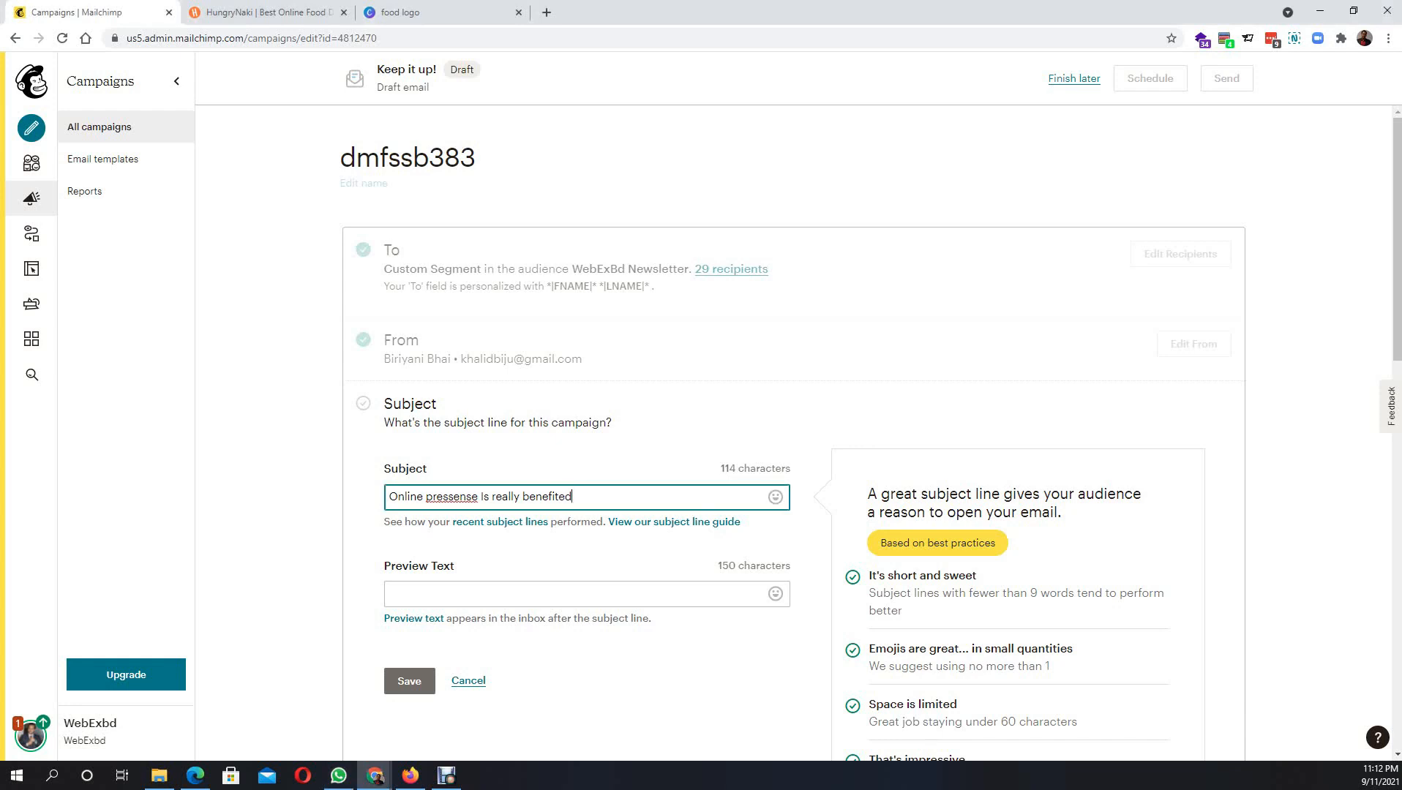
pyautogui.rightClick(451, 492)
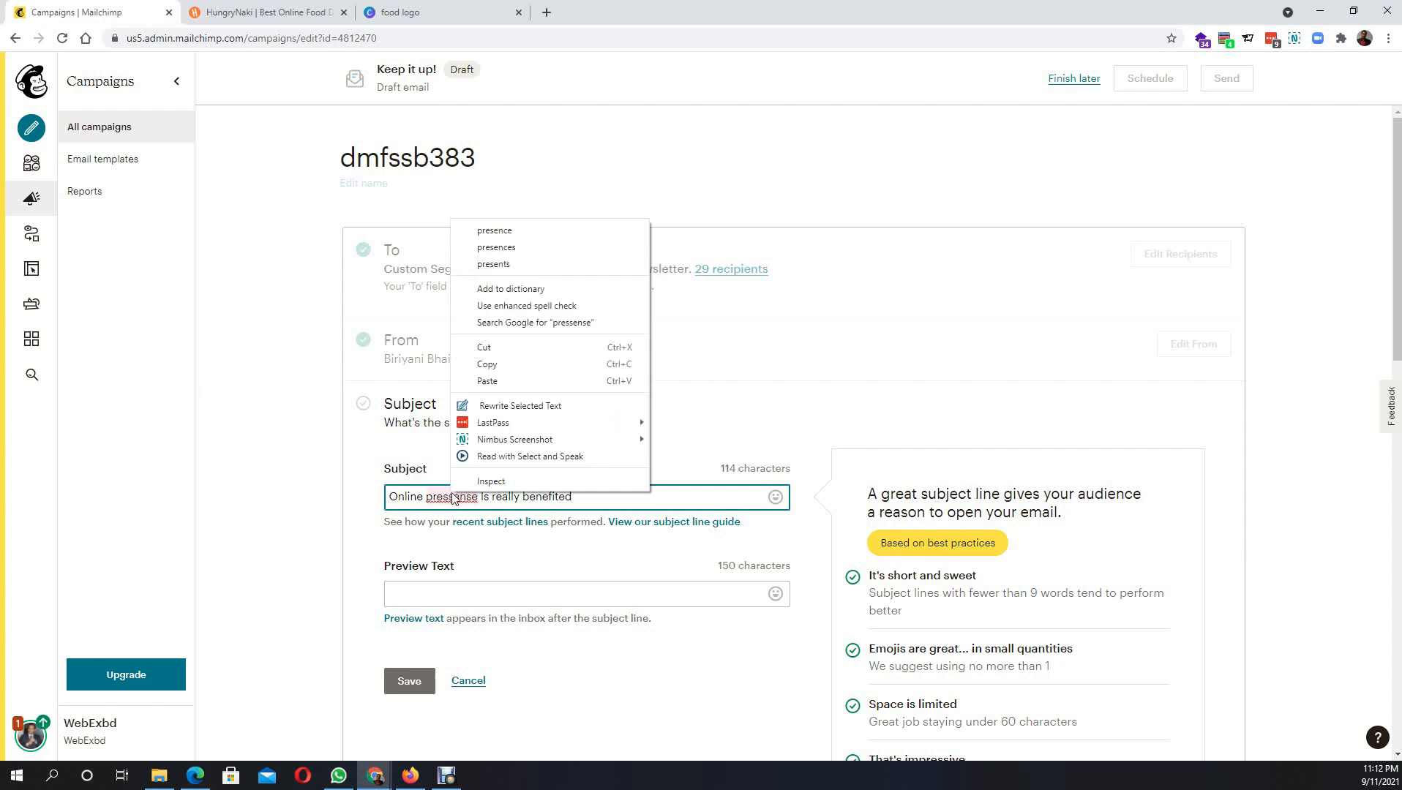
pyautogui.click(476, 247)
pyautogui.click(333, 487)
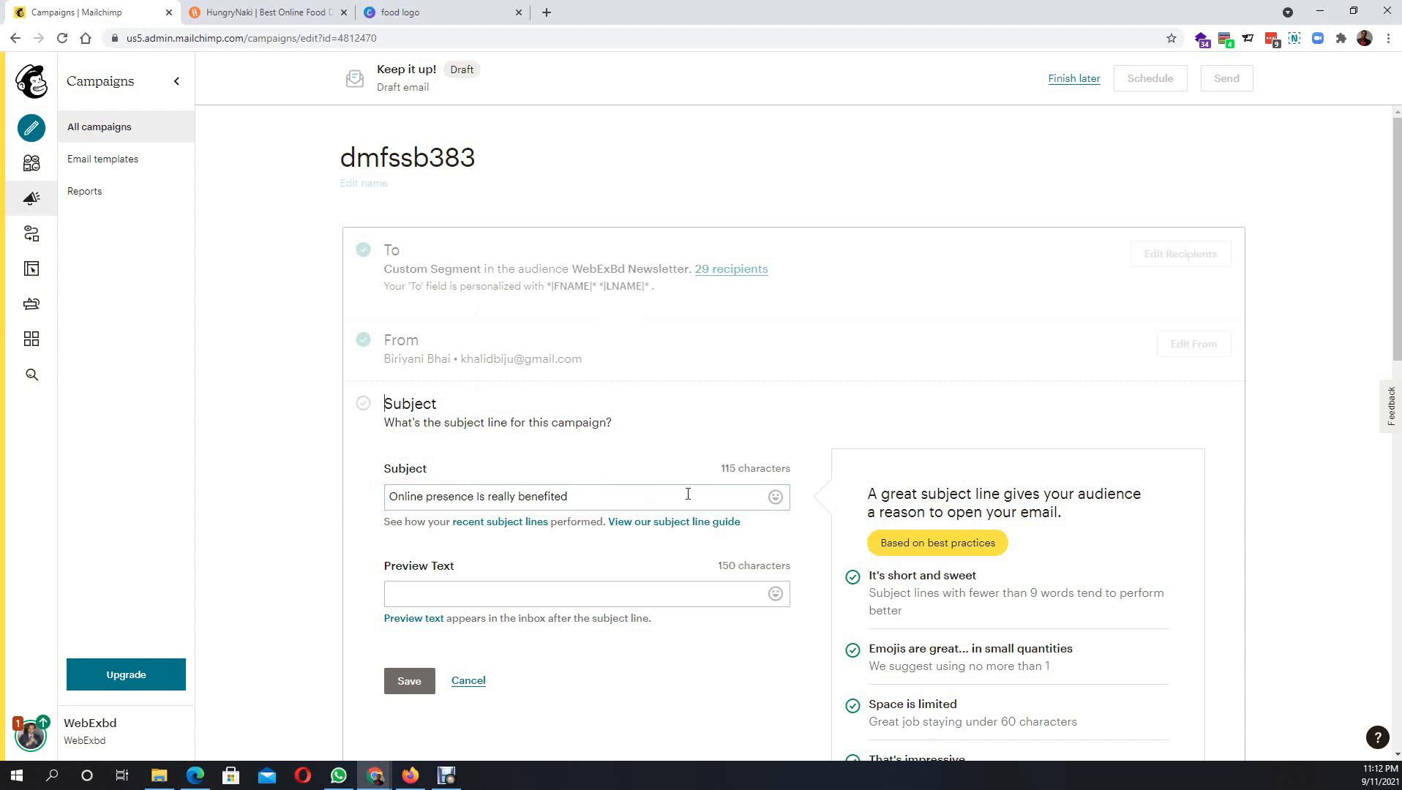
pyautogui.moveTo(687, 495); pyautogui.dragTo(350, 505)
pyautogui.press('BackSpace')
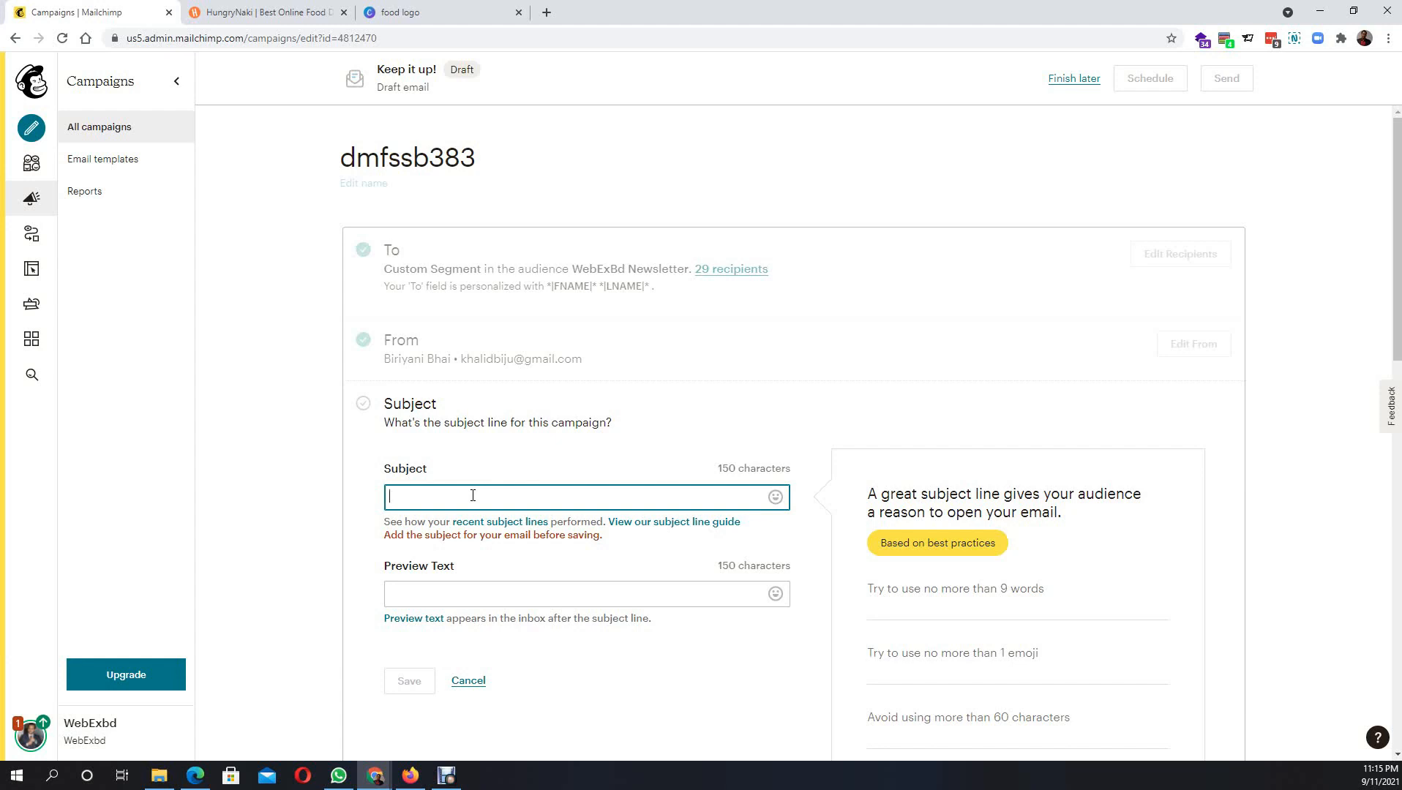
pyautogui.write('ac te')
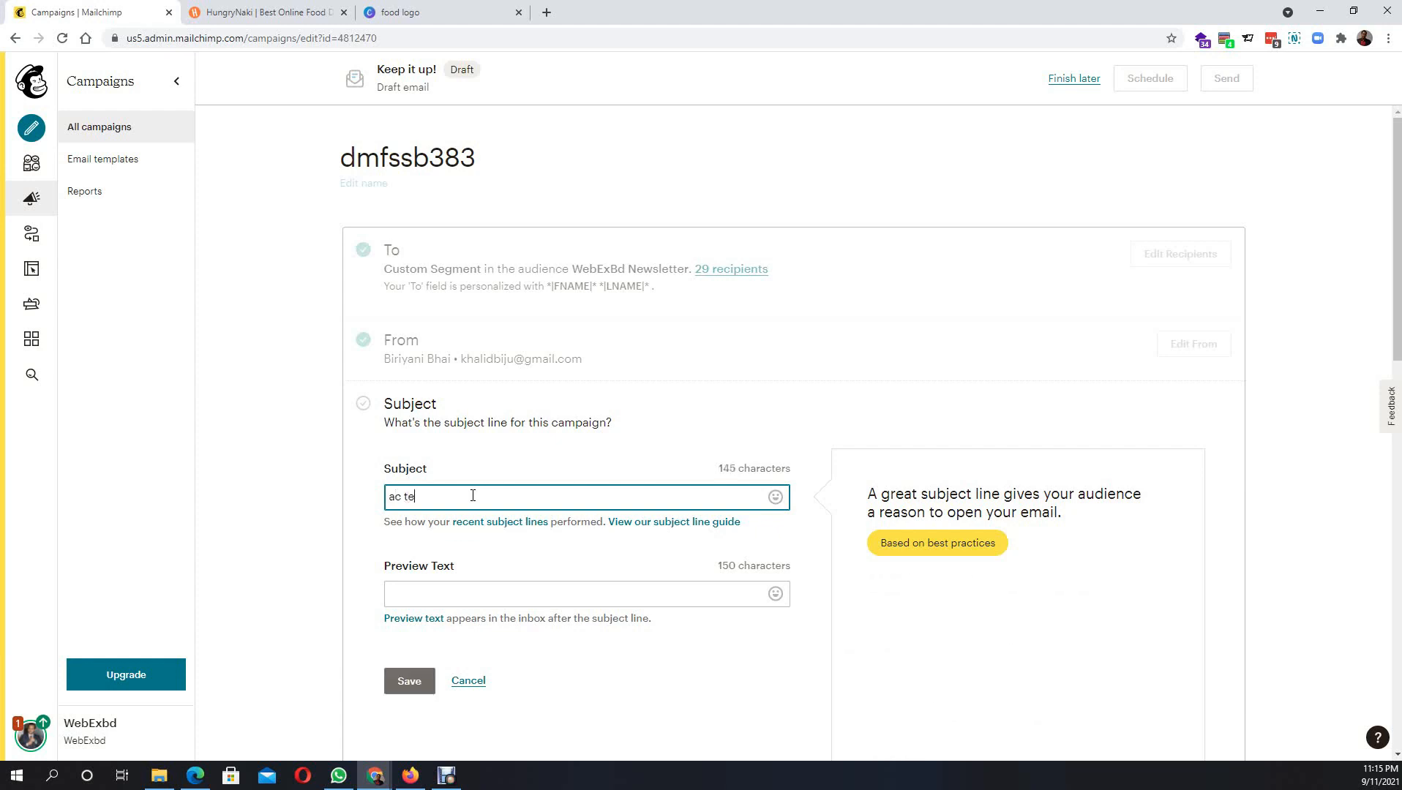
pyautogui.press('BackSpace')
pyautogui.press('BackSpace')
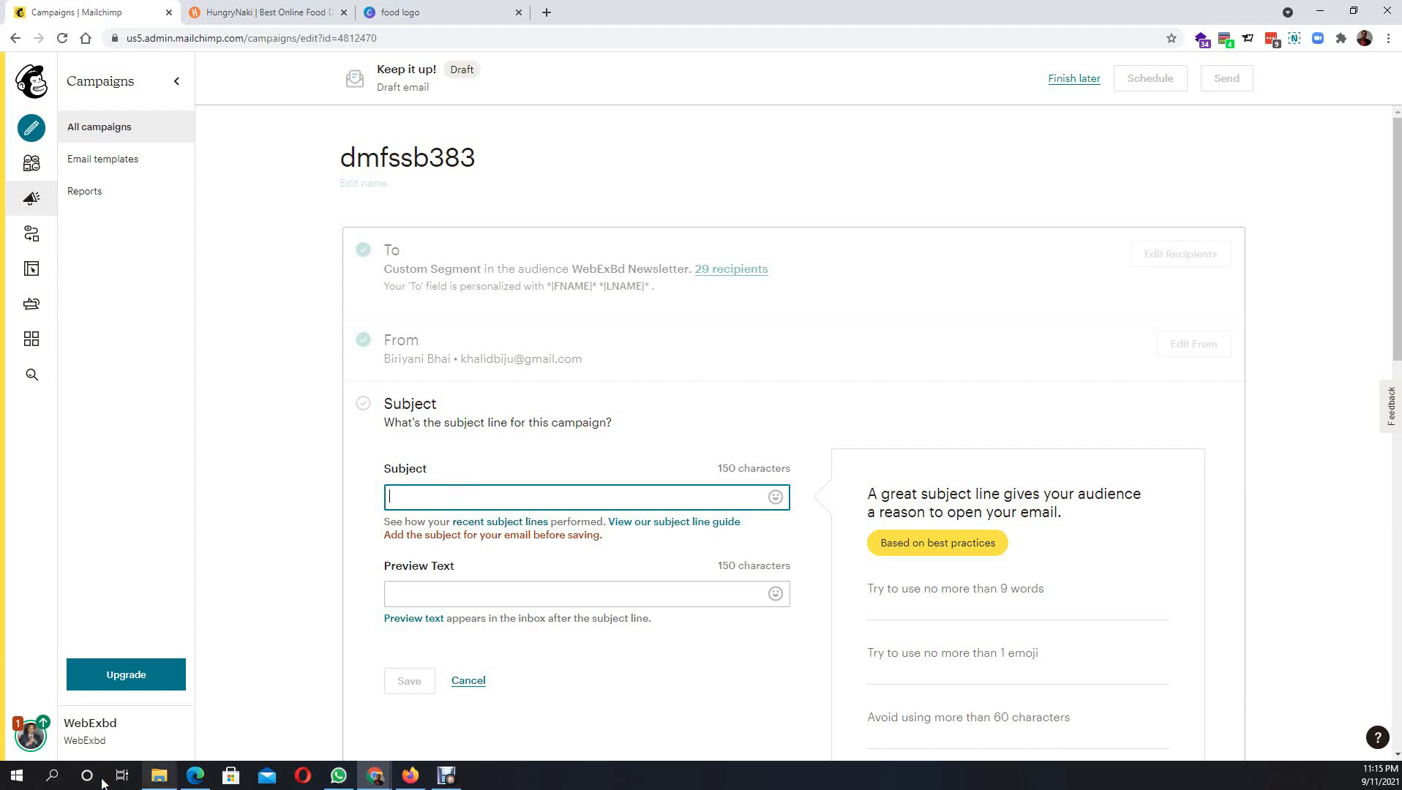
pyautogui.click(54, 780)
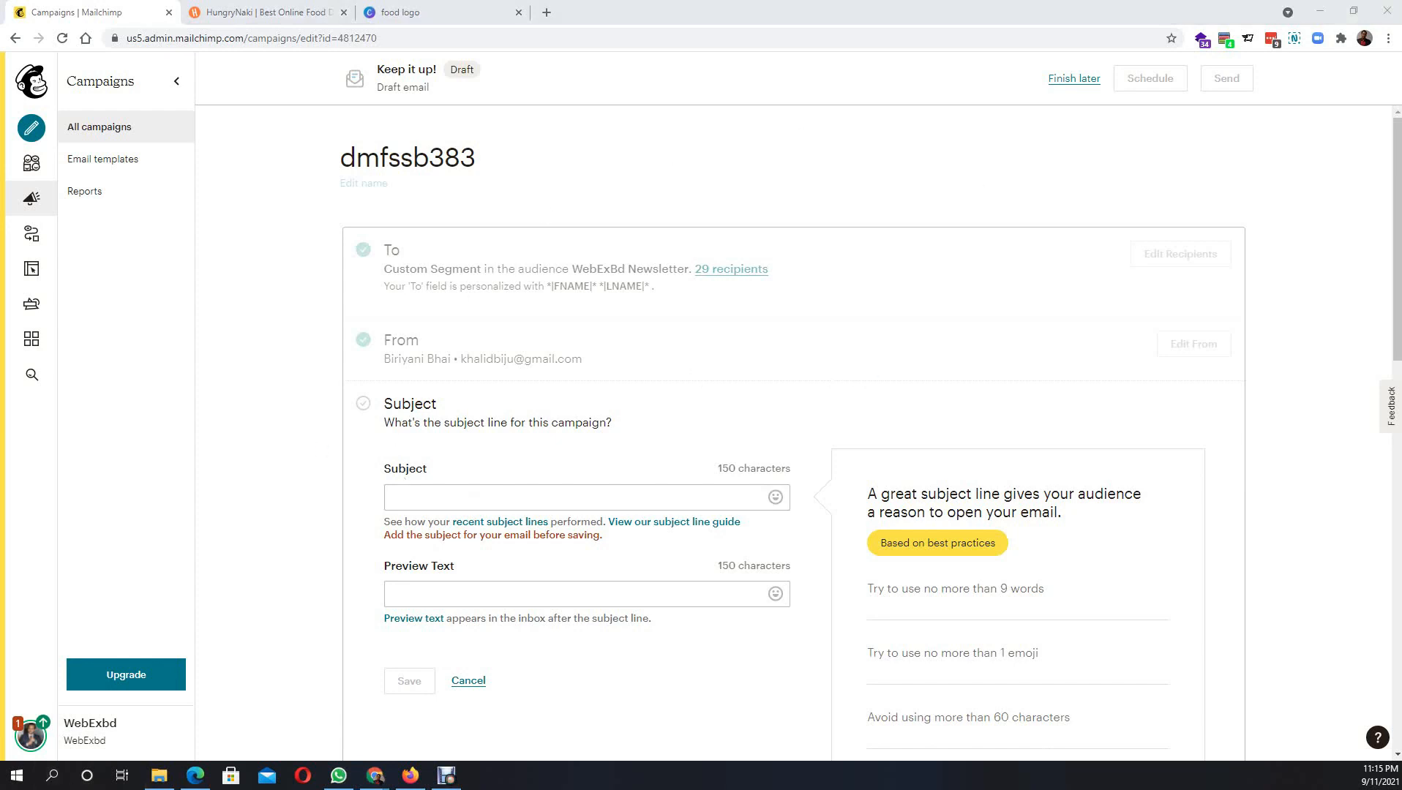
pyautogui.click(403, 498)
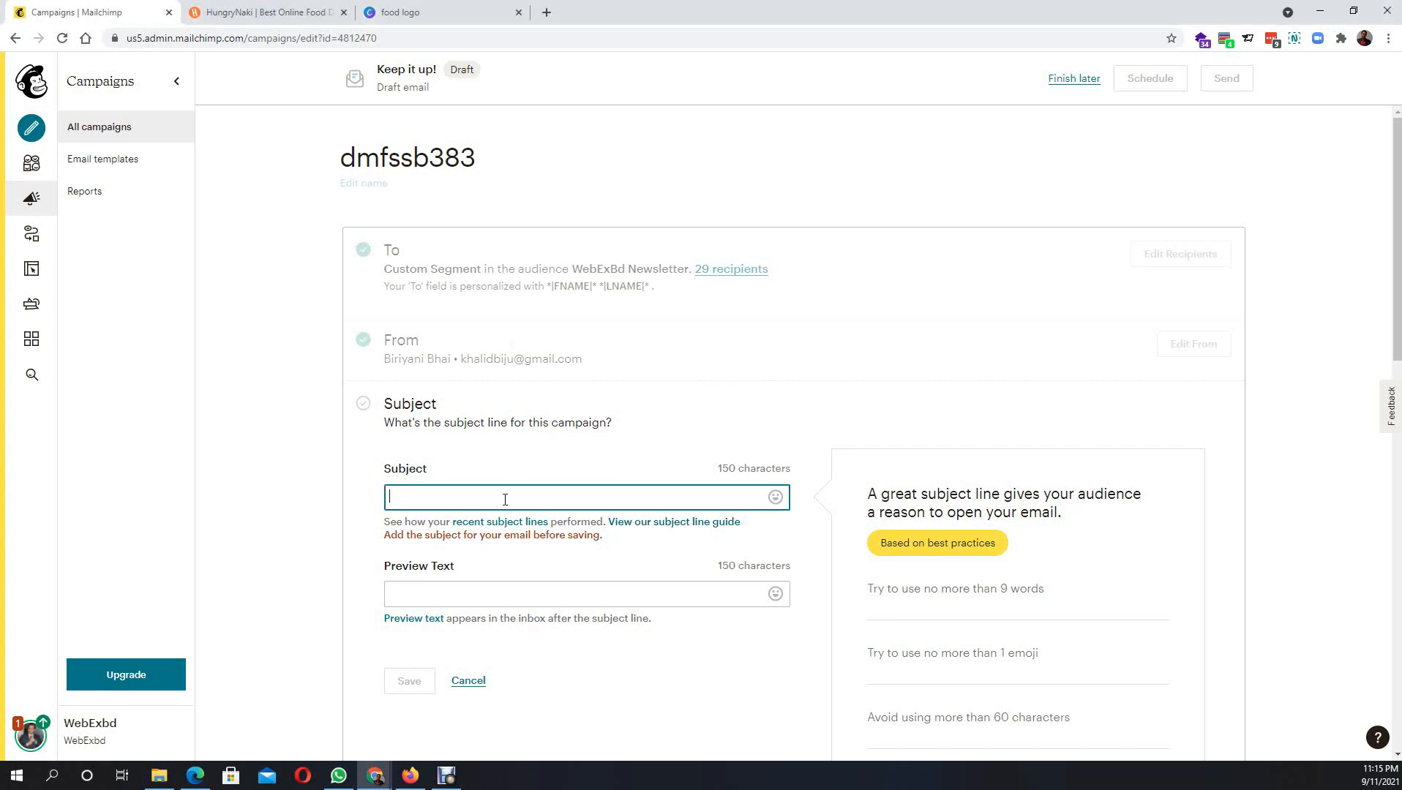
# - Type the Bengali subject body 'এসি তে বসে ঢাকাইয়া গরম খেতে চান', fixing typos along the way
pyautogui.write('আচ তে ')
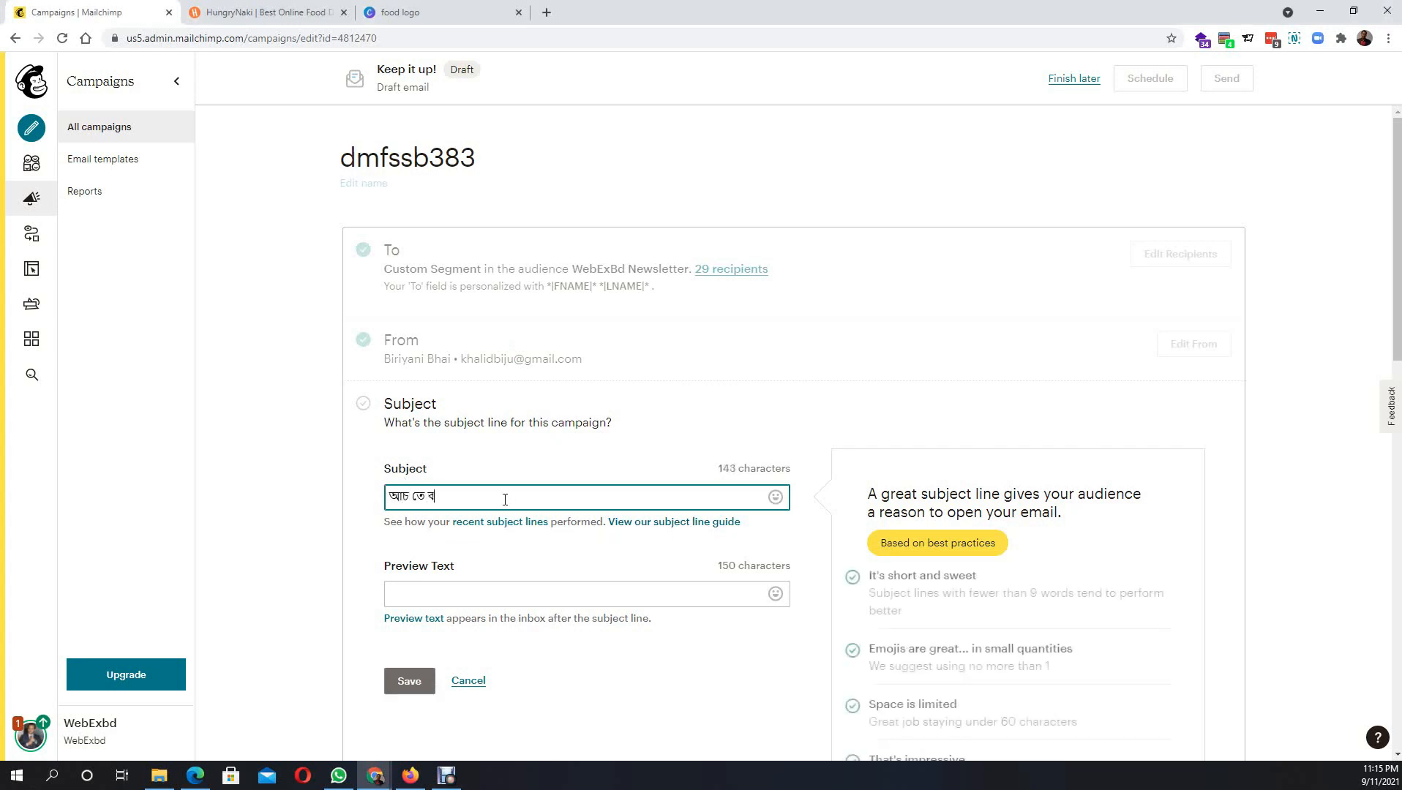
pyautogui.write('বসে থাকিয়া ')
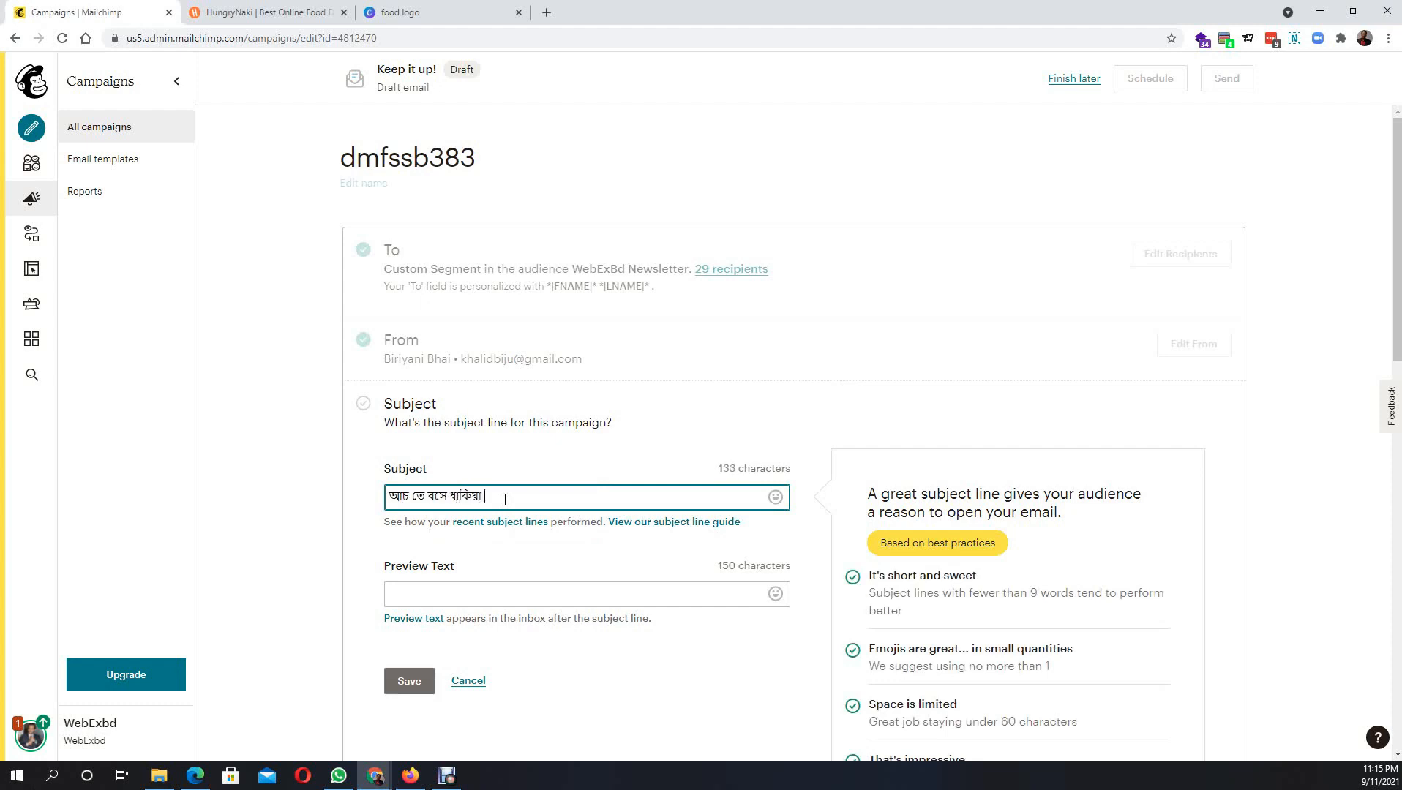
pyautogui.write('গরম')
pyautogui.press('BackSpace')
pyautogui.press('BackSpace')
pyautogui.press('BackSpace')
pyautogui.press('BackSpace')
pyautogui.press('BackSpace')
pyautogui.press('BackSpace')
pyautogui.press('BackSpace')
pyautogui.press('BackSpace')
pyautogui.press('BackSpace')
pyautogui.press('BackSpace')
pyautogui.press('BackSpace')
pyautogui.press('BackSpace')
pyautogui.press('BackSpace')
pyautogui.press('BackSpace')
pyautogui.press('BackSpace')
pyautogui.press('BackSpace')
pyautogui.press('BackSpace')
pyautogui.press('BackSpace')
pyautogui.press('BackSpace')
pyautogui.press('BackSpace')
pyautogui.write('আ')
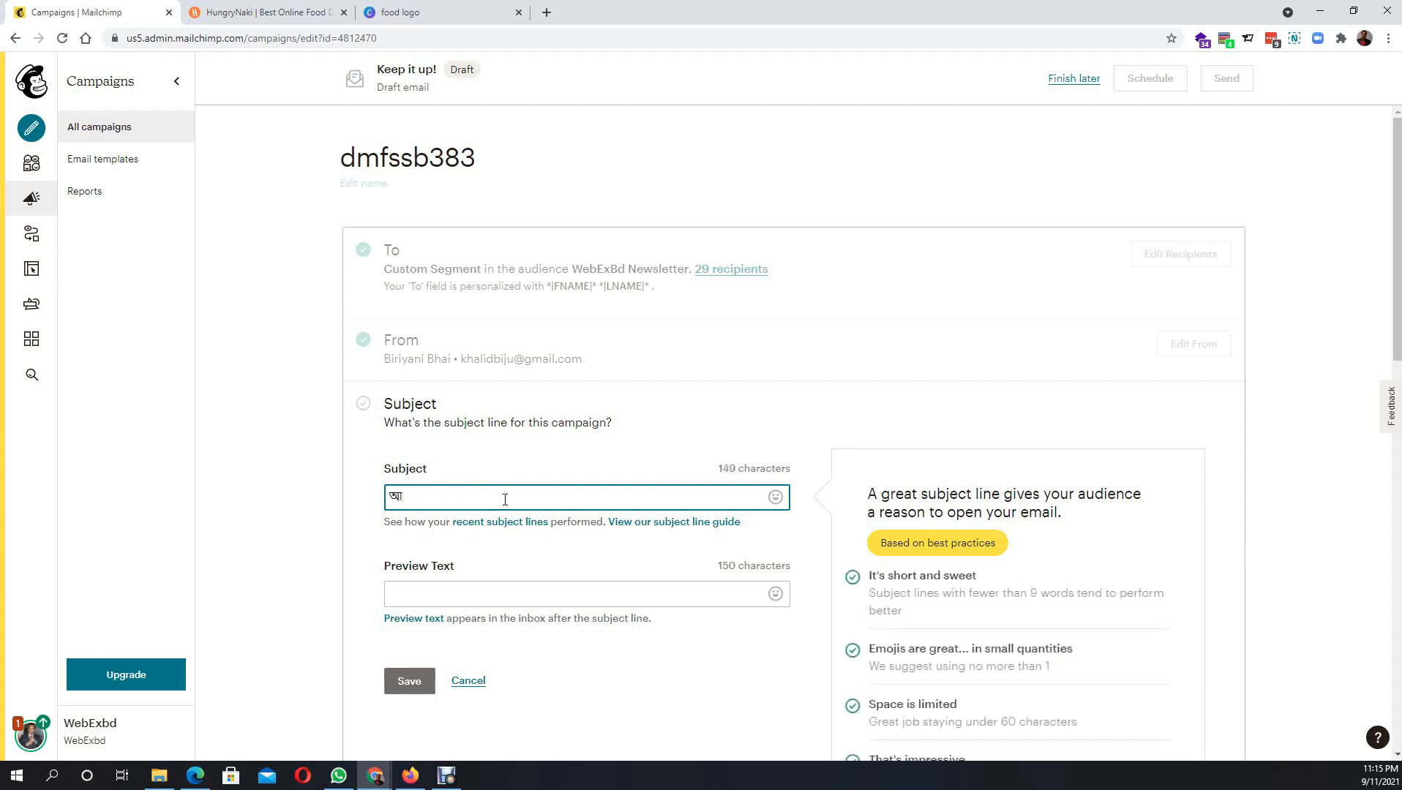
pyautogui.write('মি')
pyautogui.press('BackSpace')
pyautogui.press('BackSpace')
pyautogui.press('BackSpace')
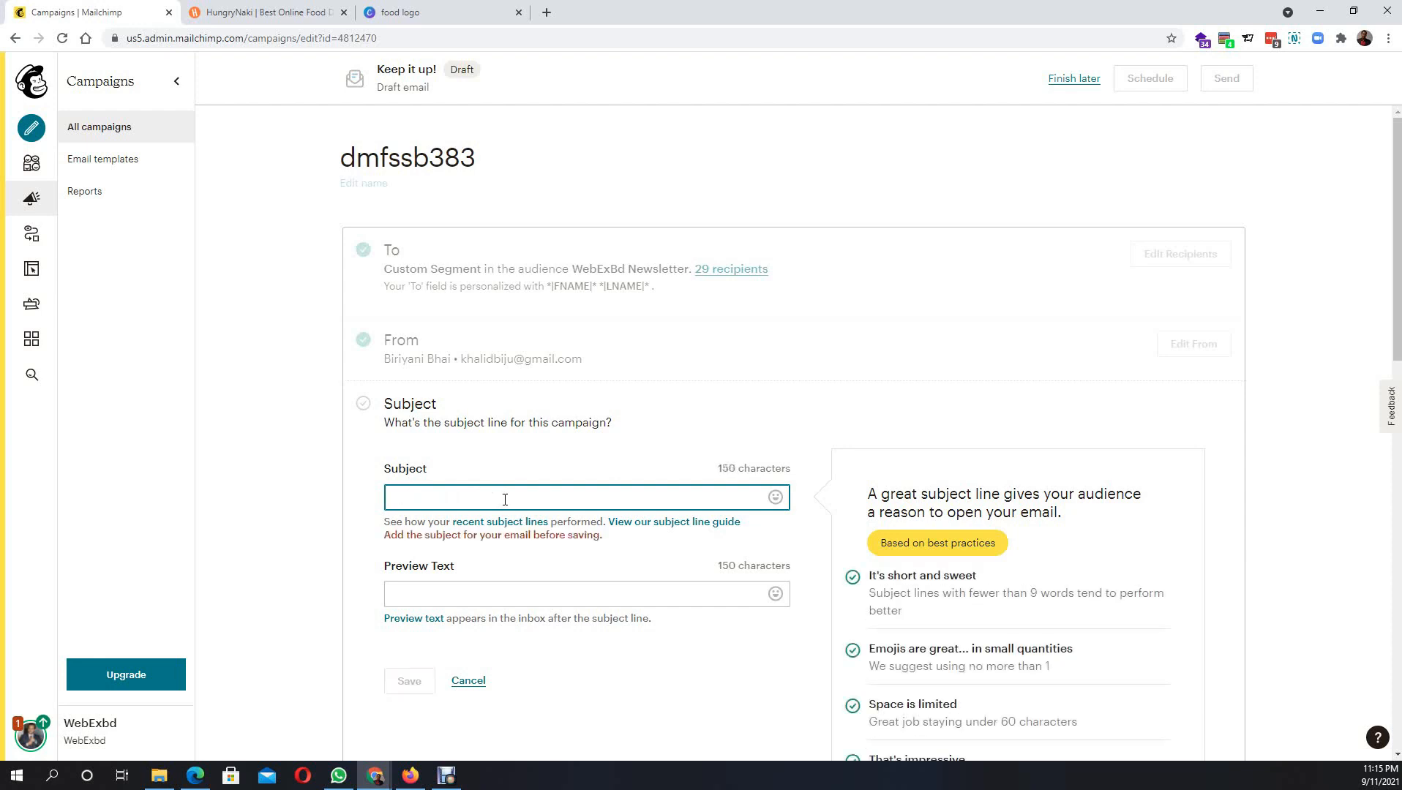
pyautogui.write('এসি')
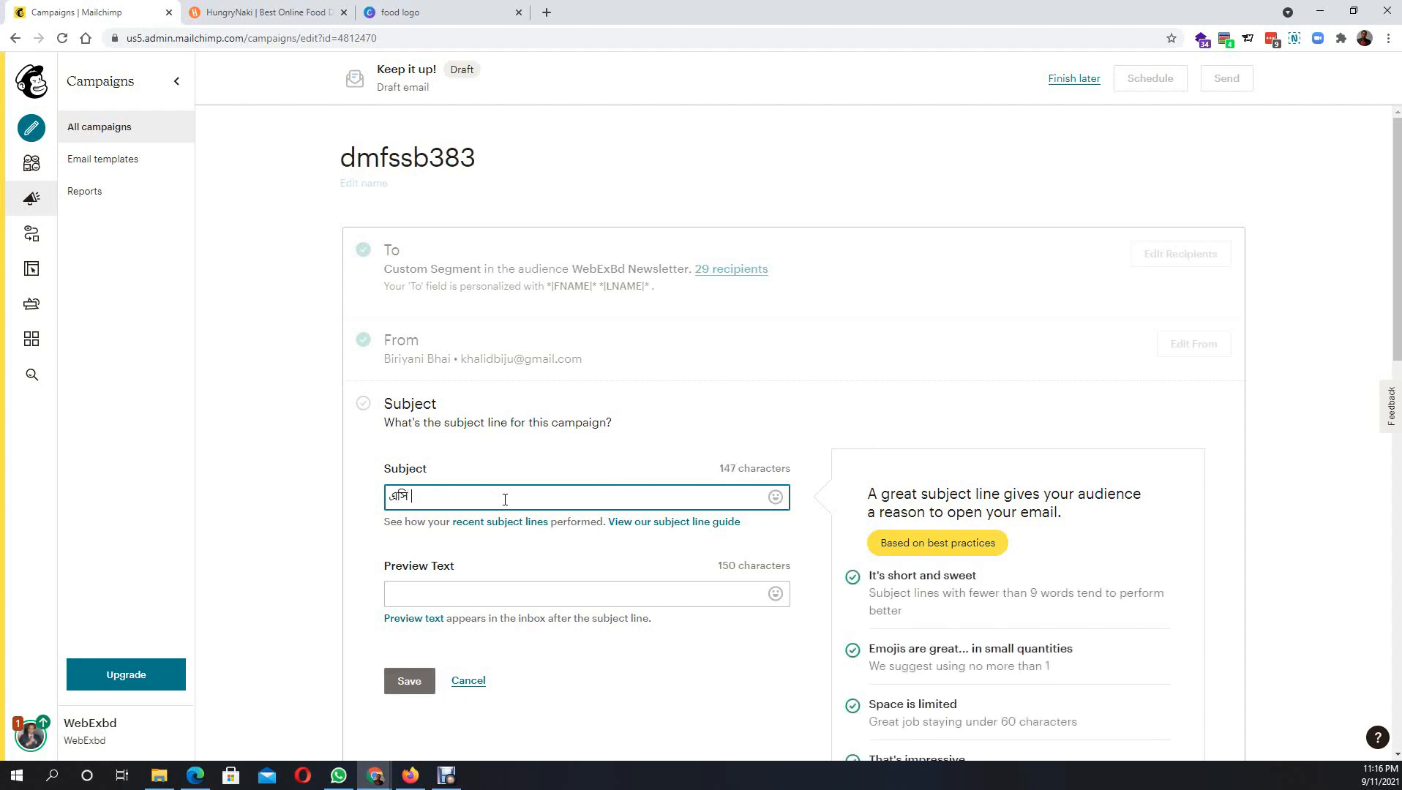
pyautogui.write(' তে বসে ঢাককাইয়া  গরম খান')
pyautogui.press('Down')
pyautogui.press('Left')
pyautogui.write('খেতে ')
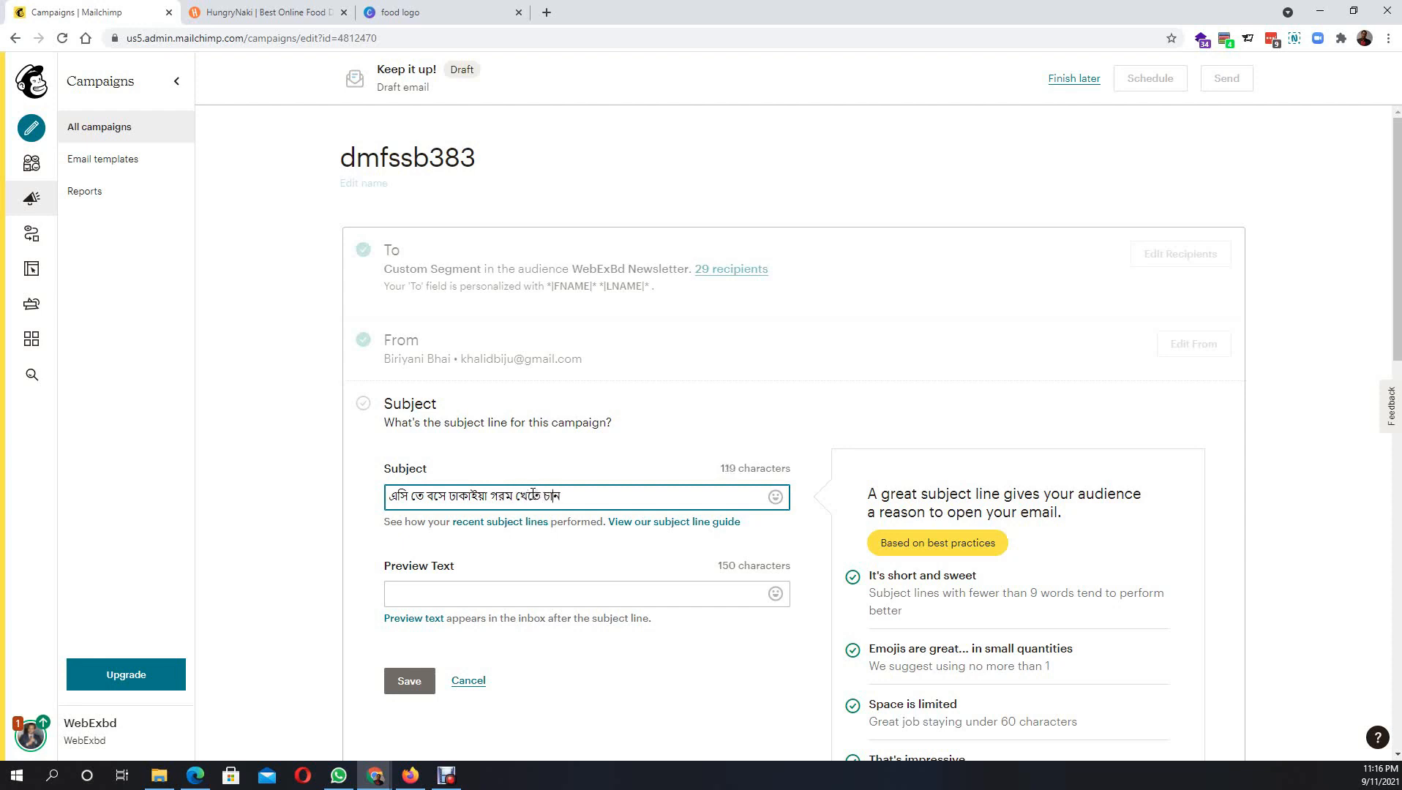
pyautogui.write('।')
pyautogui.write('!')
# - Prefix the subject with 'আজকে,' and end it with '?!'
pyautogui.click(390, 496)
pyautogui.write('আজকে')
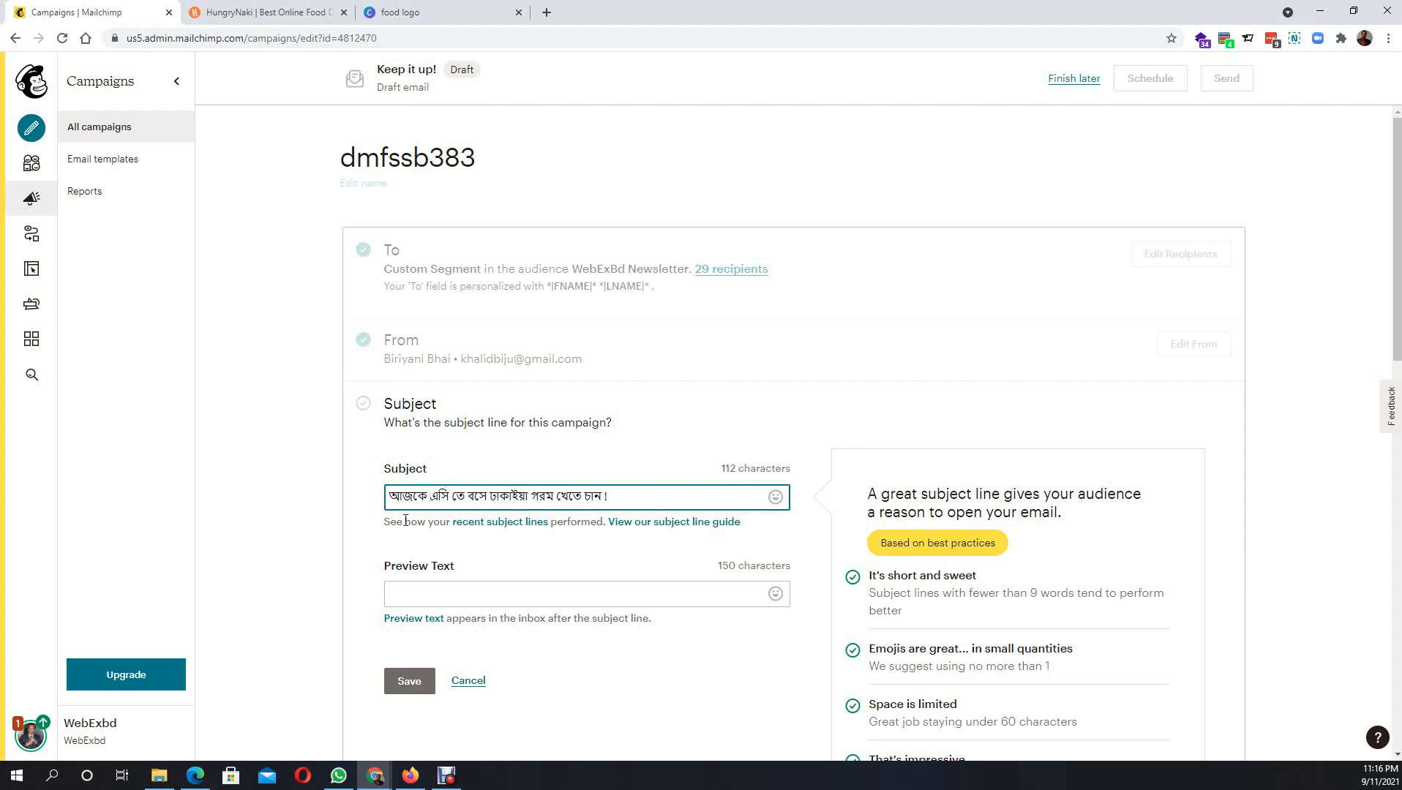
pyautogui.write(',')
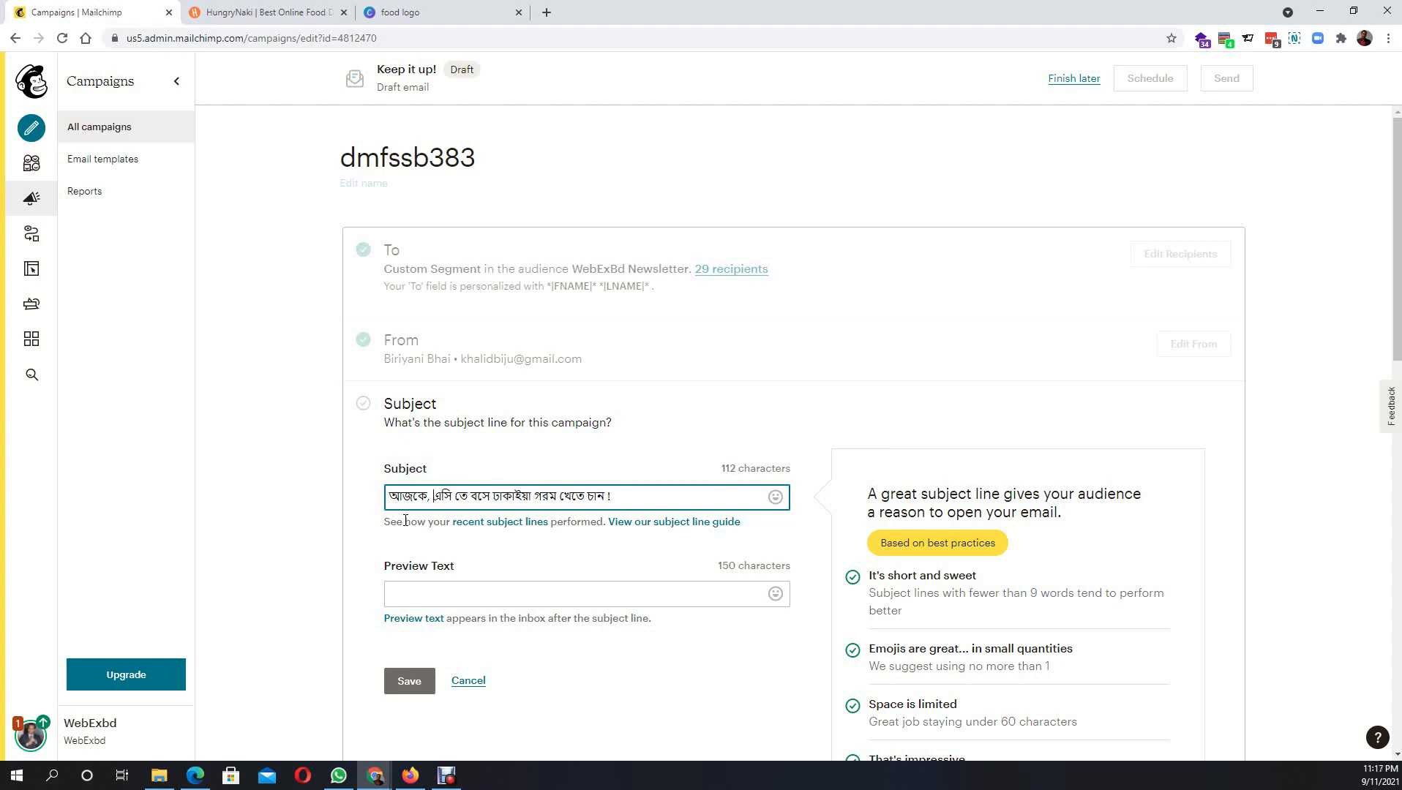
pyautogui.press('End')
pyautogui.write('? !')
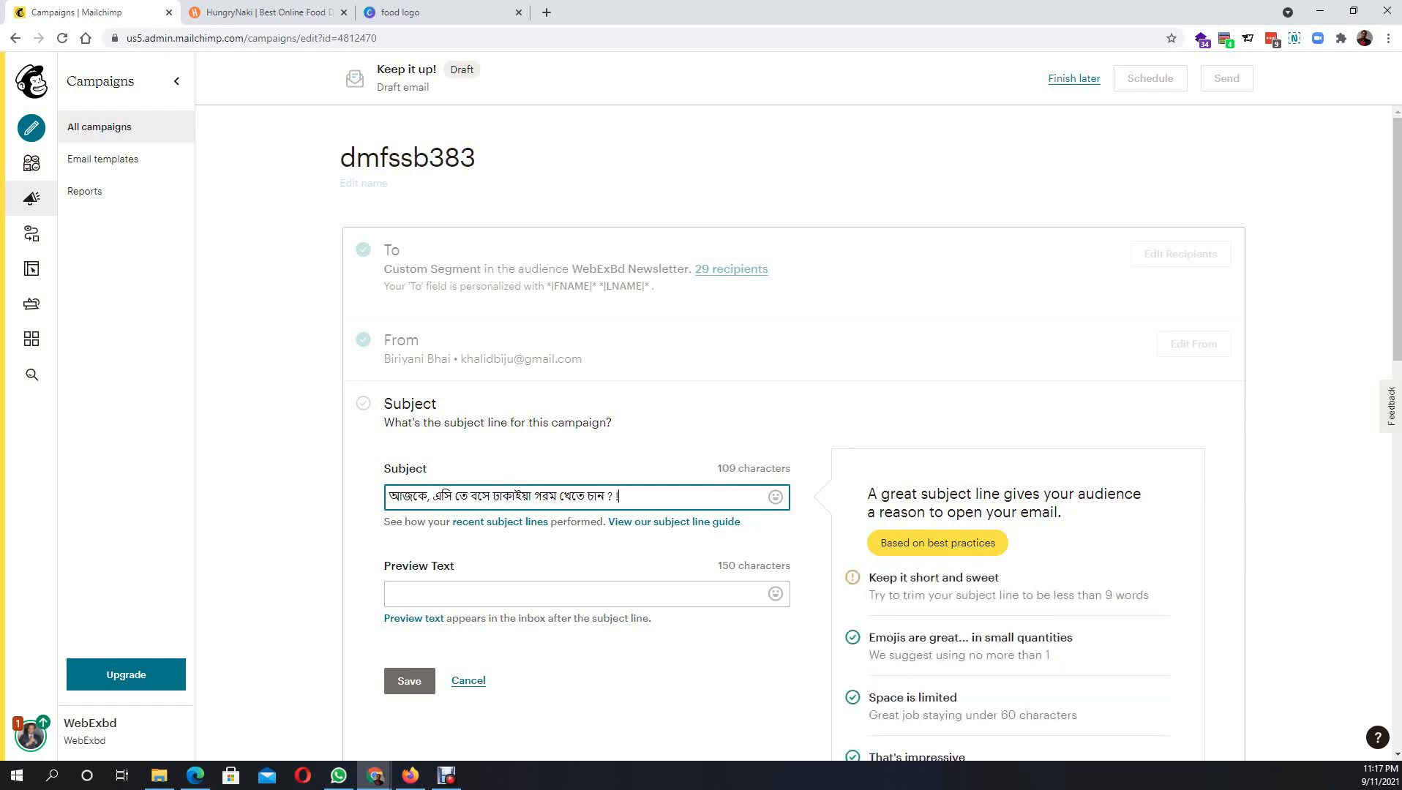
pyautogui.press('Left')
pyautogui.press('BackSpace')
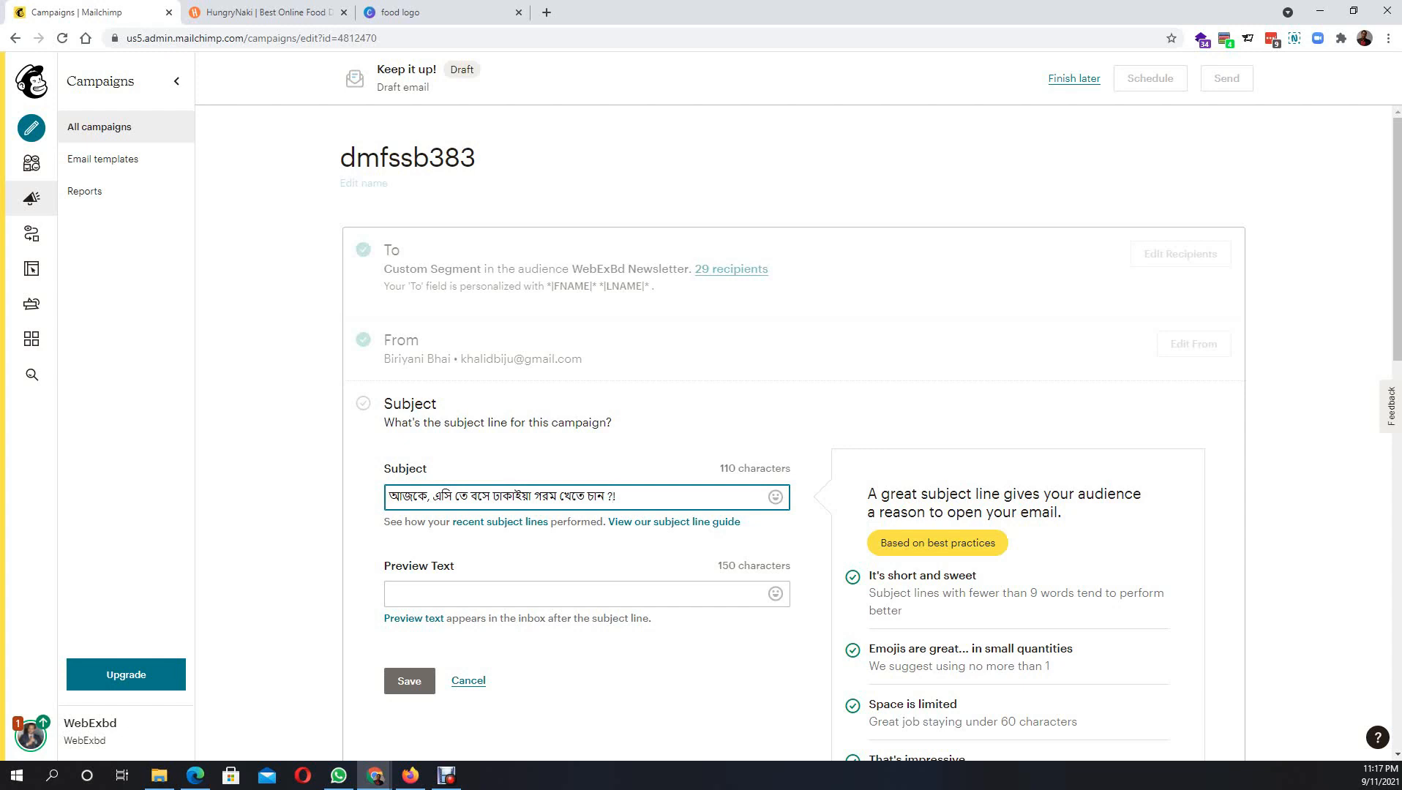
# - Zoom the page to 150% and scroll down toward the Preview Text field
pyautogui.click(704, 414)
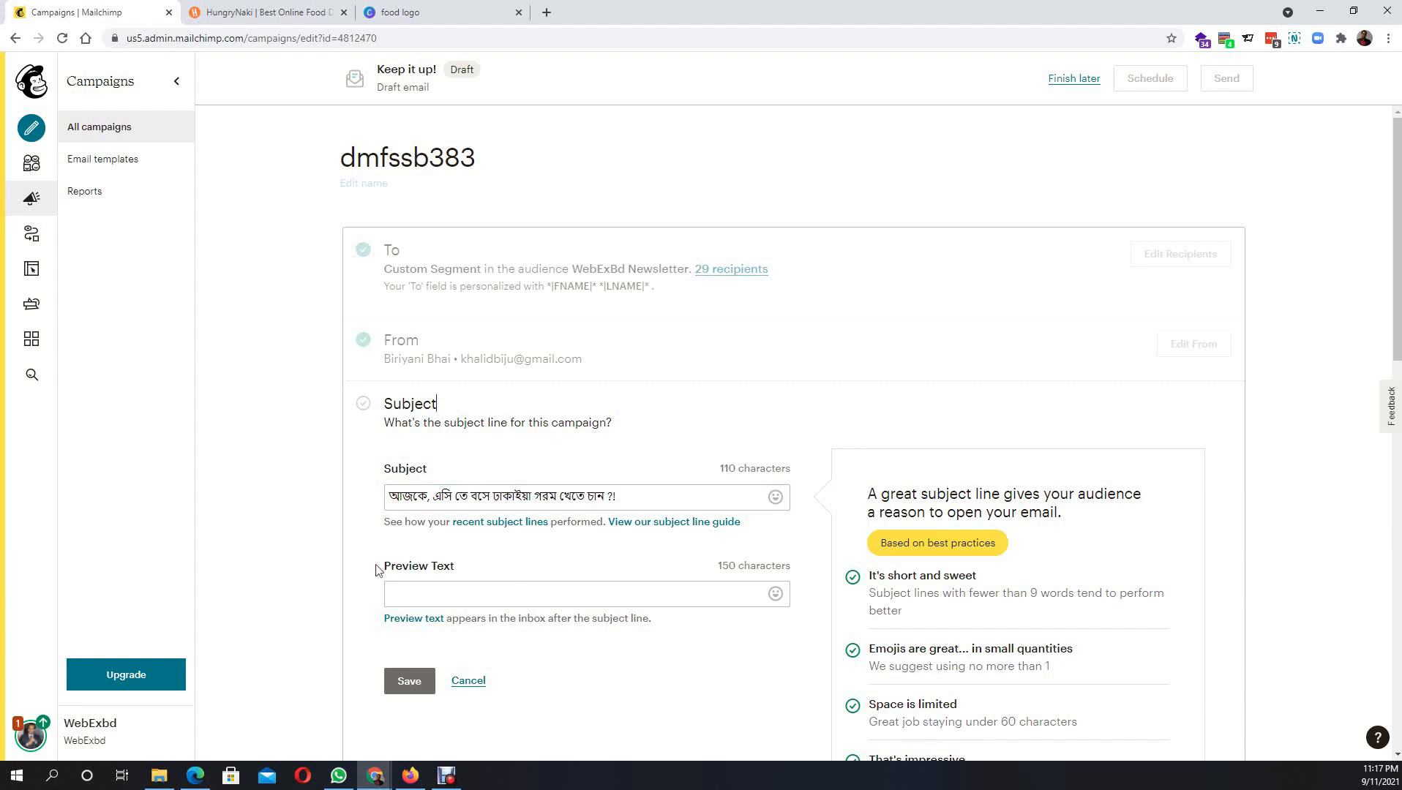
pyautogui.click(616, 497)
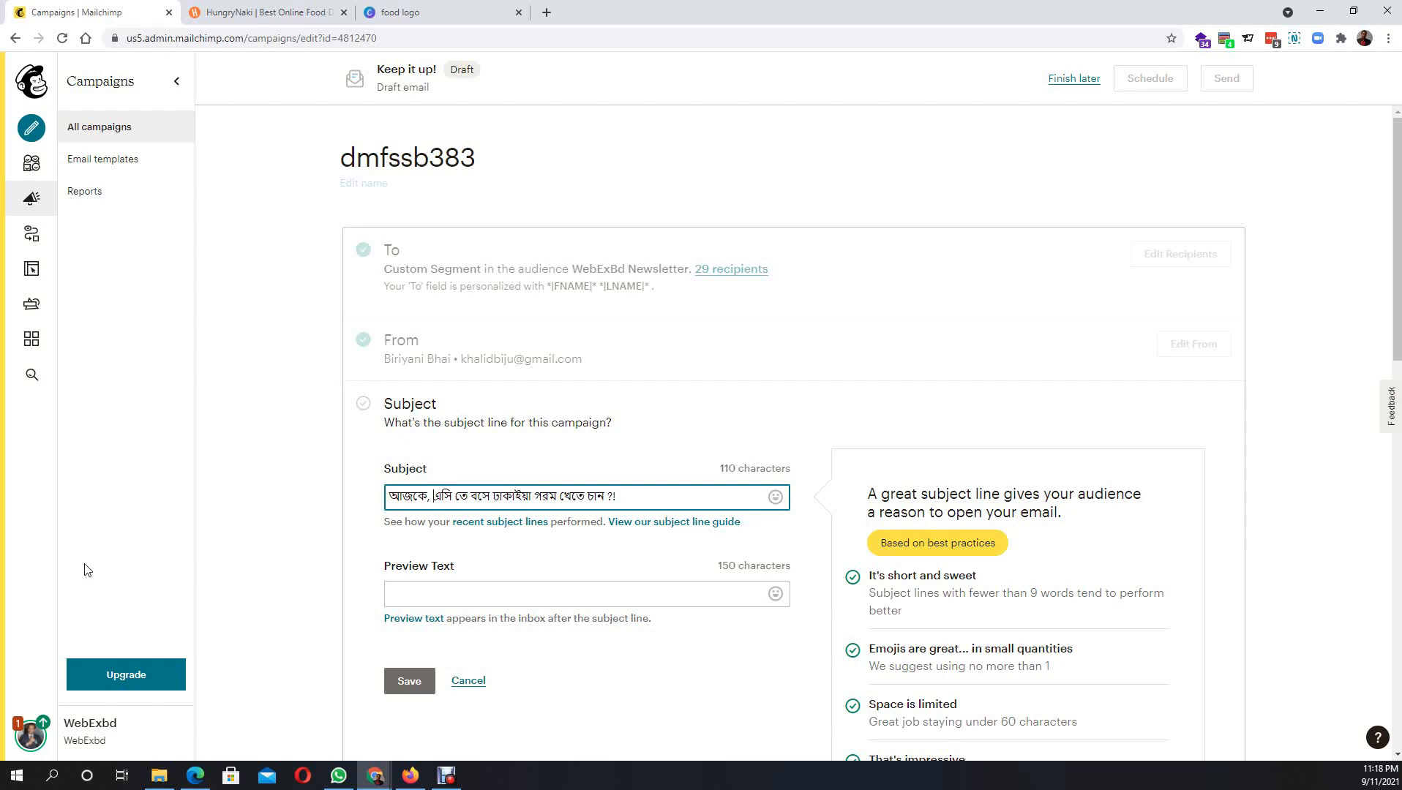
pyautogui.hotkey('ctrl', '+')
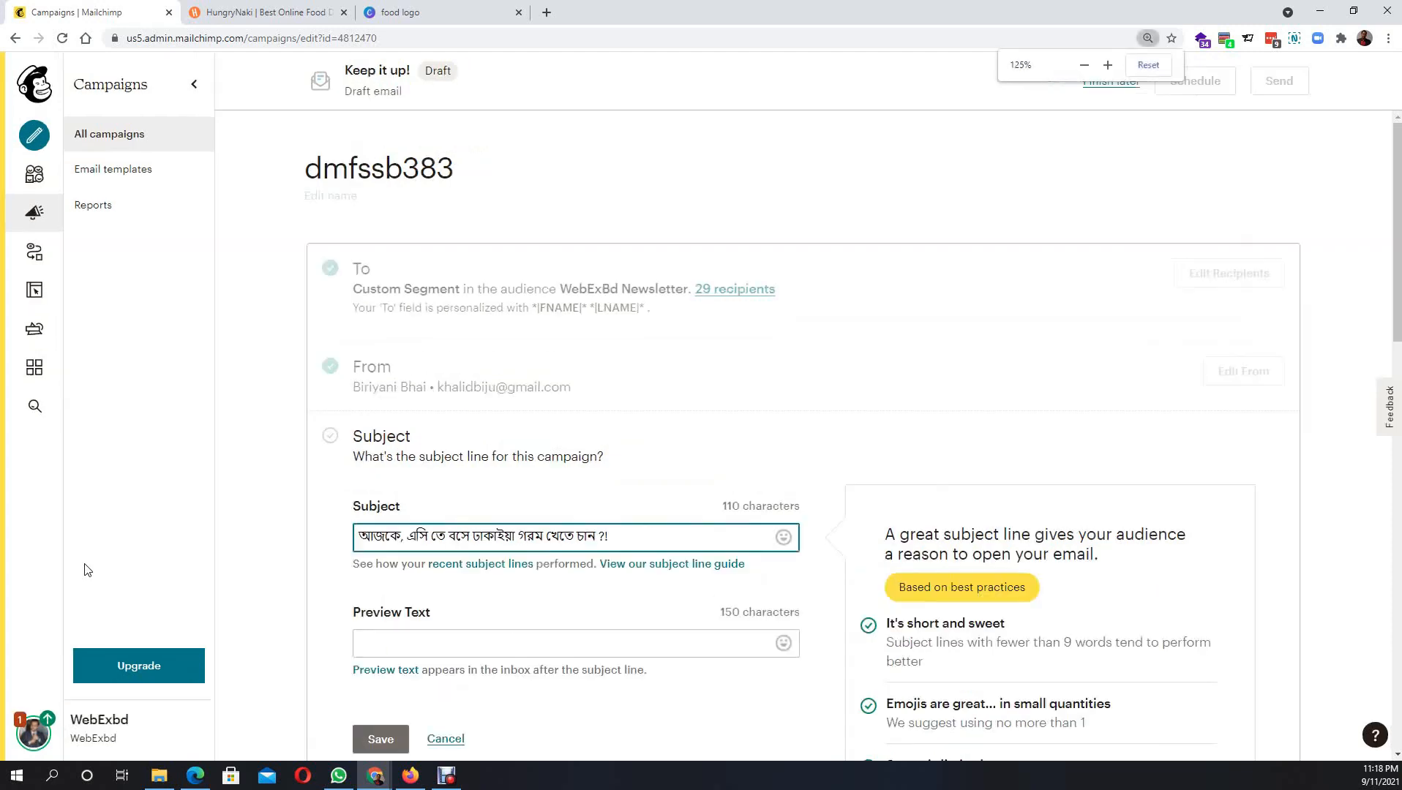
pyautogui.hotkey('ctrl', '+')
pyautogui.click(750, 485)
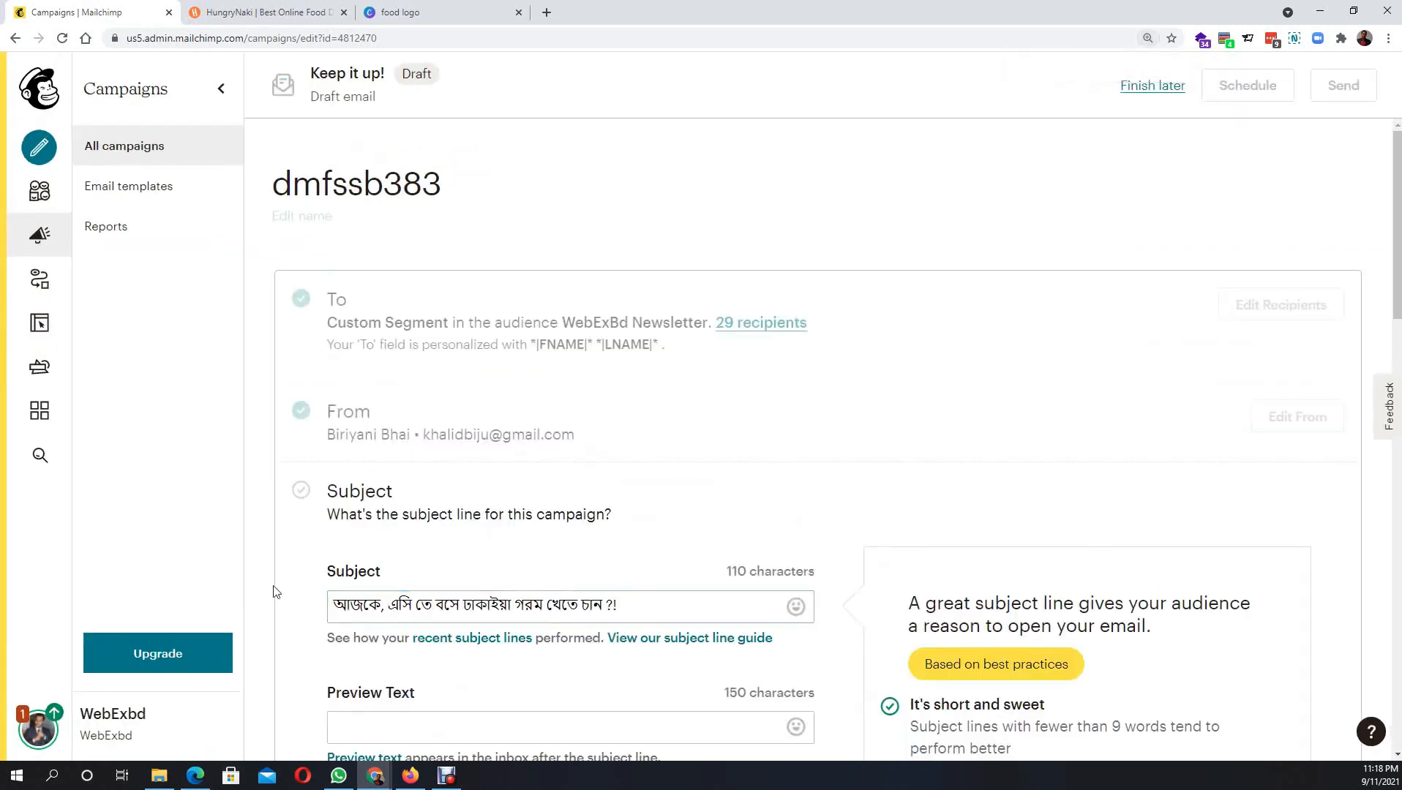
pyautogui.scroll(-2, 300, 599)
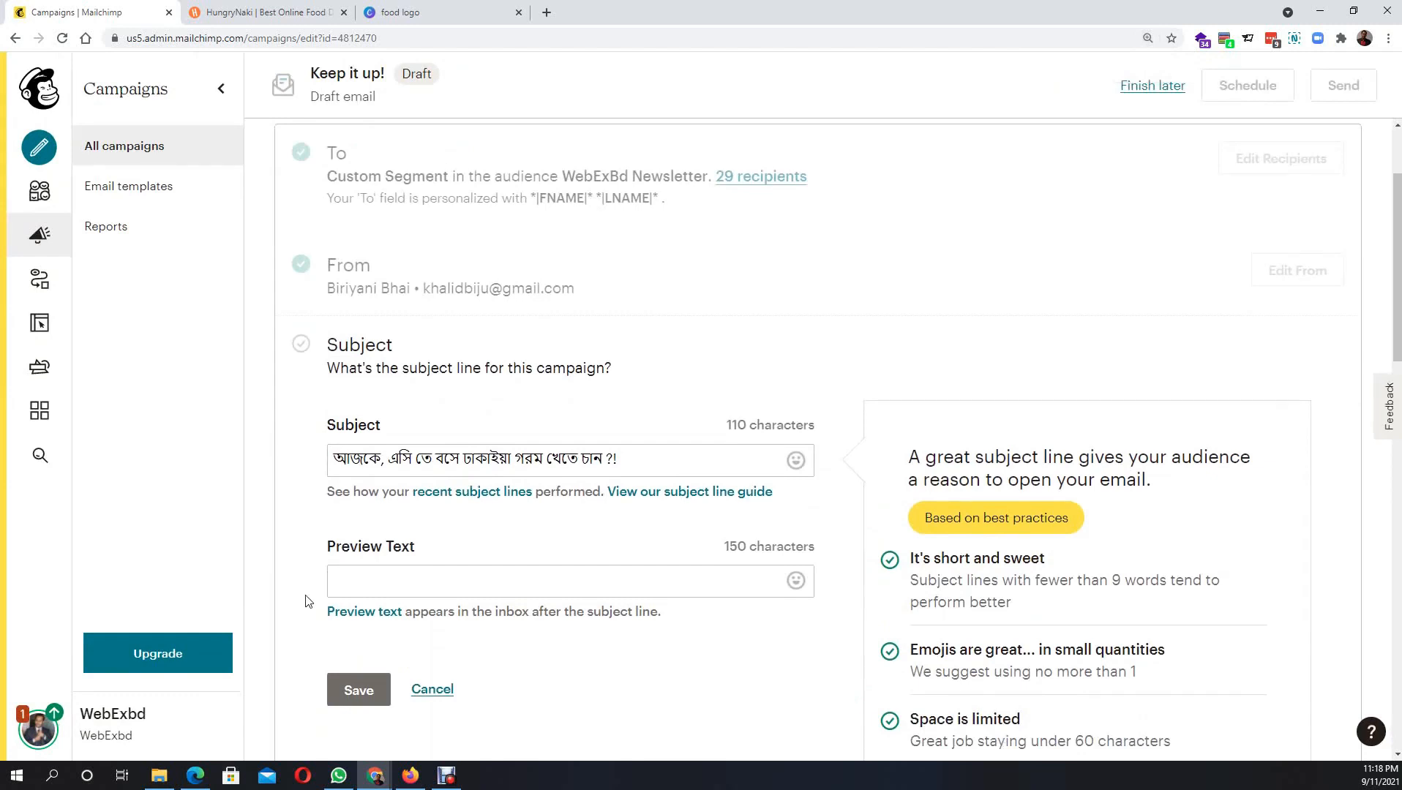
pyautogui.hotkey('ctrl', '+')
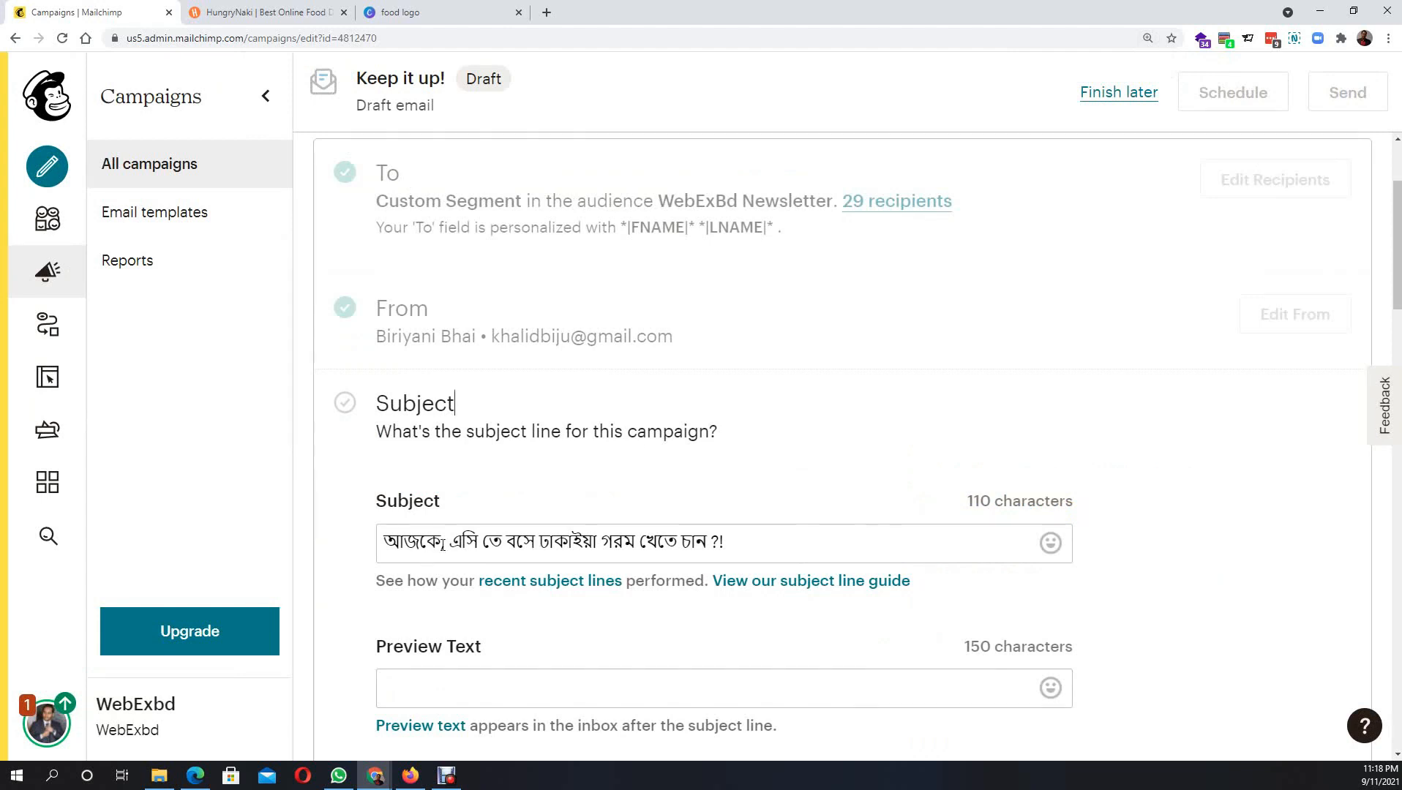
pyautogui.scroll(-3, 395, 597)
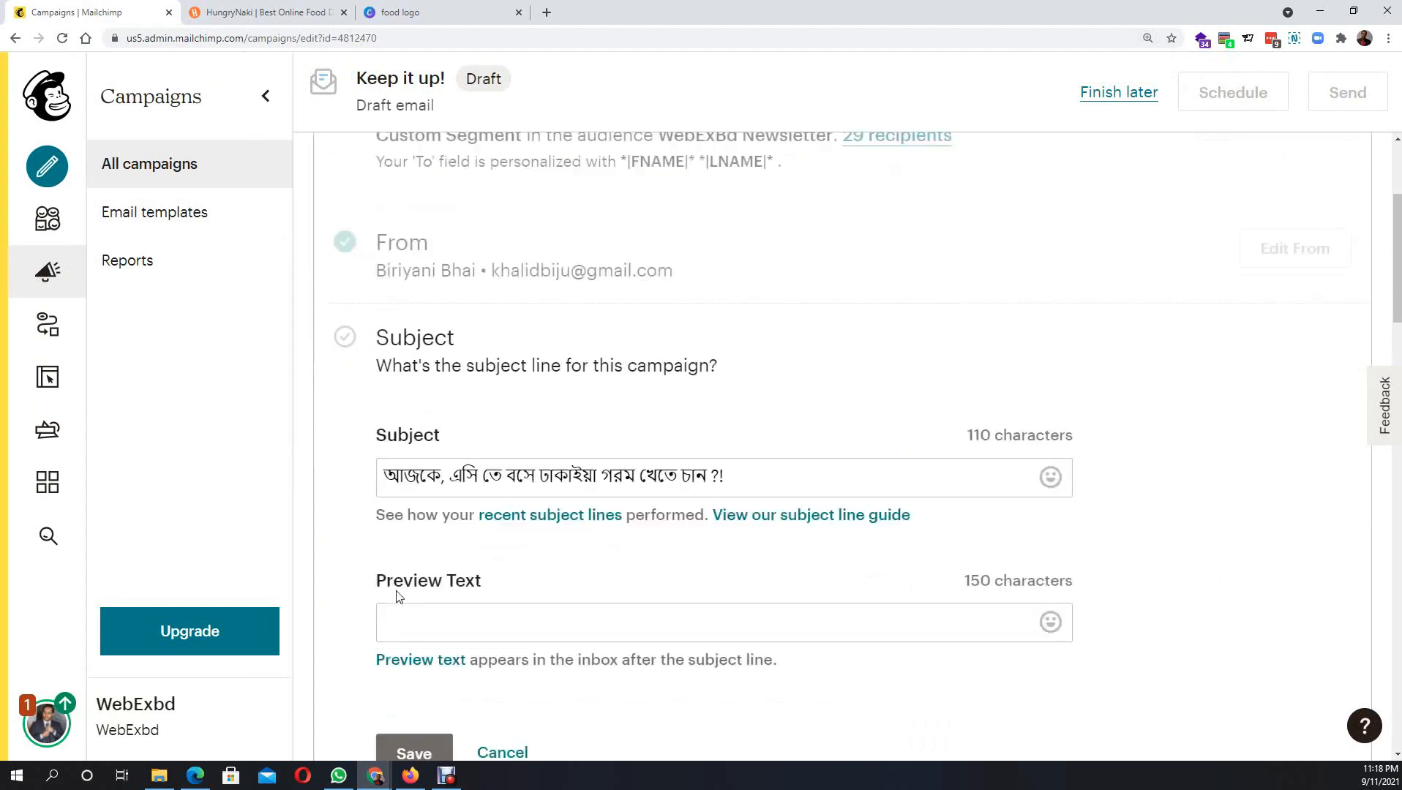
# - Try a Bengali preview text, then erase it entirely
pyautogui.click(415, 463)
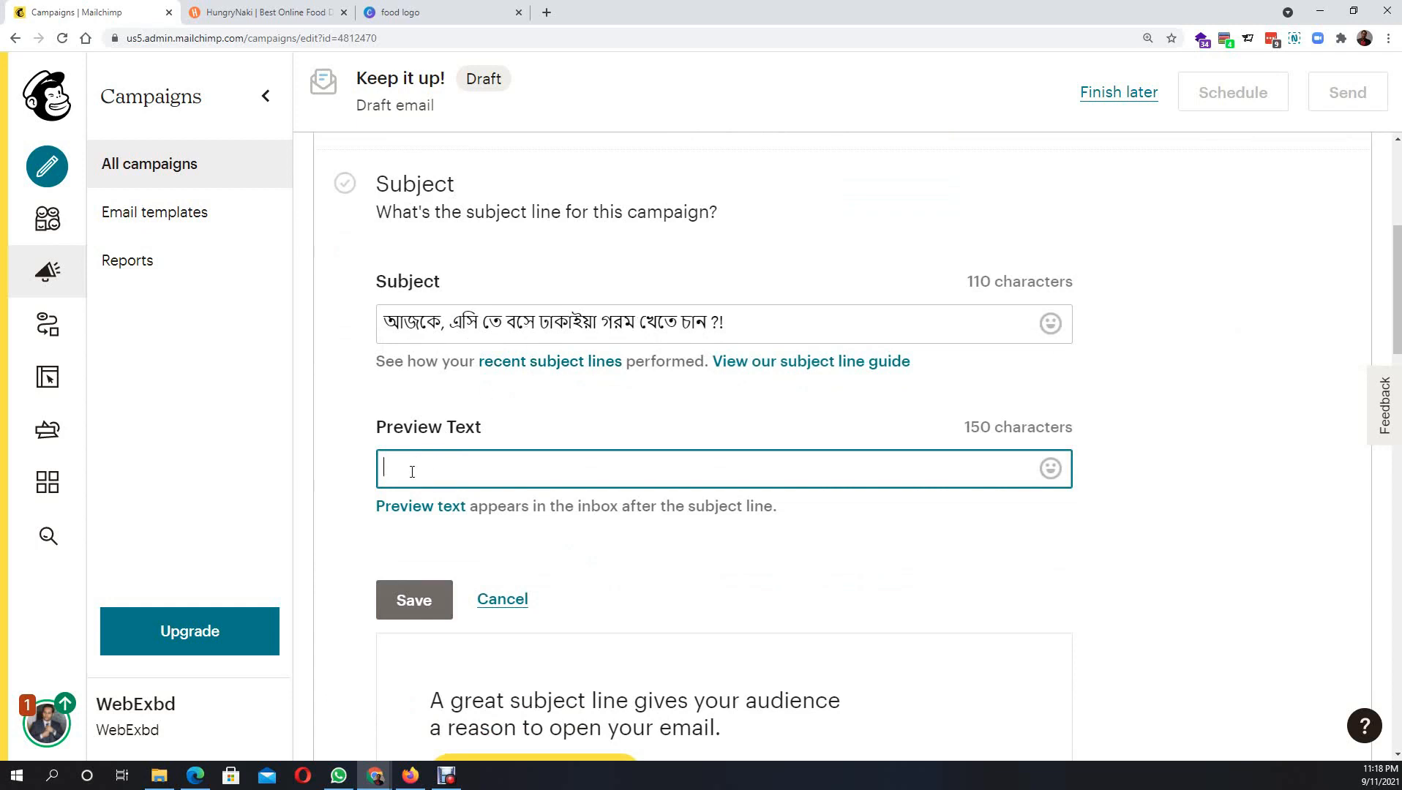
pyautogui.write('টাস্ক')
pyautogui.press('BackSpace')
pyautogui.press('BackSpace')
pyautogui.press('BackSpace')
pyautogui.press('BackSpace')
pyautogui.press('BackSpace')
pyautogui.write('তাস্থ্য ধাকা')
pyautogui.press('BackSpace')
pyautogui.press('BackSpace')
pyautogui.press('BackSpace')
pyautogui.press('BackSpace')
pyautogui.press('BackSpace')
pyautogui.press('BackSpace')
pyautogui.press('BackSpace')
pyautogui.press('BackSpace')
pyautogui.press('BackSpace')
pyautogui.press('BackSpace')
pyautogui.press('BackSpace')
pyautogui.press('BackSpace')
pyautogui.write('তাস্থ্য')
pyautogui.press('BackSpace')
pyautogui.press('BackSpace')
pyautogui.press('BackSpace')
pyautogui.press('BackSpace')
pyautogui.press('BackSpace')
pyautogui.press('BackSpace')
pyautogui.press('BackSpace')
pyautogui.write('D')
pyautogui.write('a')
# - Type the preview text 'Taste of mnughal in Dhaka'
pyautogui.press('BackSpace')
pyautogui.write('a')
pyautogui.press('BackSpace')
pyautogui.press('BackSpace')
pyautogui.write('M')
pyautogui.press('BackSpace')
pyautogui.write('E')
pyautogui.press('BackSpace')
pyautogui.write('Taste of mnughal l')
pyautogui.press('BackSpace')
pyautogui.press('BackSpace')
pyautogui.press('BackSpace')
pyautogui.write('l in Dhaka')
# - Correct 'mnughal' to 'Mughal', append '!!', and save the subject details
pyautogui.rightClick(476, 473)
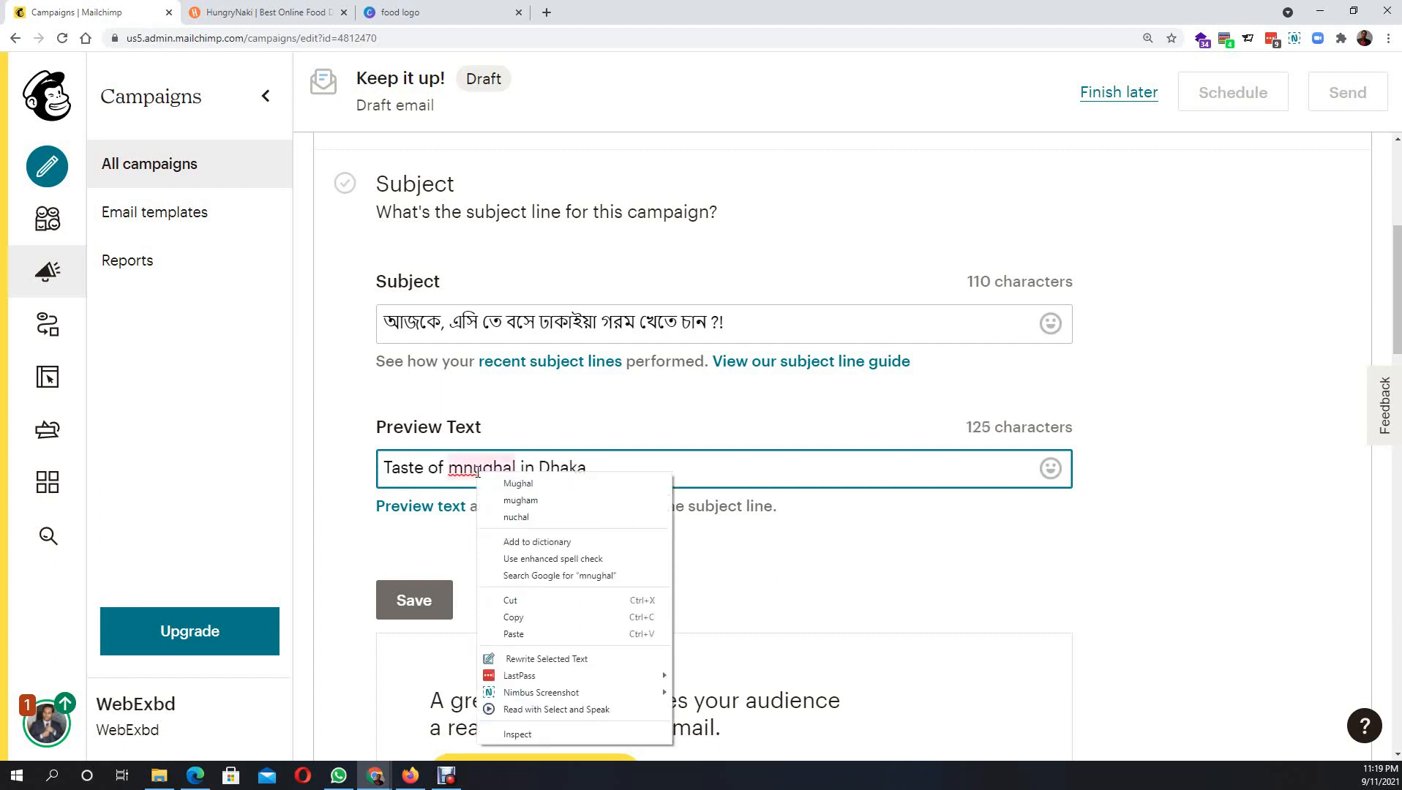
pyautogui.click(518, 483)
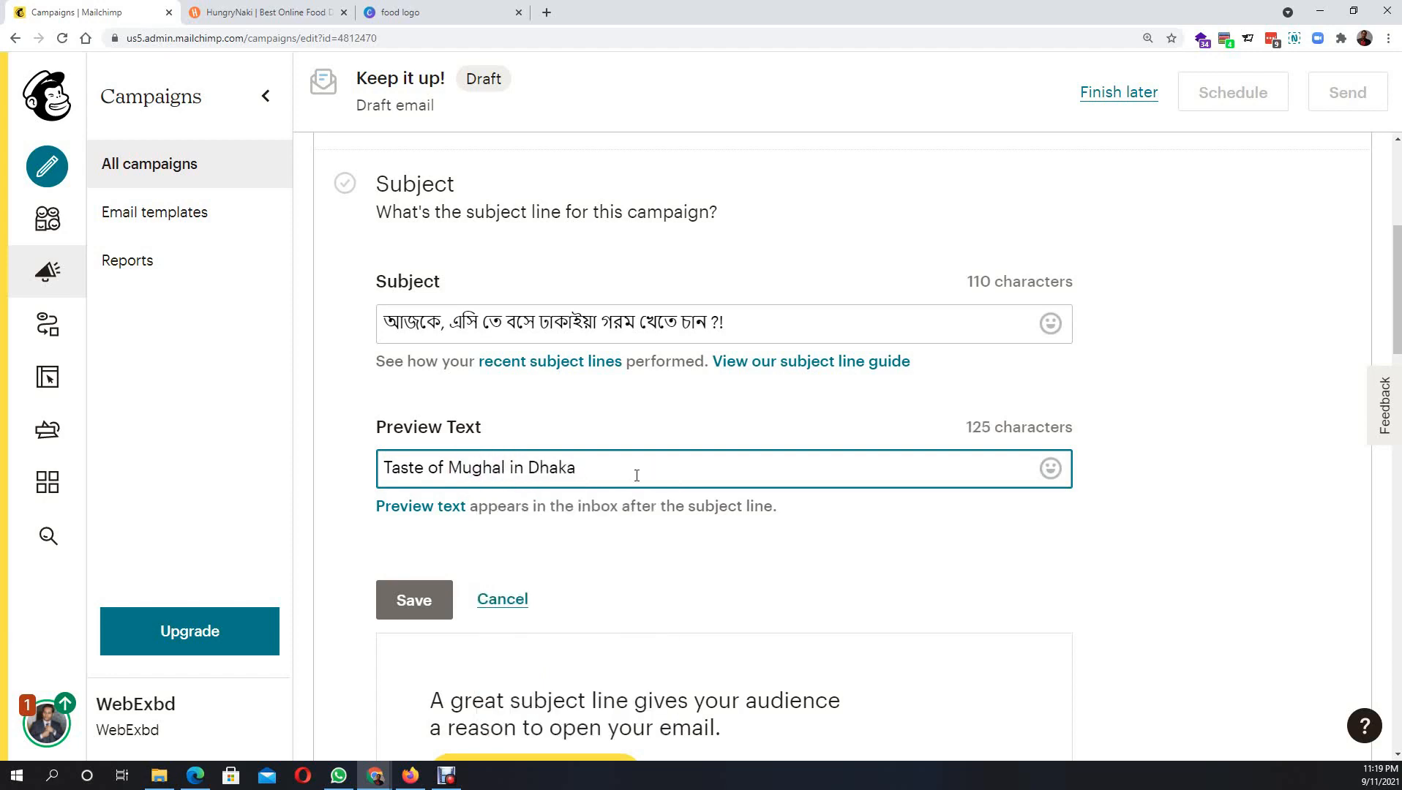
pyautogui.write('!!')
pyautogui.click(415, 600)
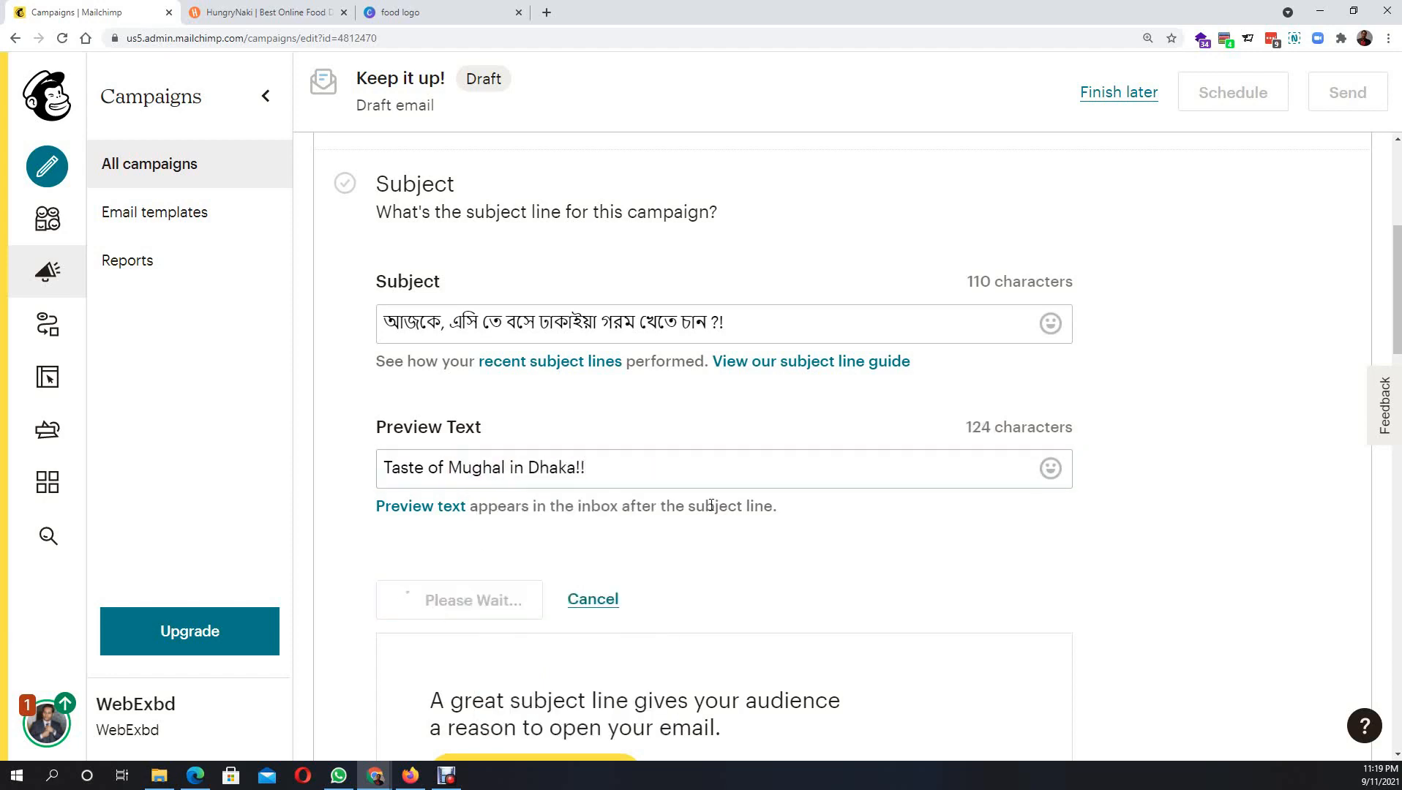
pyautogui.scroll(-3, 711, 496)
pyautogui.scroll(-2, 694, 413)
pyautogui.scroll(6, 609, 297)
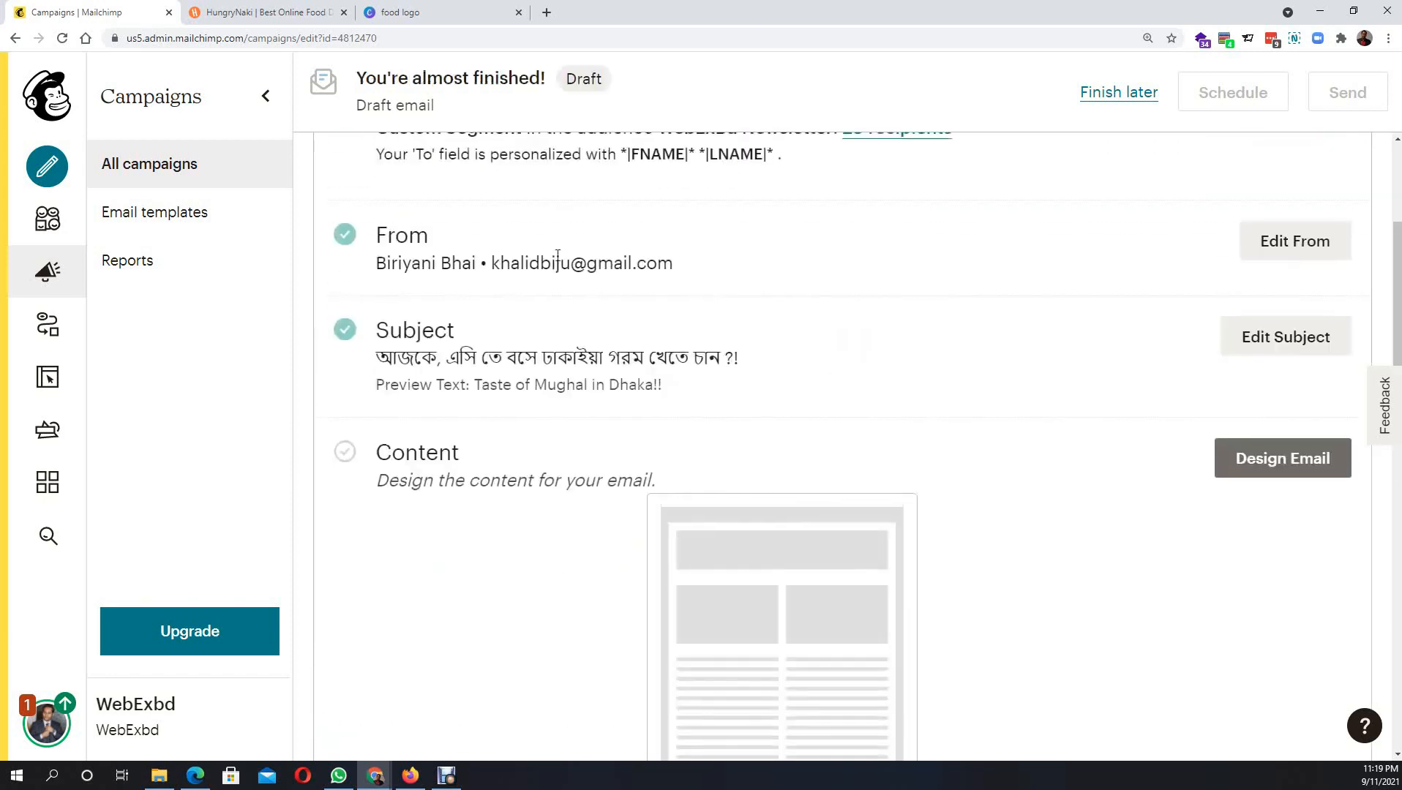
# - Start Design Email with page zoom reset to 100%, reaching the Select a template page
pyautogui.click(1328, 468)
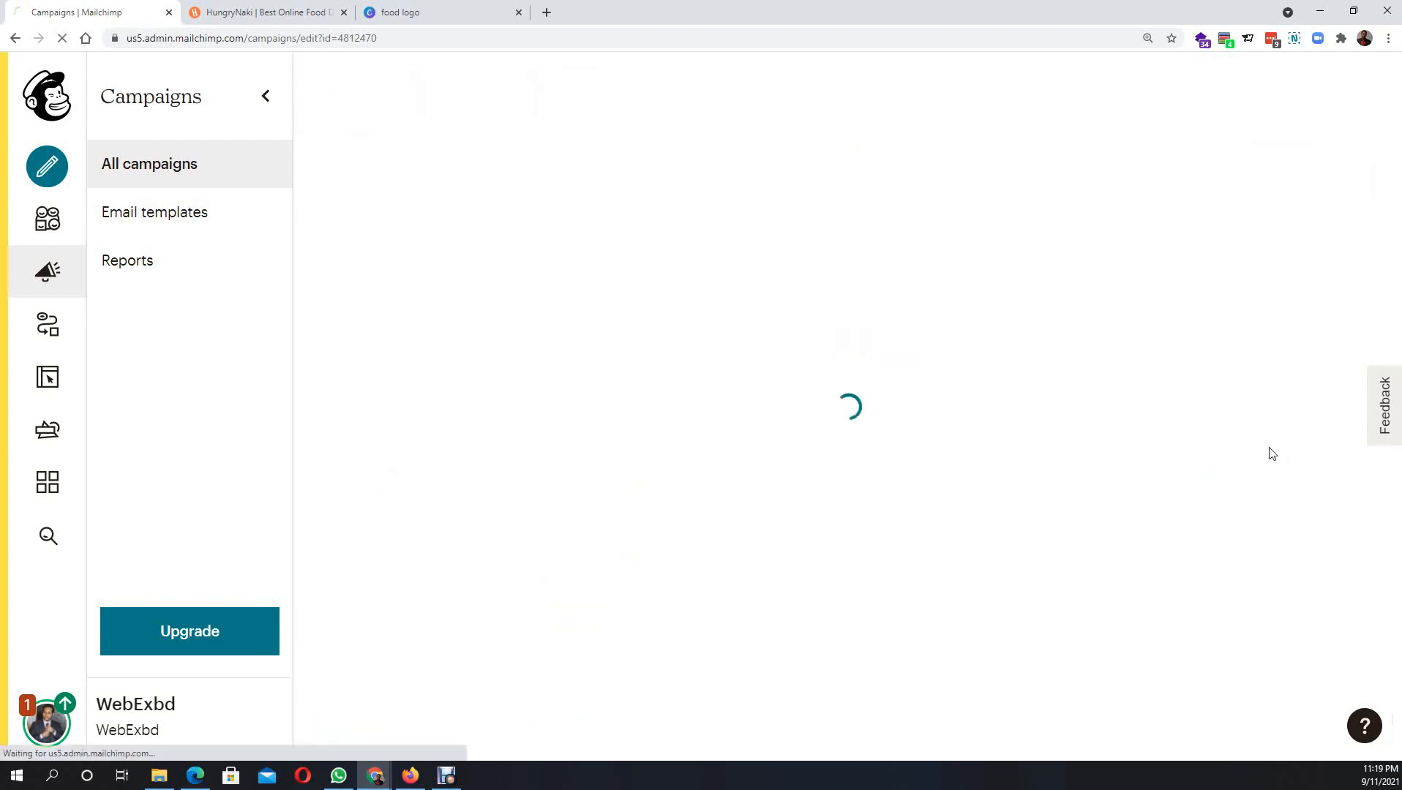
pyautogui.hotkey('ctrl', '0')
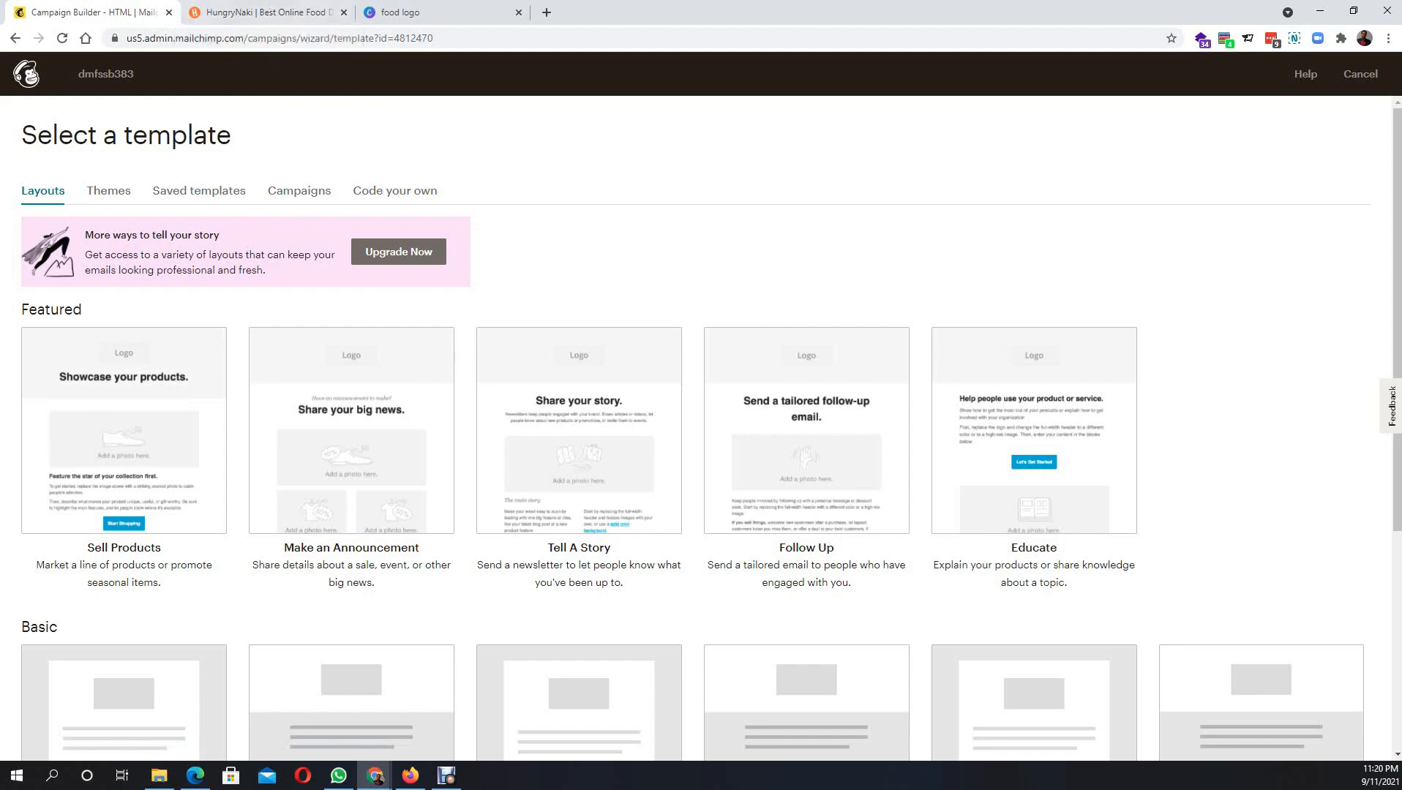
pyautogui.click(447, 777)
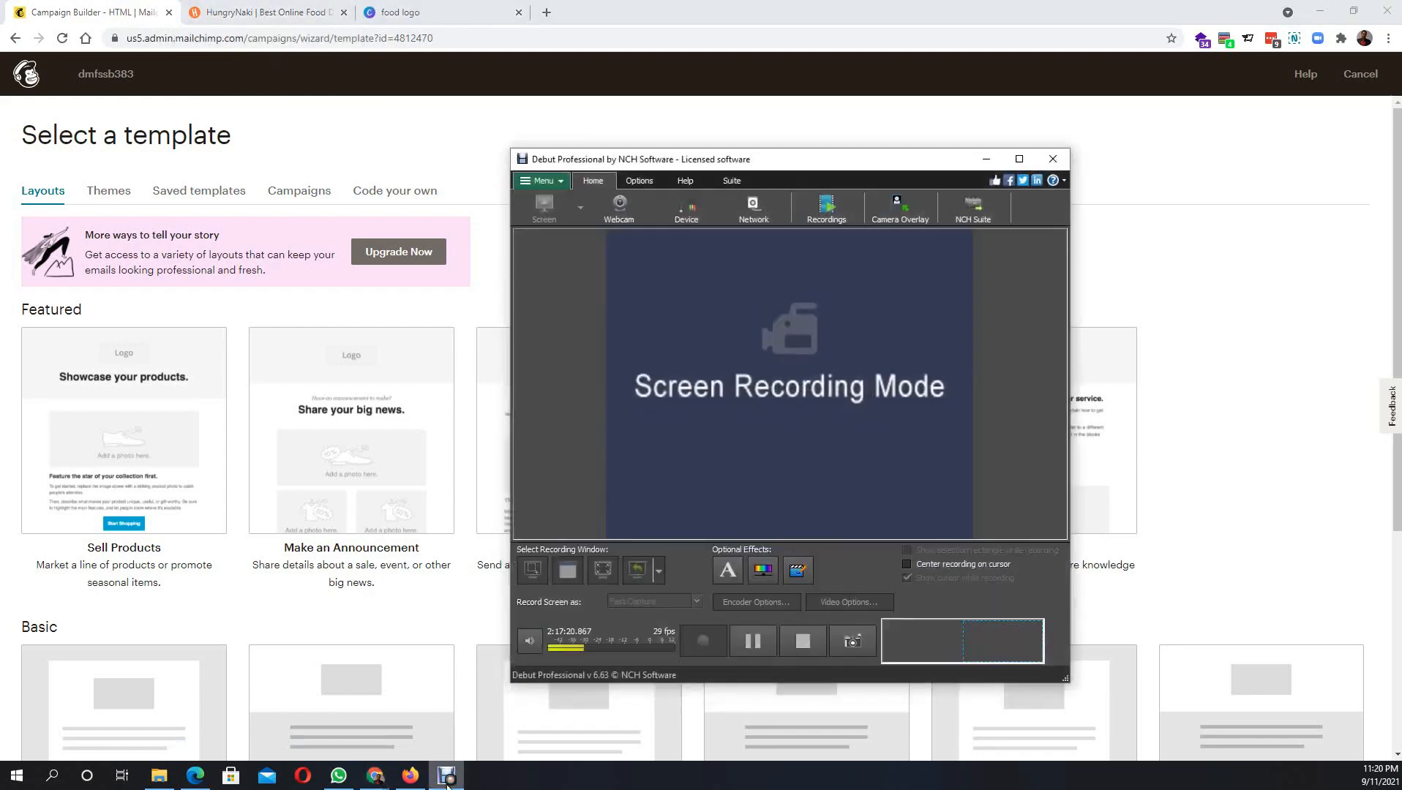
pyautogui.click(986, 161)
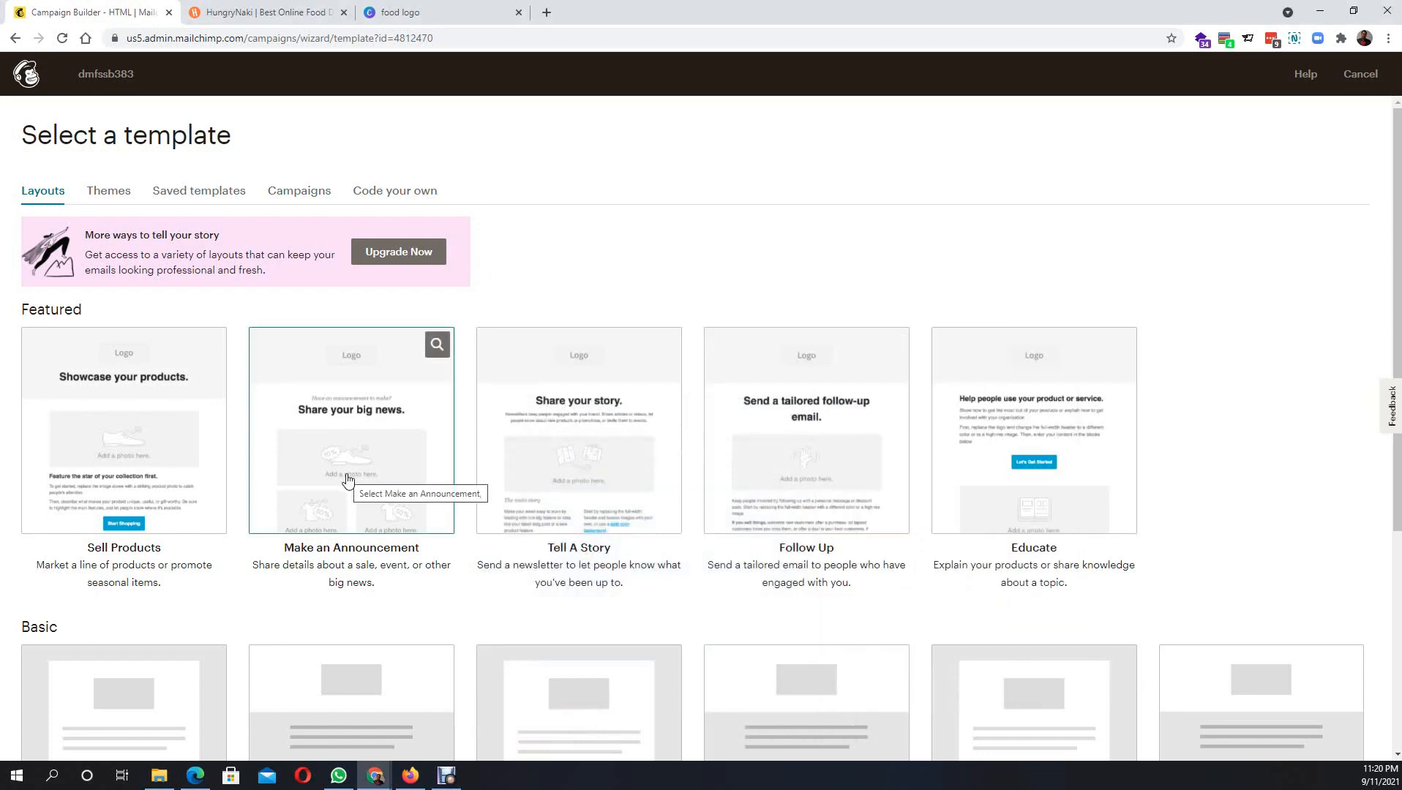
pyautogui.scroll(-2, 266, 493)
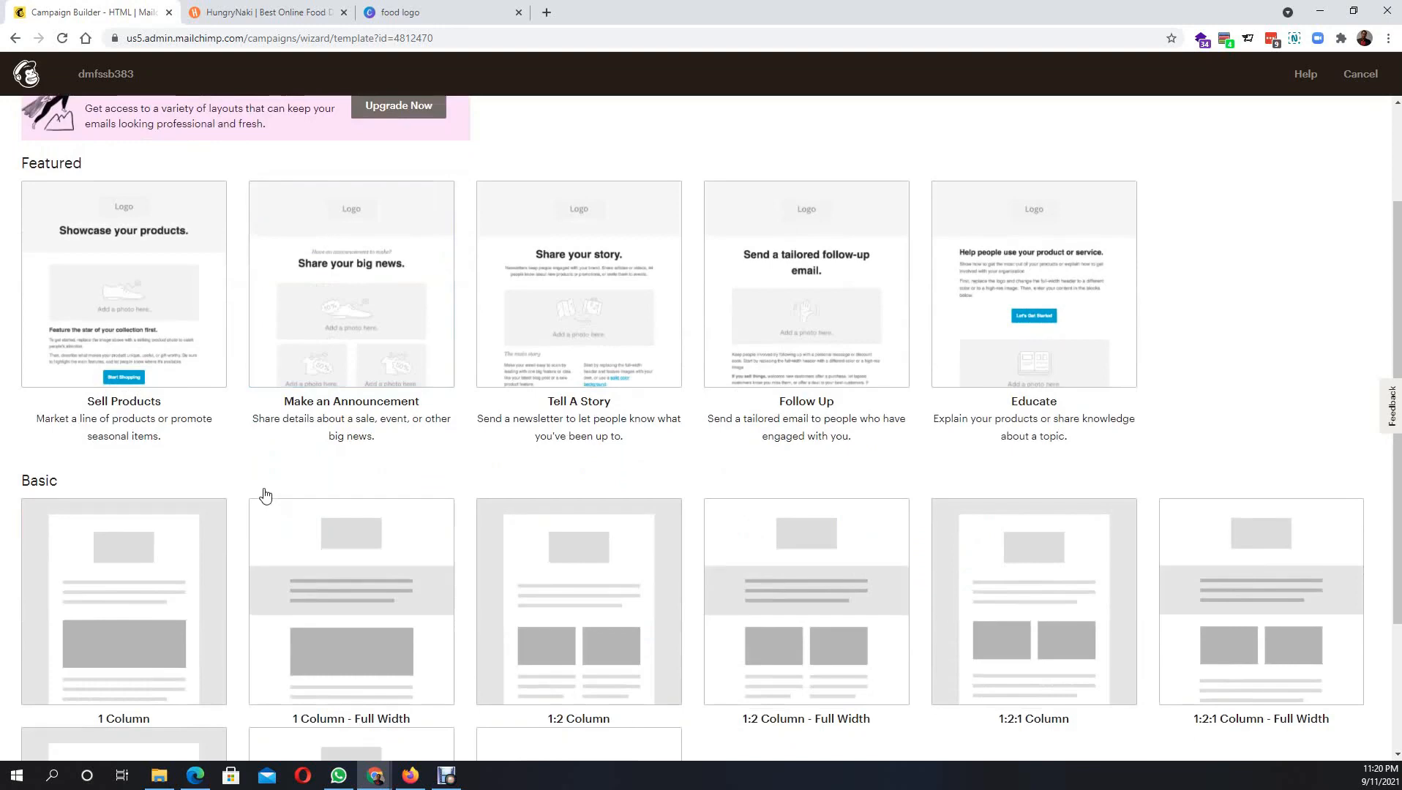
pyautogui.scroll(2, 263, 399)
# - Pick the Biriyani Bhai template from the Saved templates
pyautogui.click(219, 190)
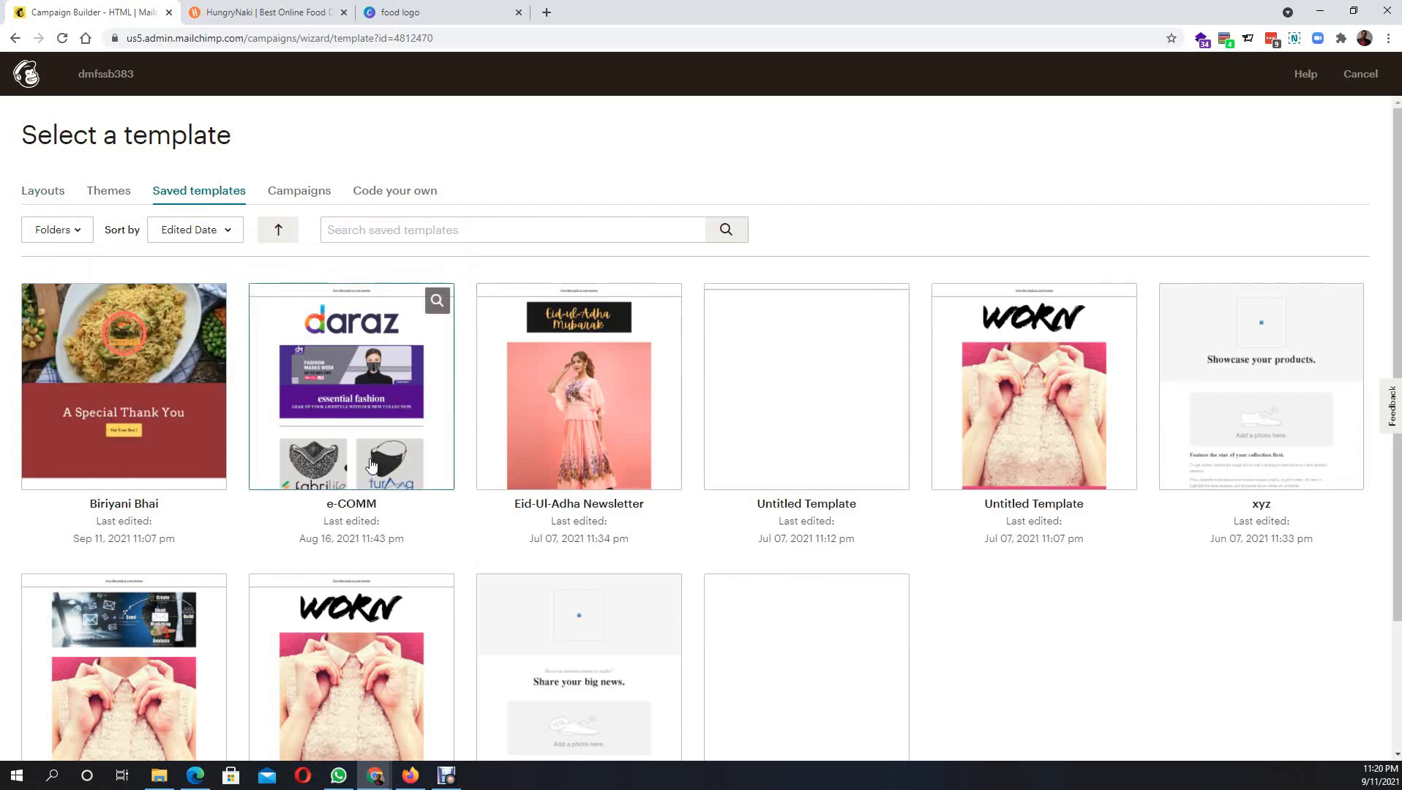
pyautogui.scroll(-3, 379, 446)
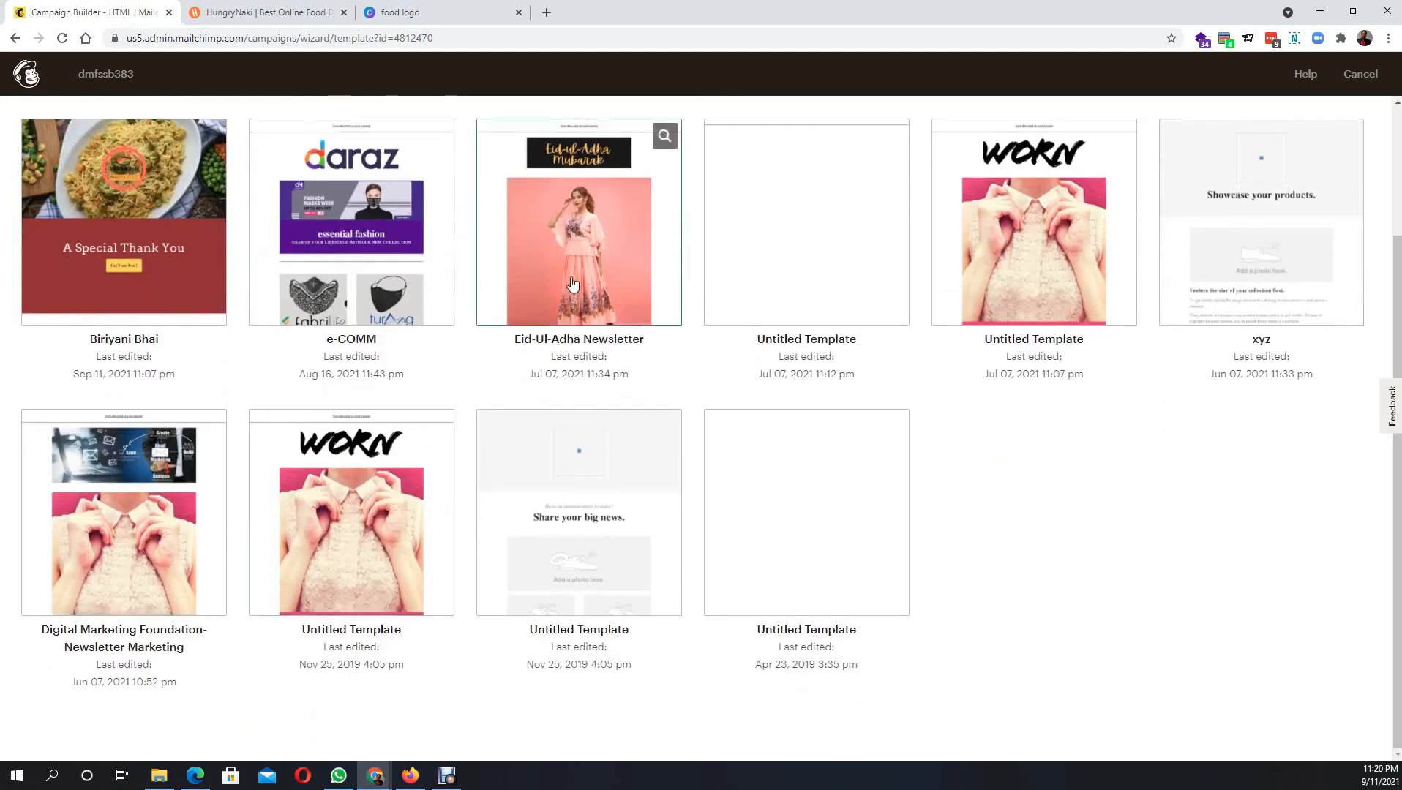
pyautogui.scroll(3, 139, 343)
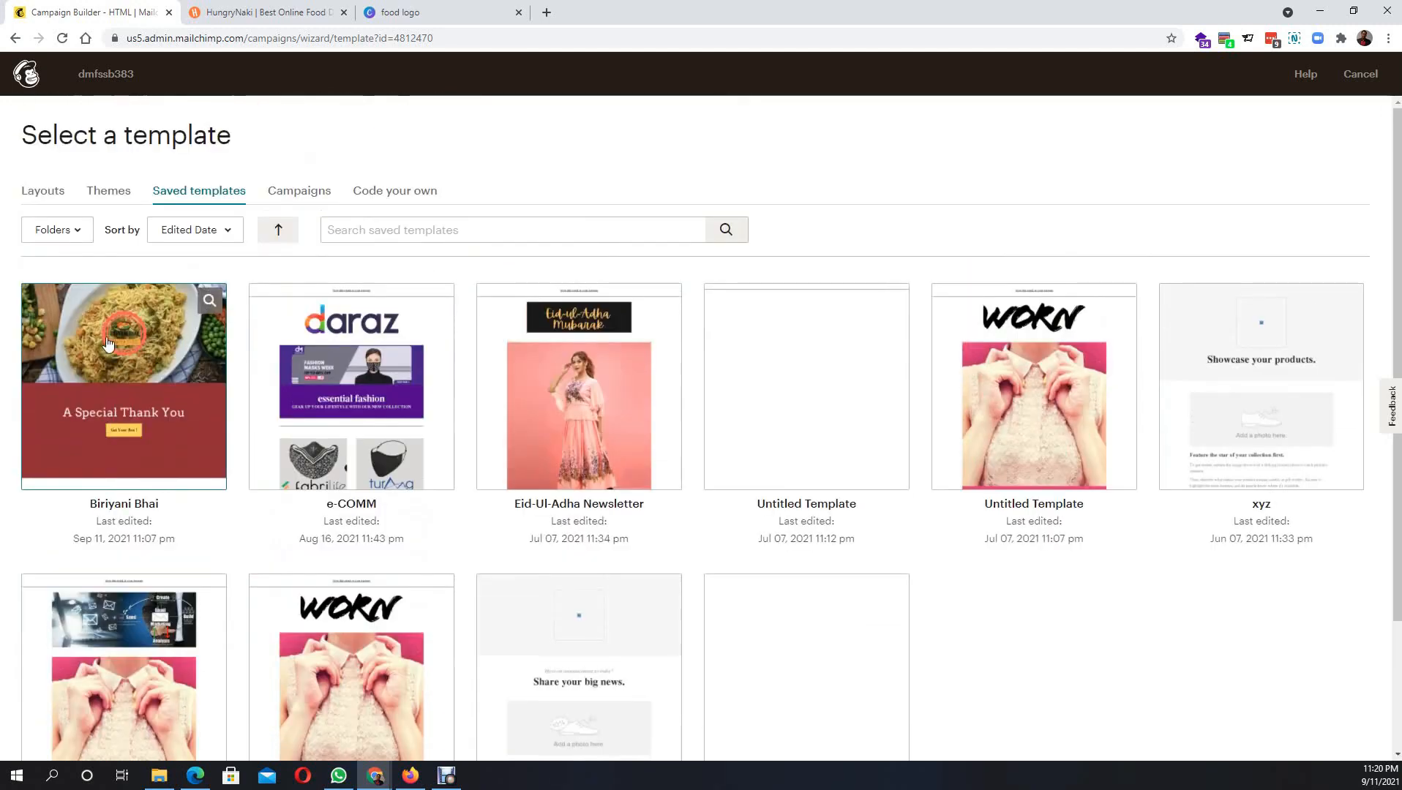
pyautogui.click(108, 342)
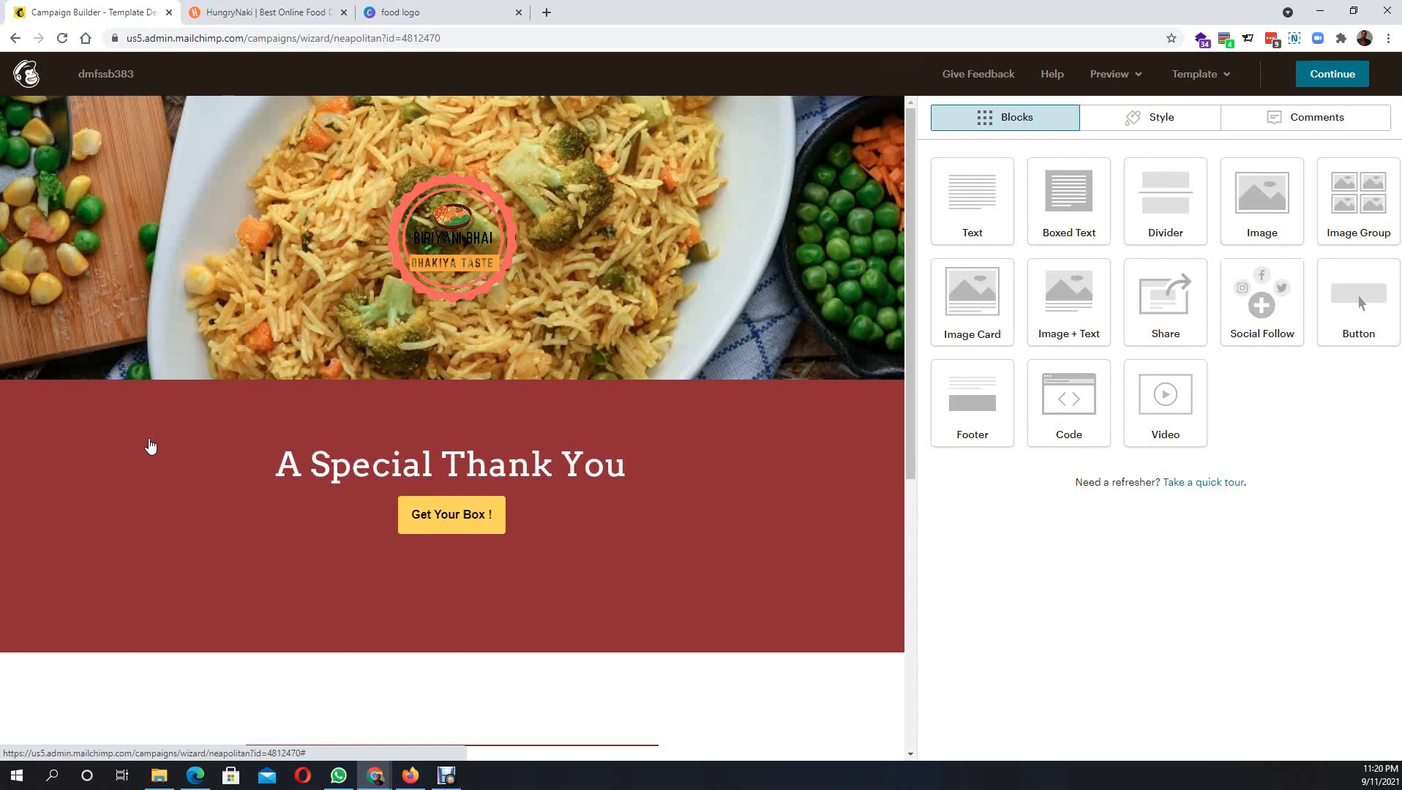
# - Review the 'A Special Thank You' design in the editor and continue to the campaign
pyautogui.scroll(-7, 381, 542)
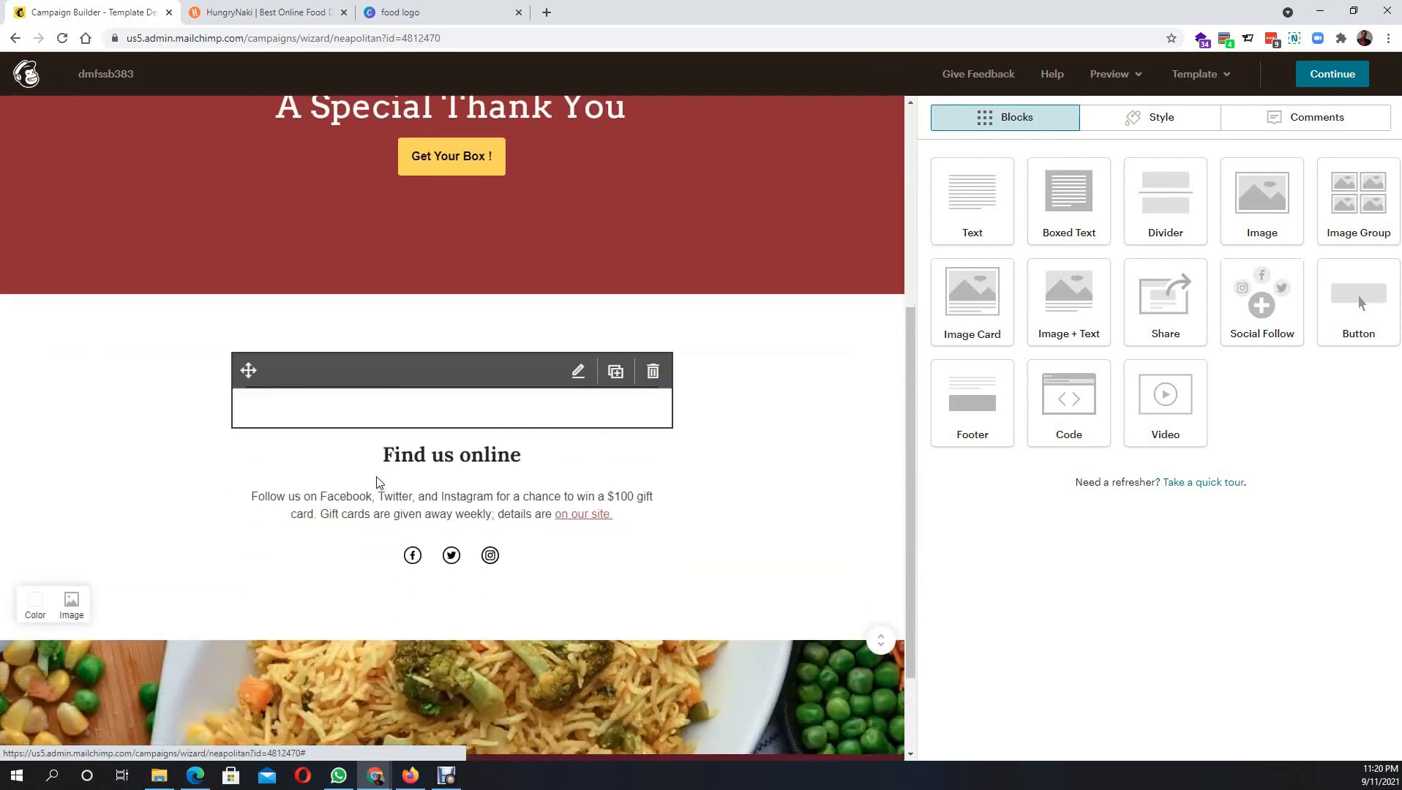
pyautogui.scroll(6, 403, 543)
pyautogui.scroll(1, 404, 543)
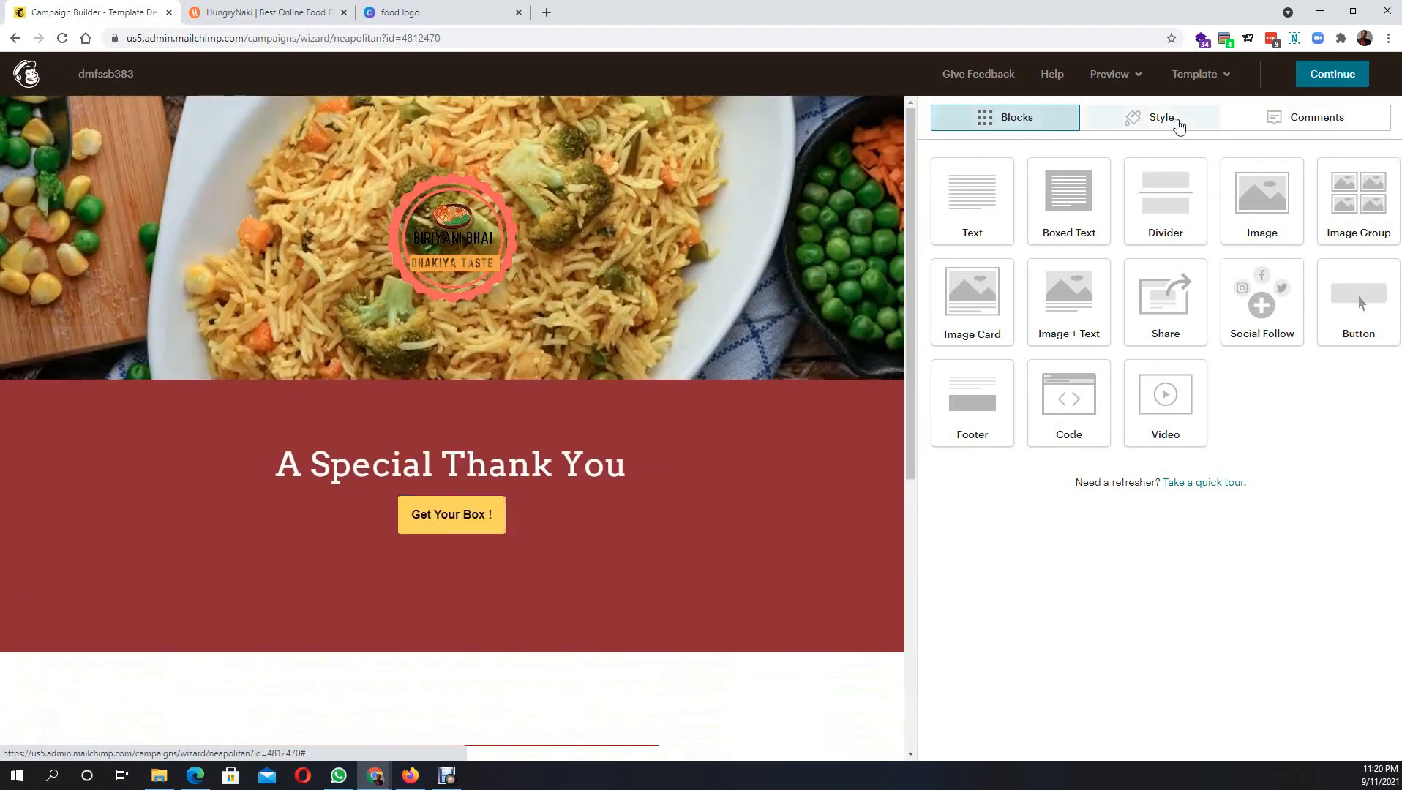
pyautogui.click(1333, 74)
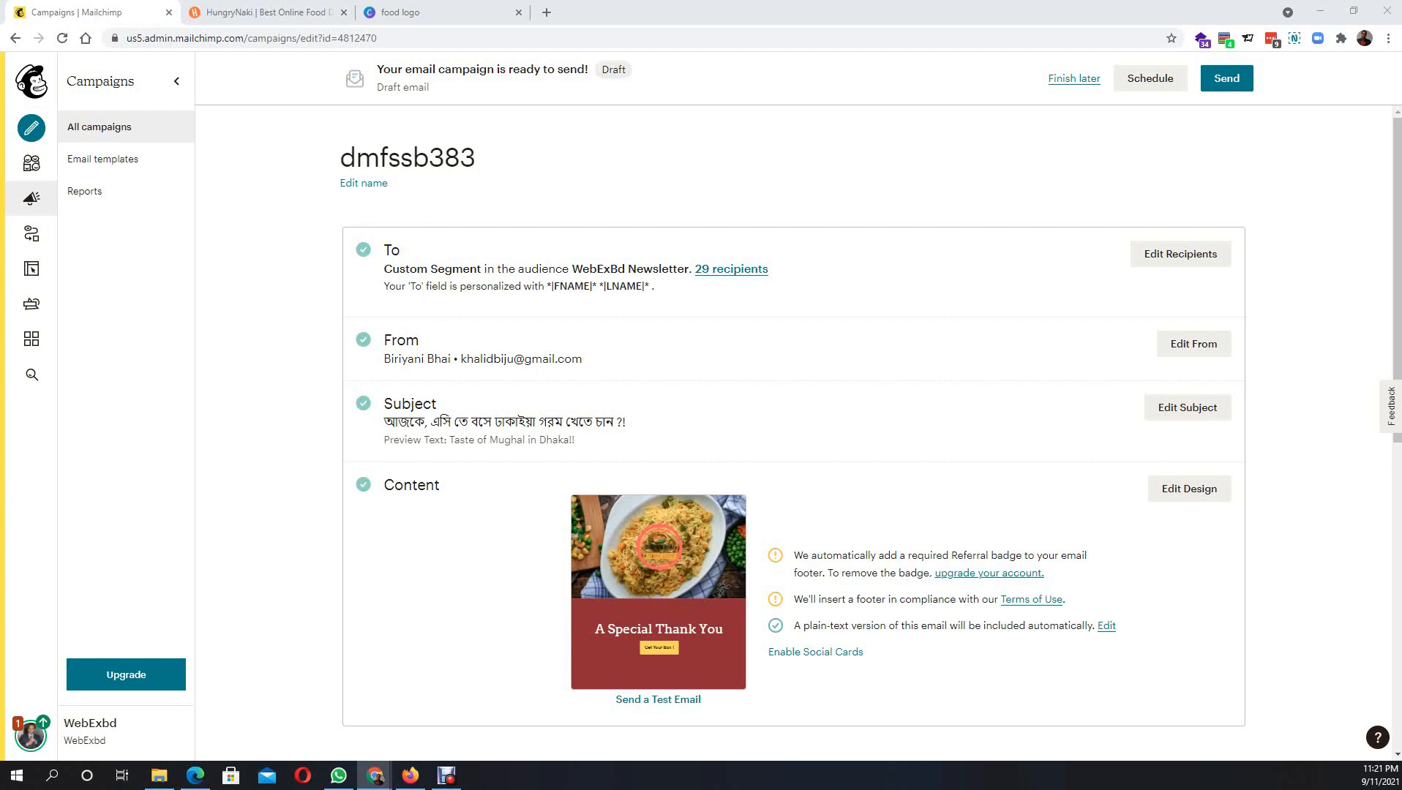
pyautogui.scroll(-5, 1001, 530)
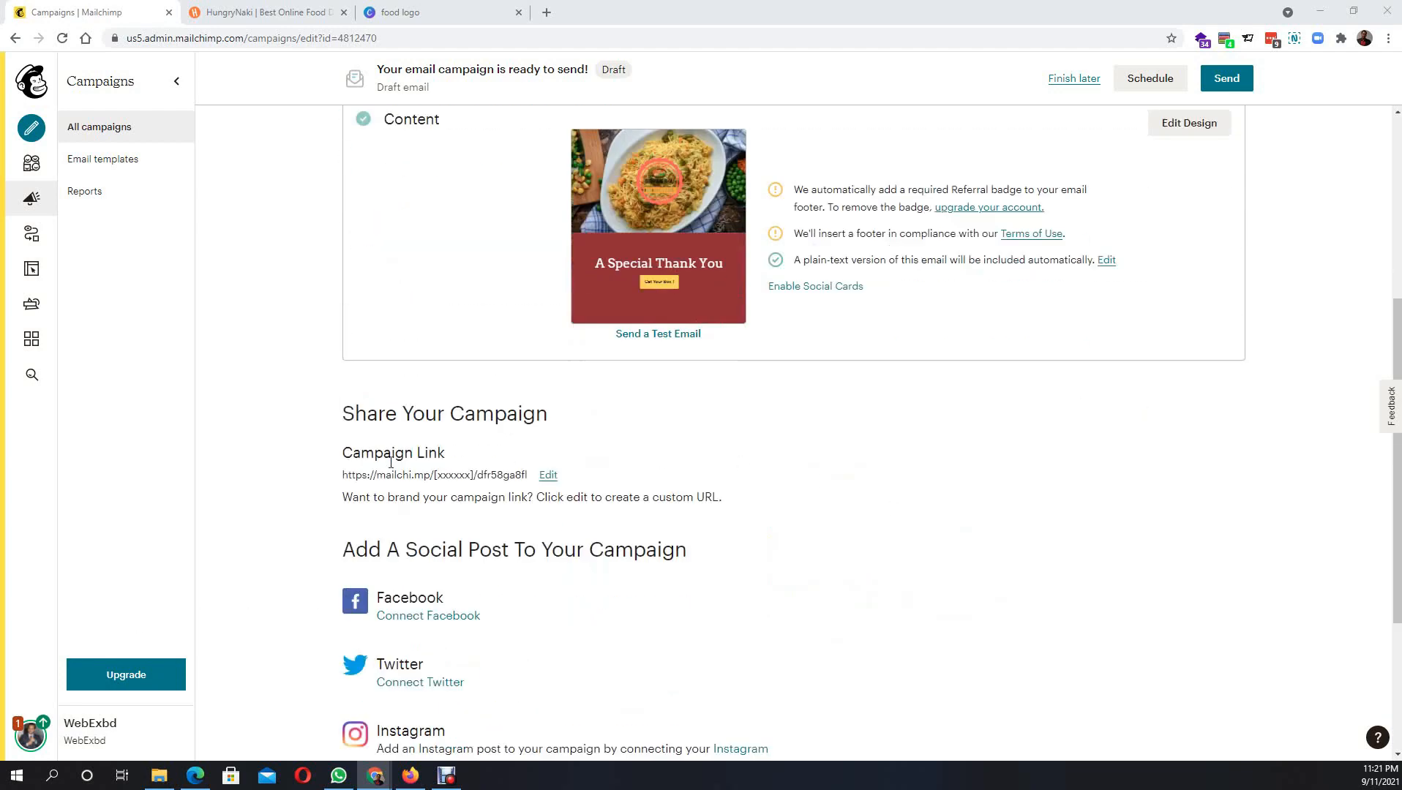
pyautogui.scroll(-3, 467, 527)
pyautogui.scroll(1, 463, 534)
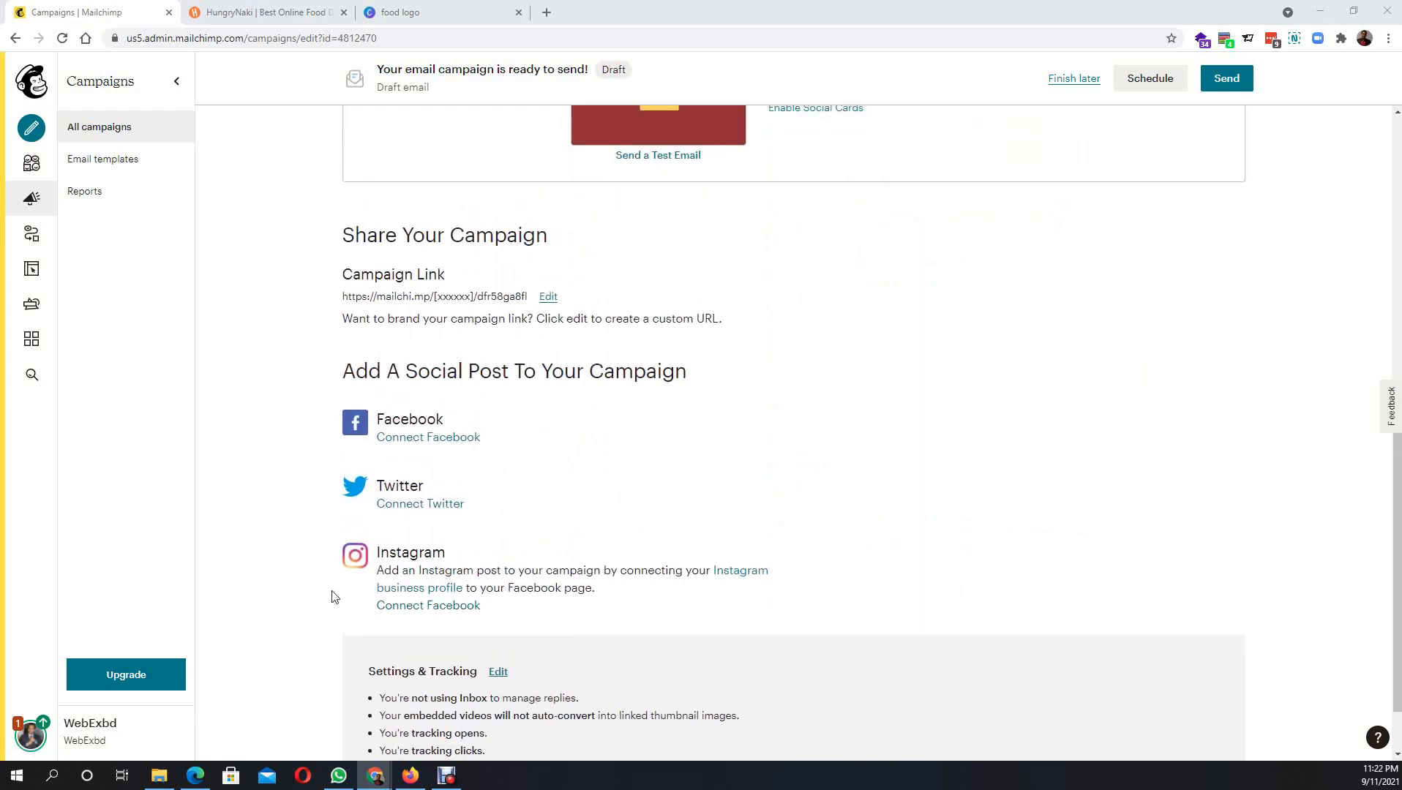
pyautogui.scroll(-1, 331, 596)
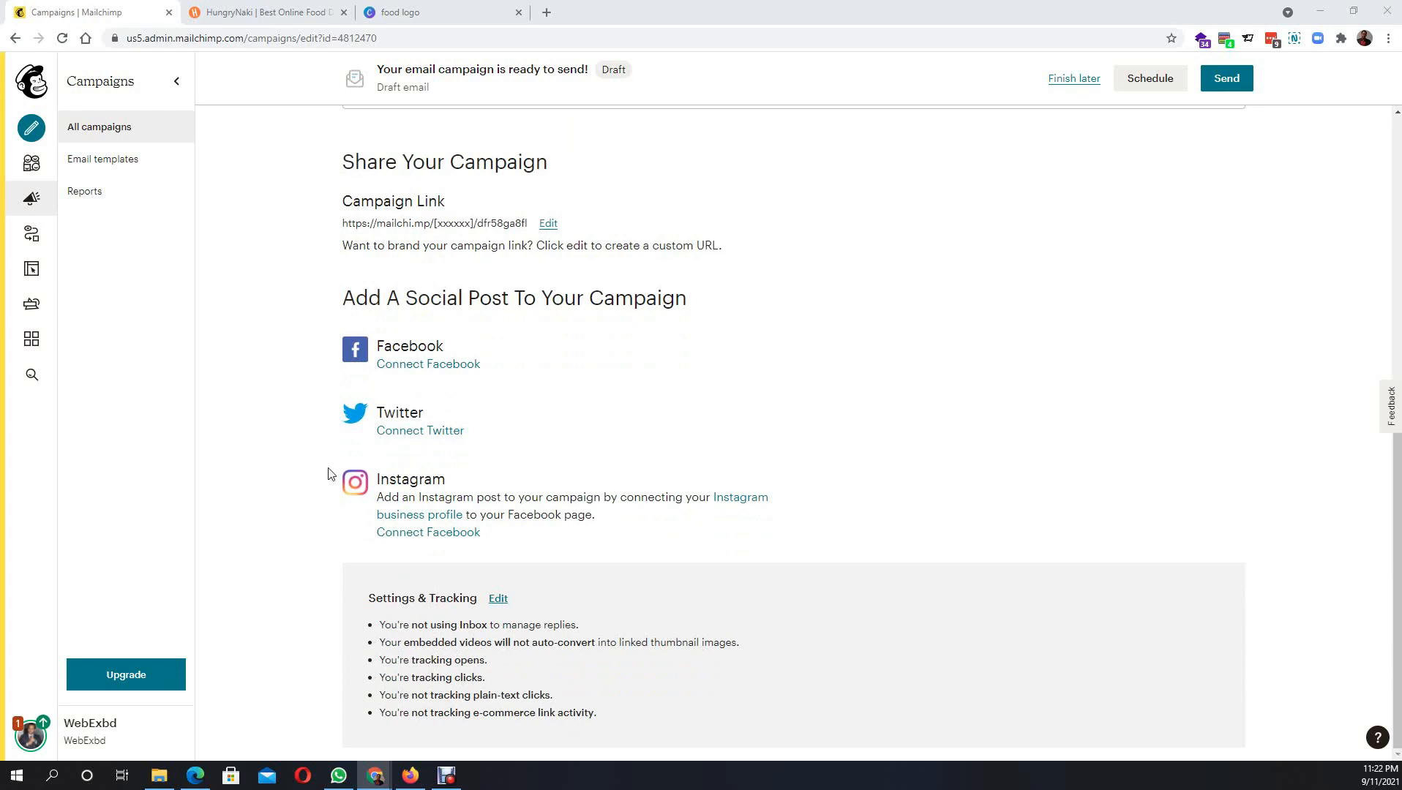
pyautogui.scroll(6, 330, 474)
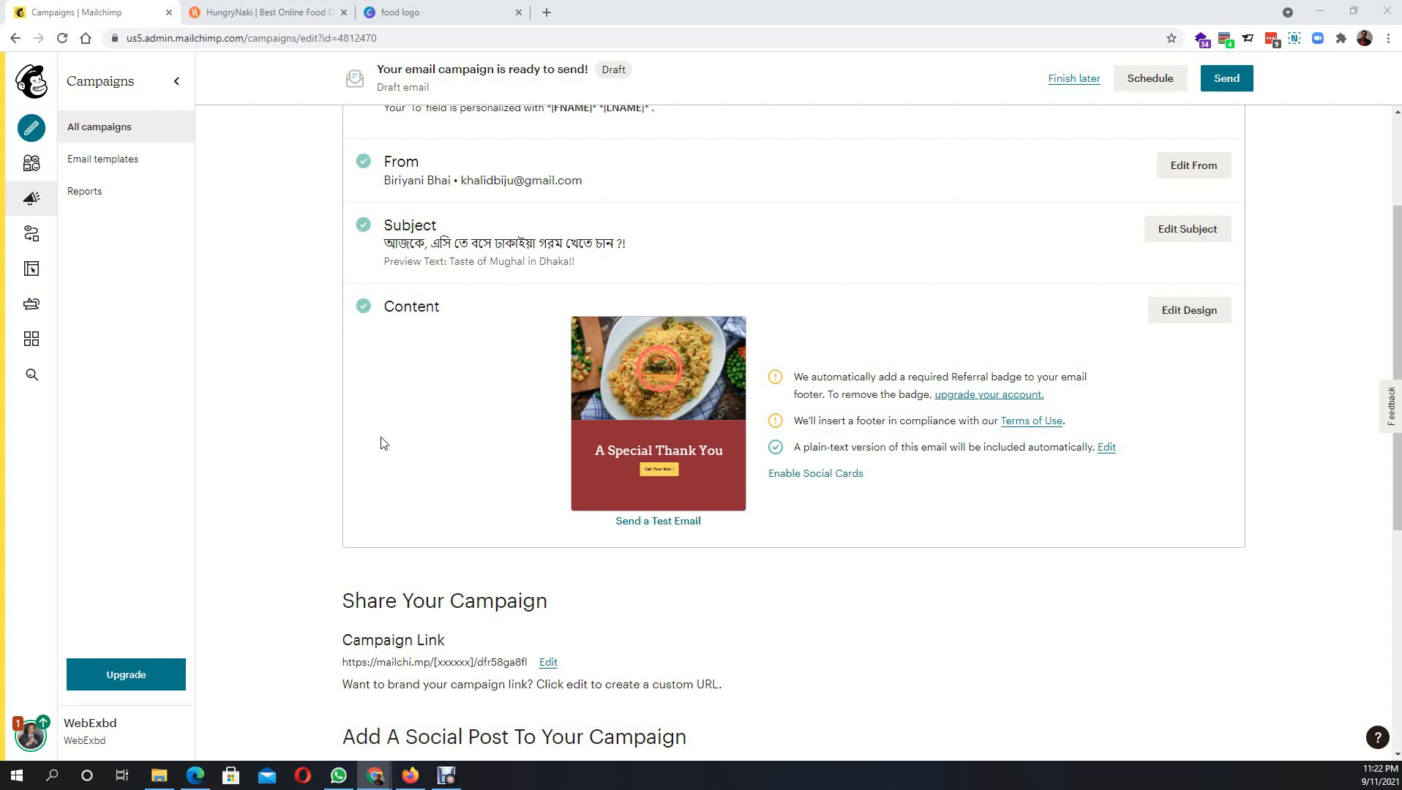
# - Send the campaign now to the WebExBd Newsletter's 29 subscribers
pyautogui.scroll(-4, 1097, 380)
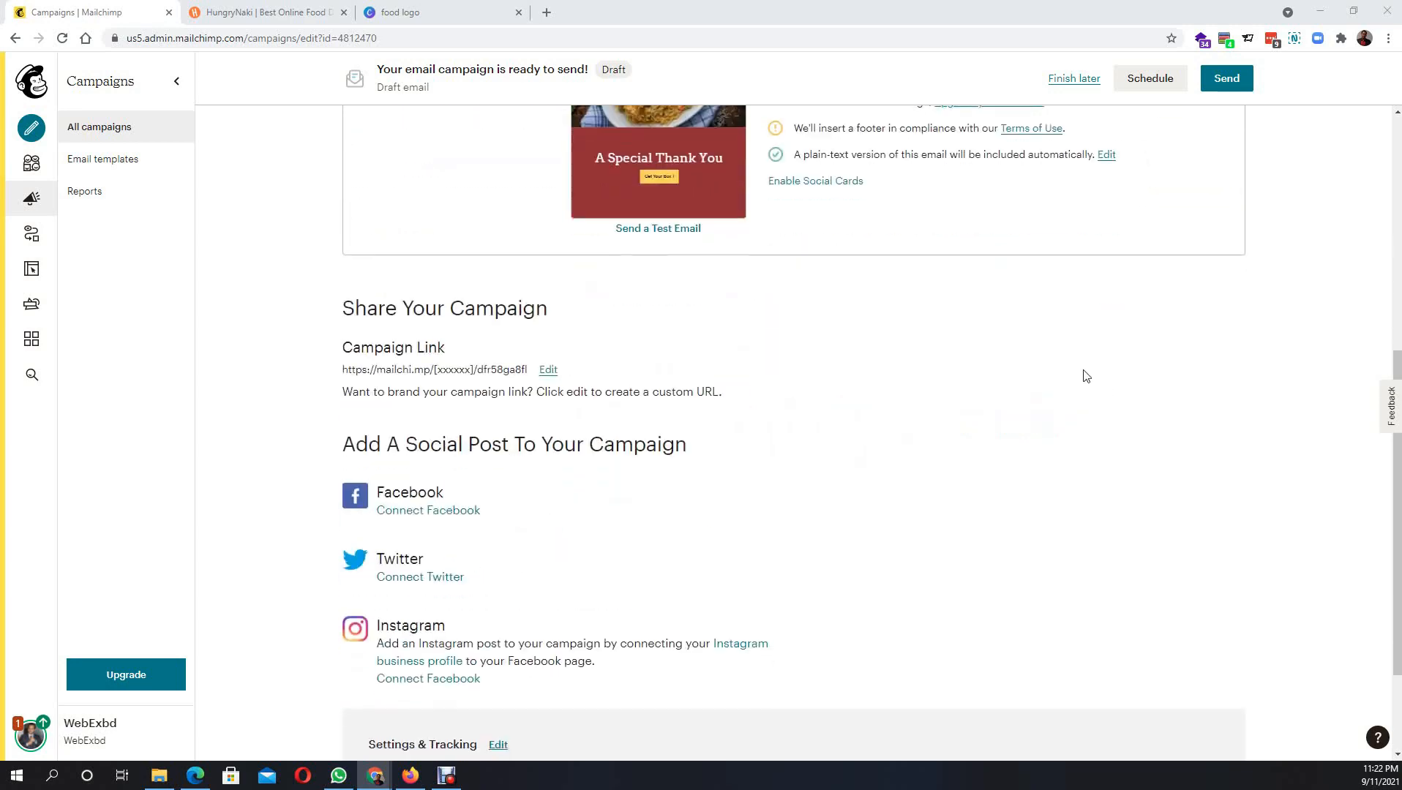
pyautogui.click(1216, 83)
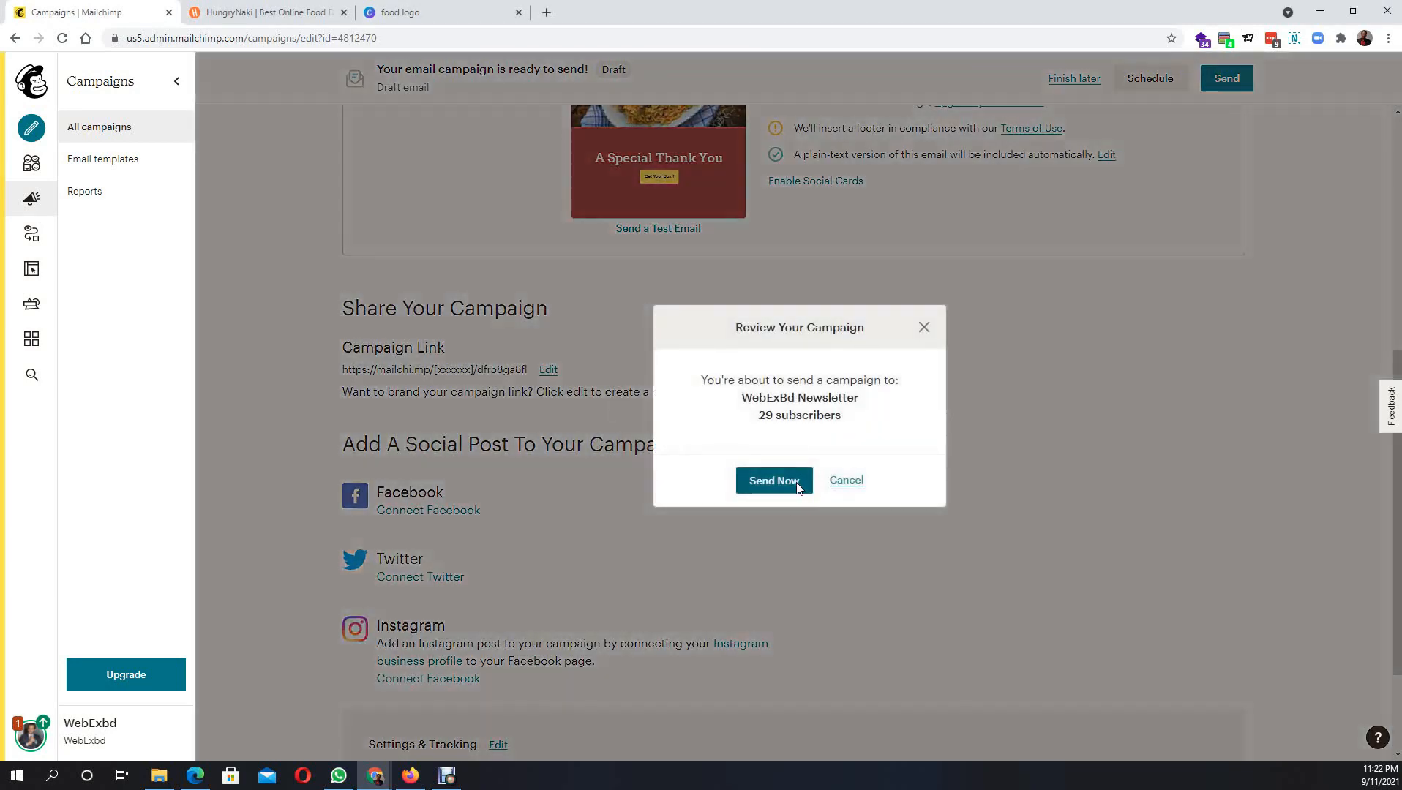
pyautogui.click(774, 482)
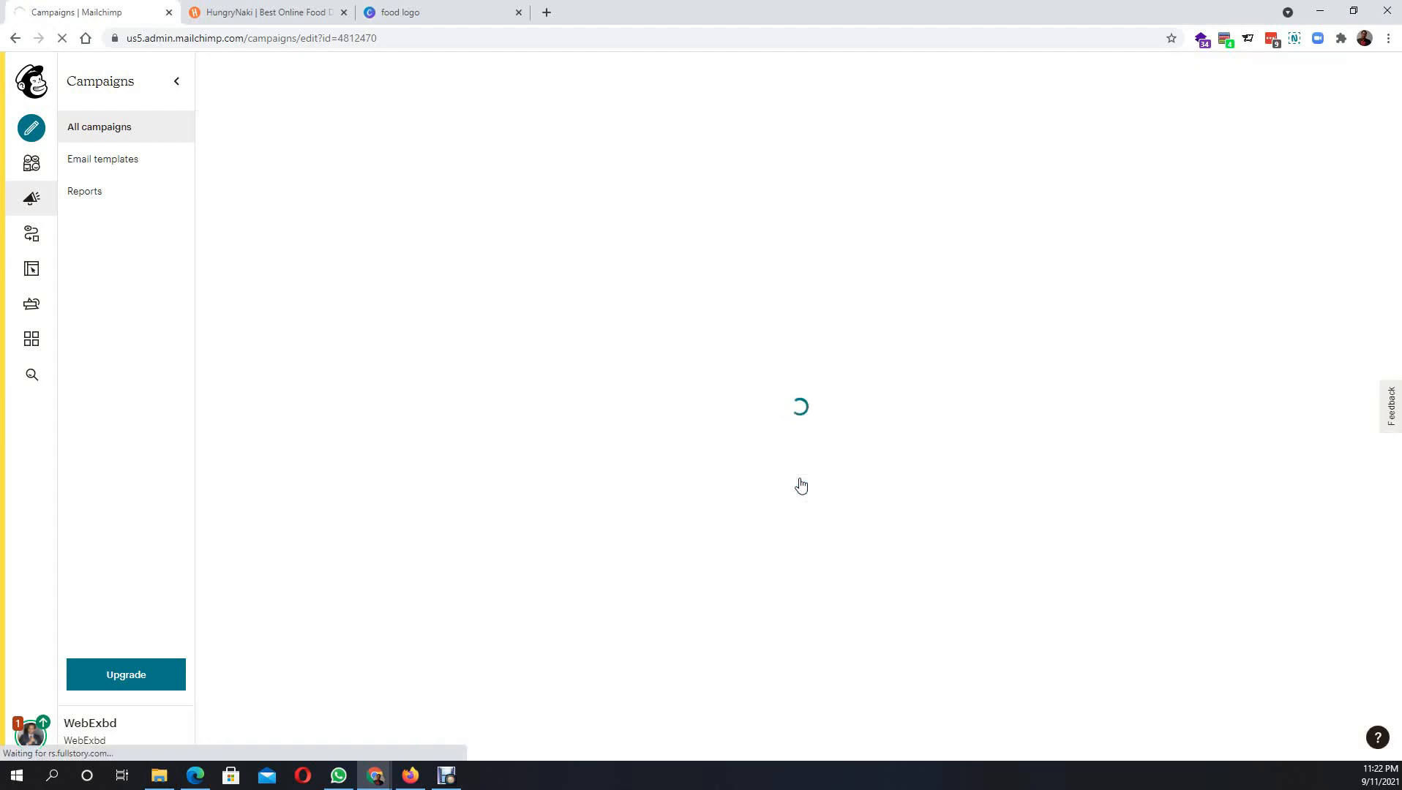